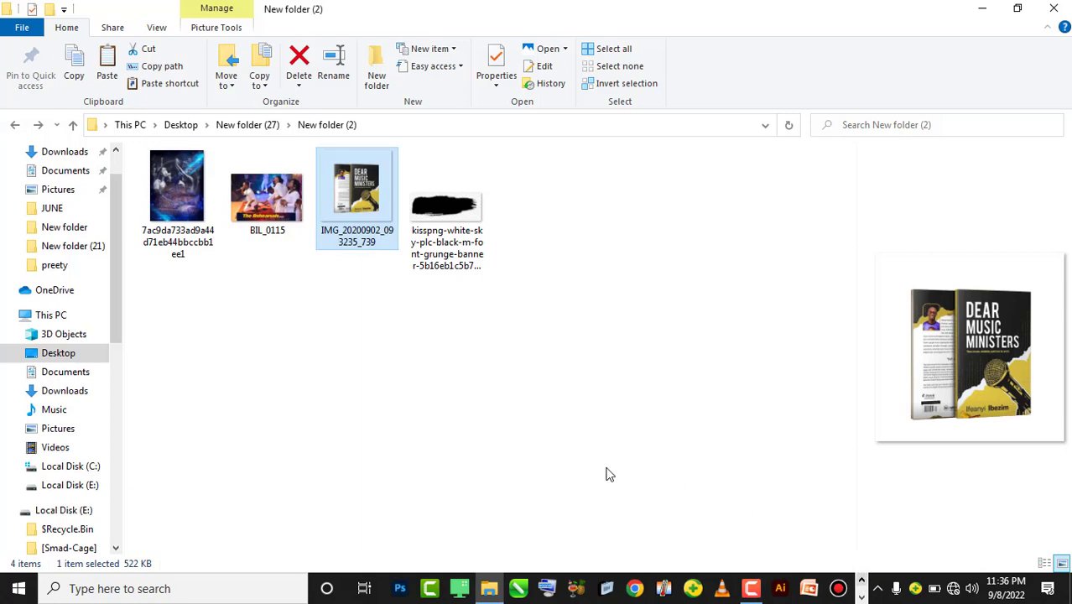
Copy all four images in New folder (2) and bring them into the open CorelDRAW document
drag(555, 332, 168, 167)
key(ctrl+c)
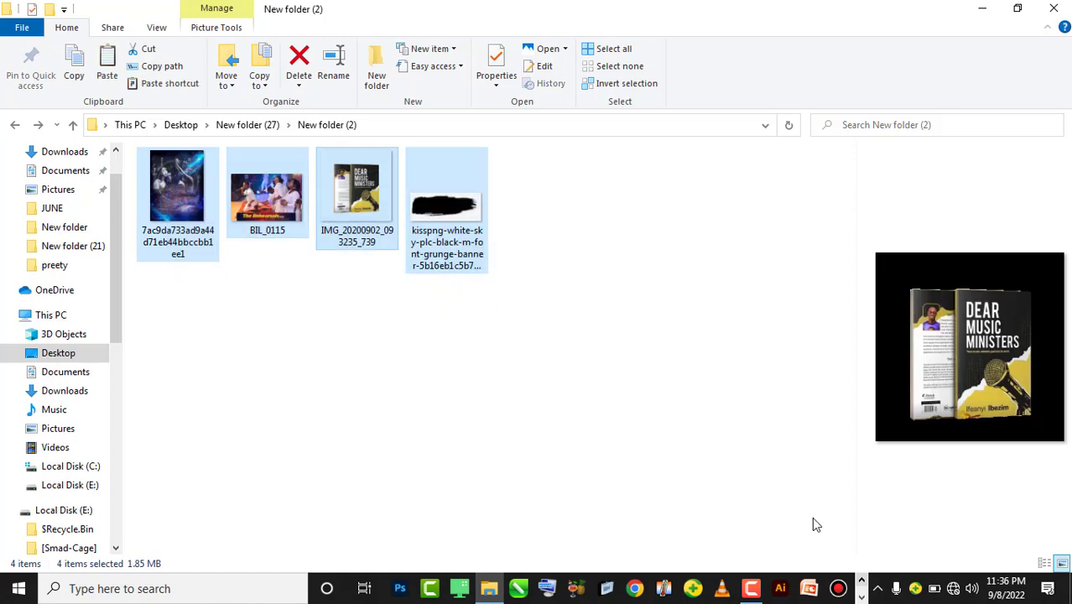
click(860, 597)
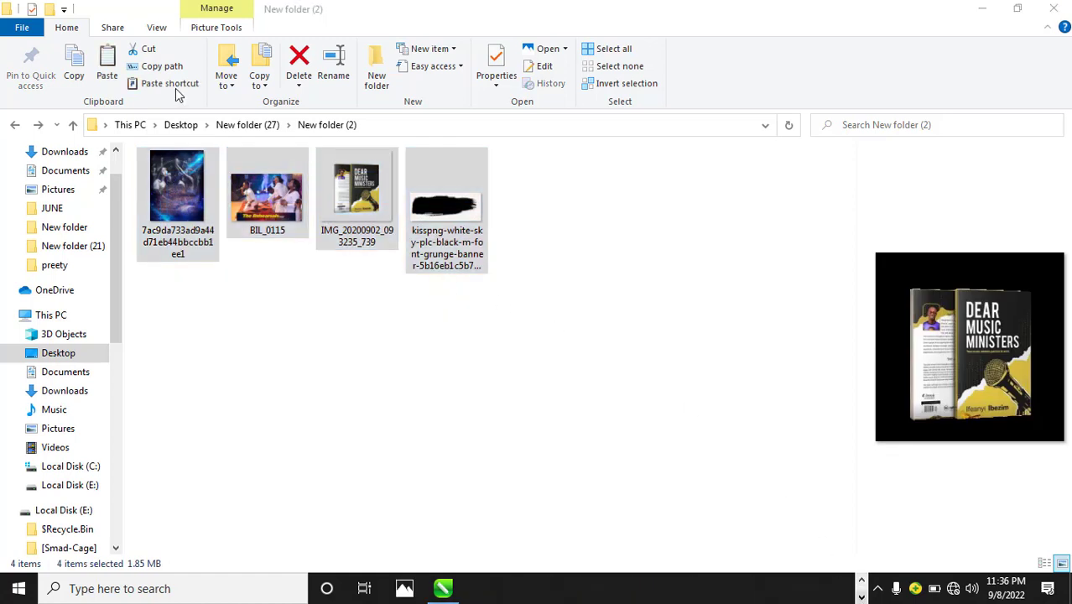
drag(332, 191, 620, 362)
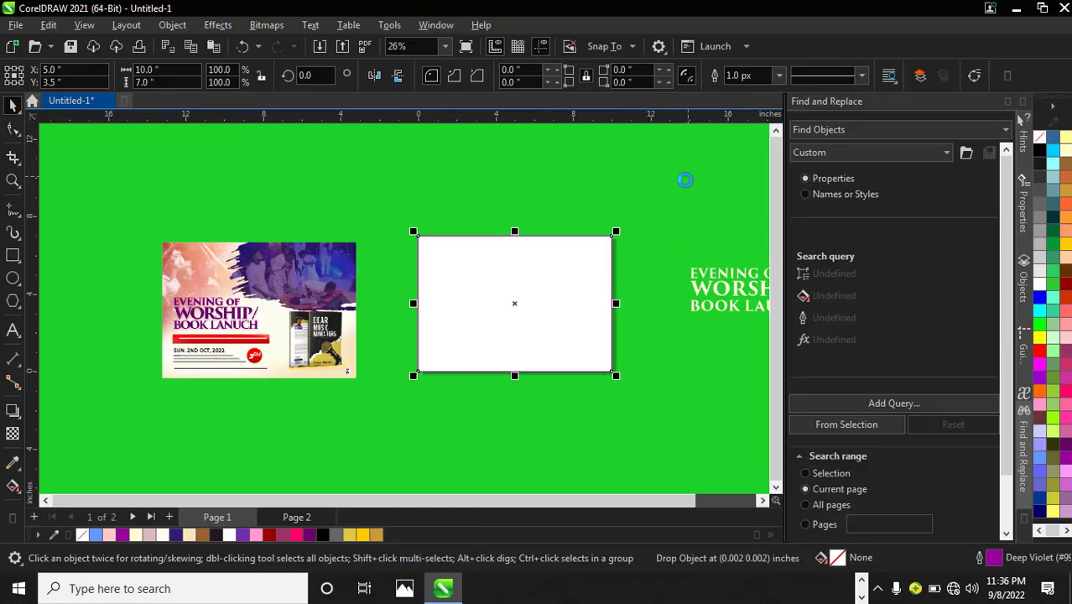
drag(685, 179, 685, 179)
Spread the imported rehearsal photo, book mockup and small blue image apart on the empty area below the page
scroll(427, 242, down, 4)
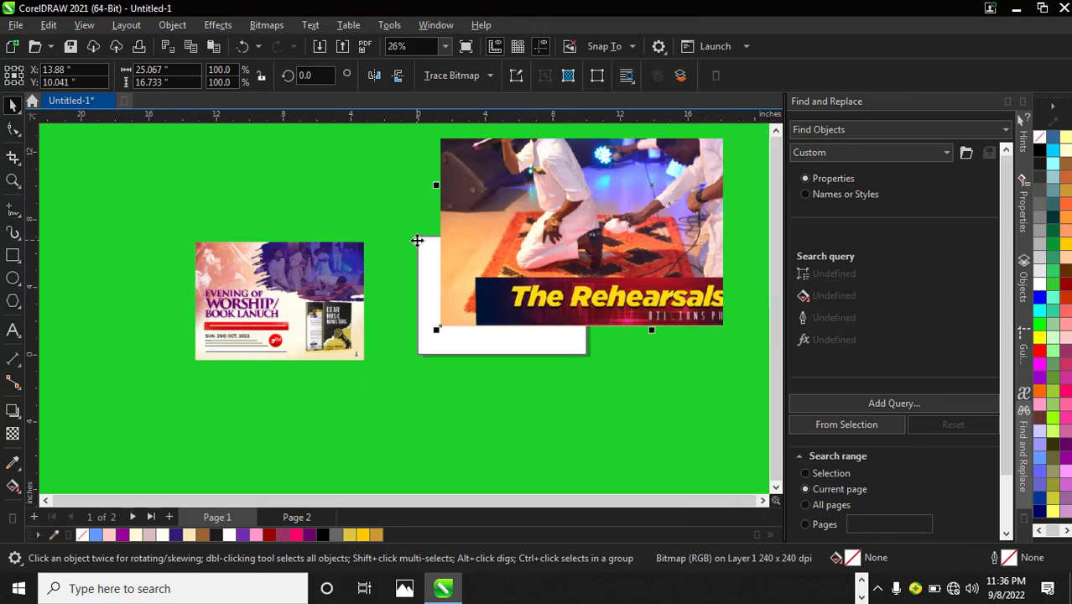
scroll(428, 242, up, 1)
drag(502, 259, 613, 375)
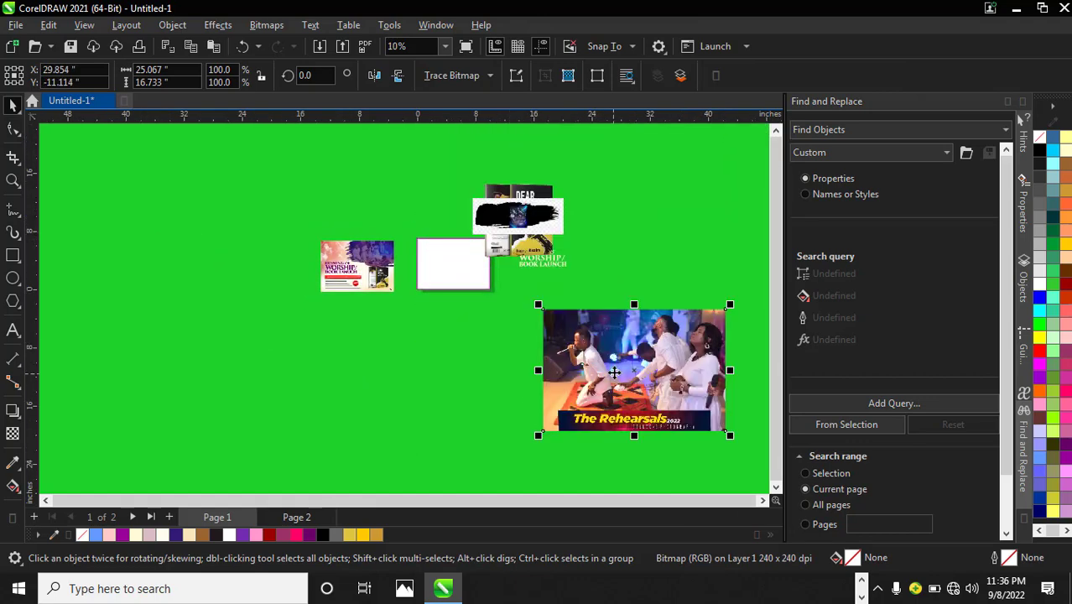
mouse_move(536, 220)
mouse_down()
mouse_move(494, 355)
mouse_move(398, 390)
mouse_move(530, 225)
mouse_move(315, 372)
mouse_move(252, 367)
mouse_up()
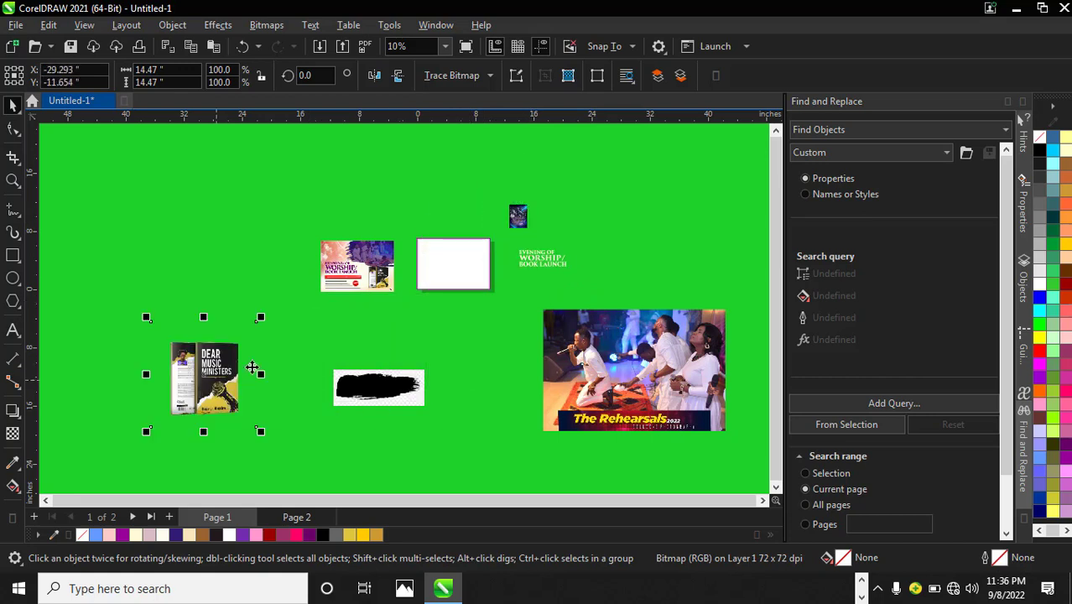
click(517, 219)
drag(517, 219, 270, 369)
Position the brush-stroke bitmap beside the small blue image, below the reference flyer
click(361, 394)
drag(360, 395, 330, 362)
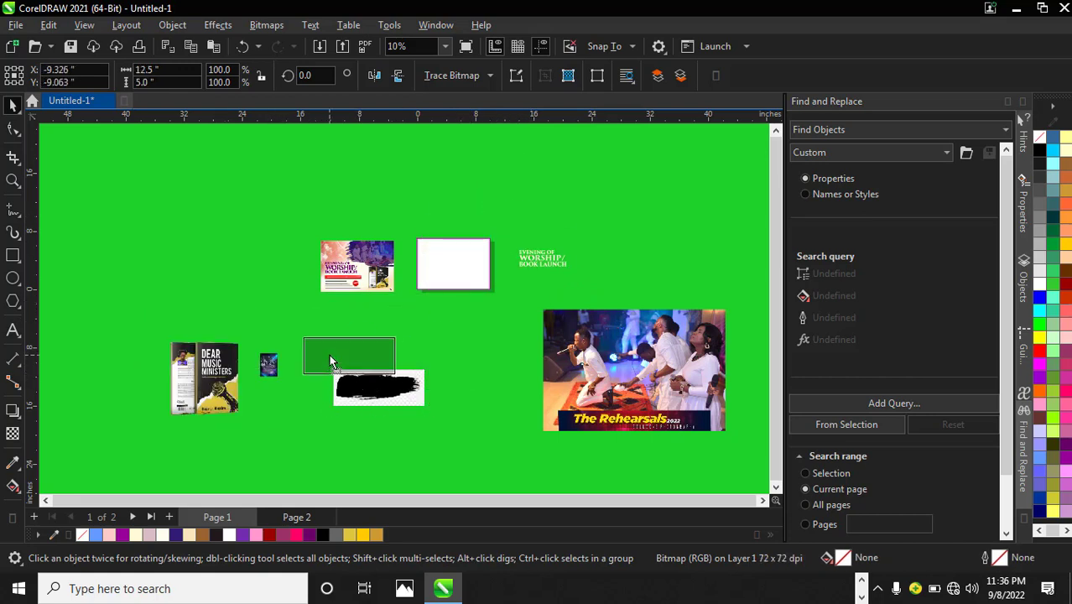
key(ctrl+z)
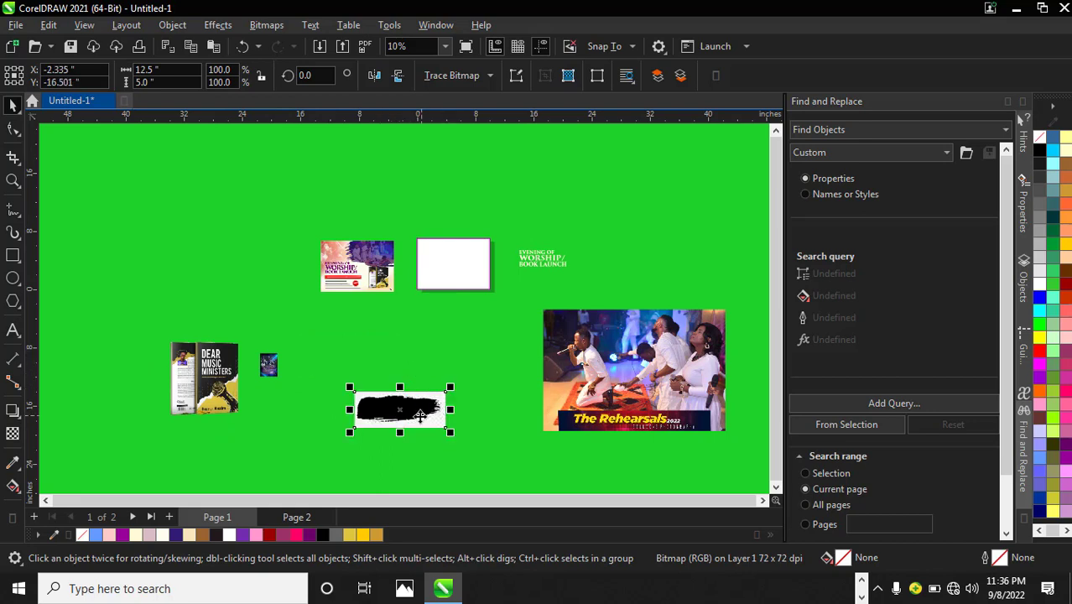
drag(418, 411, 368, 361)
Convert the brush-stroke bitmap to vector with Quick Trace and move the traced group below the original
click(473, 75)
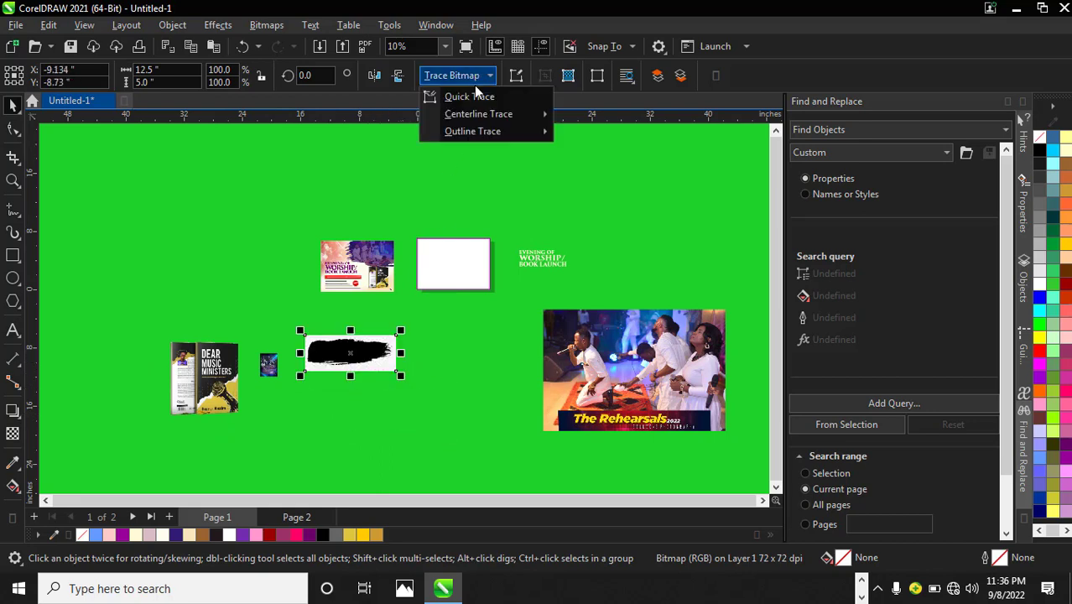
click(473, 96)
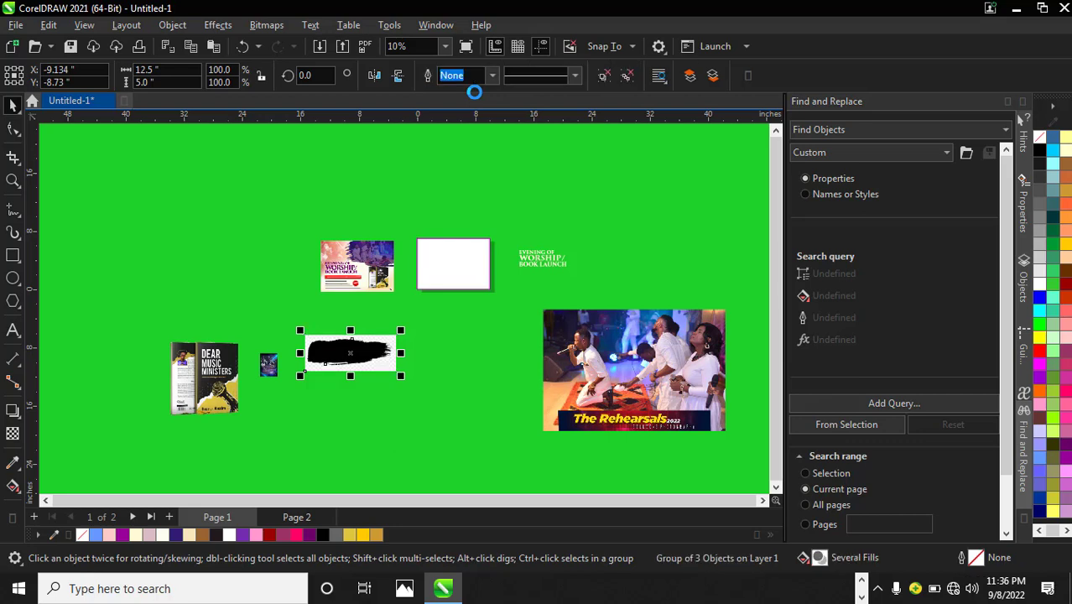
drag(351, 350, 367, 425)
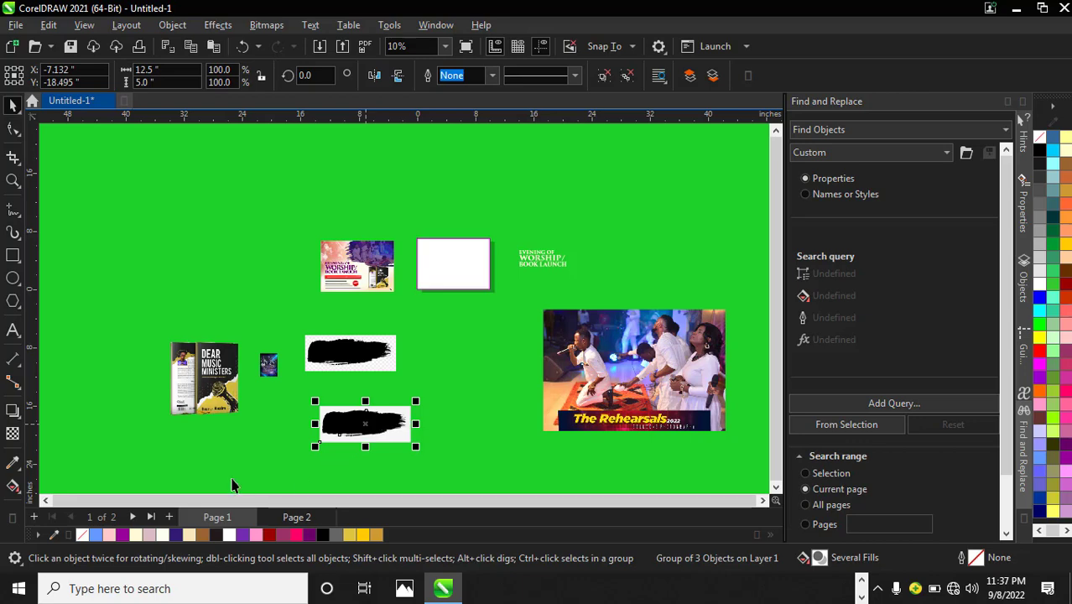
scroll(360, 420, up, 1)
drag(363, 425, 374, 393)
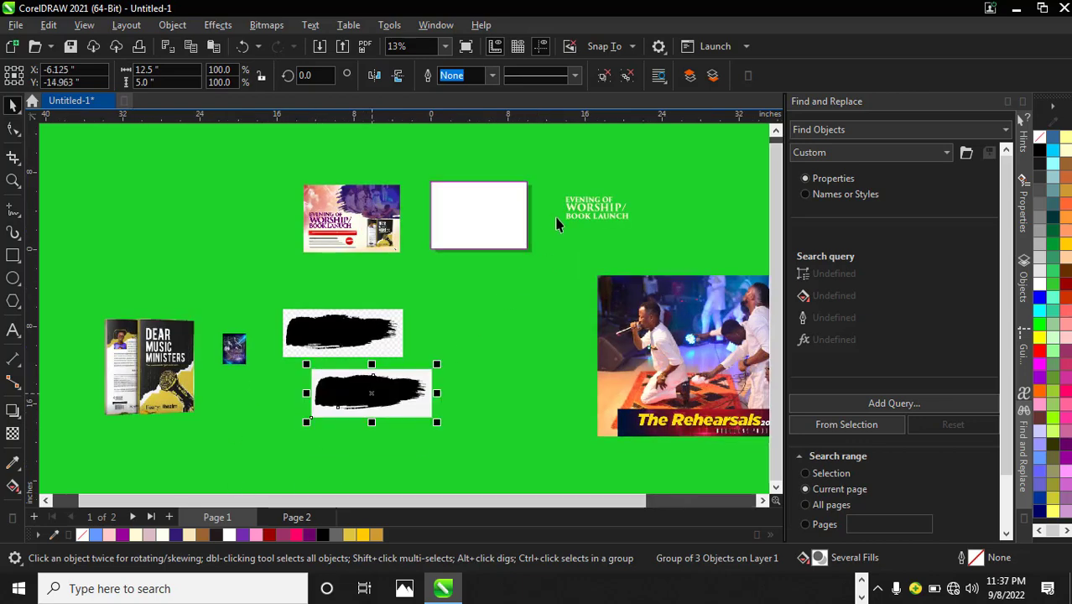
Ungroup the traced brush stroke, move the black shape out and delete the light background and leftover fragment
key(ctrl+u)
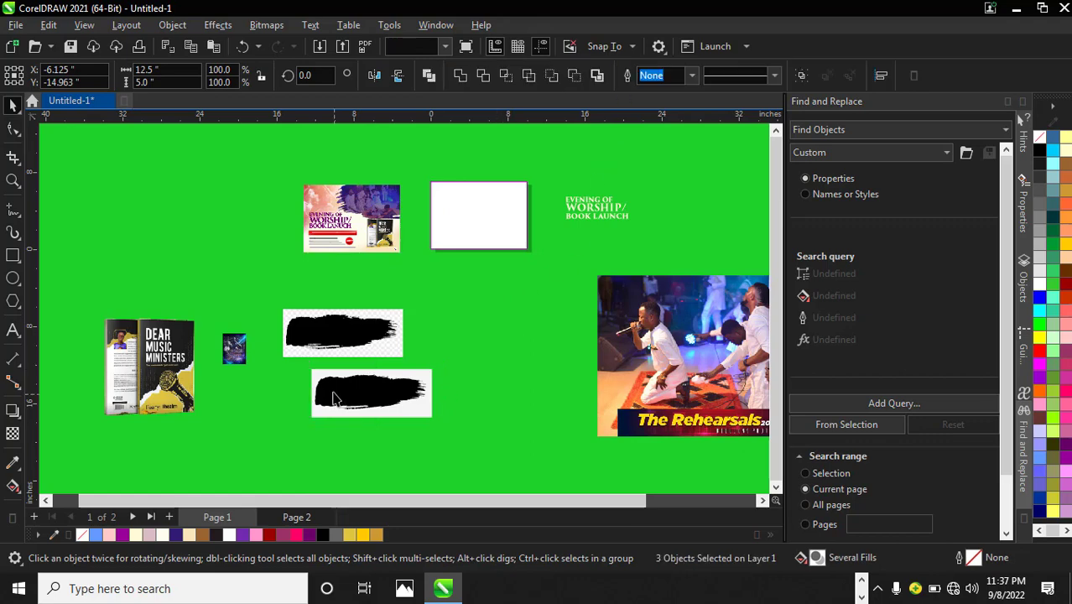
key(Escape)
click(354, 392)
drag(355, 392, 458, 322)
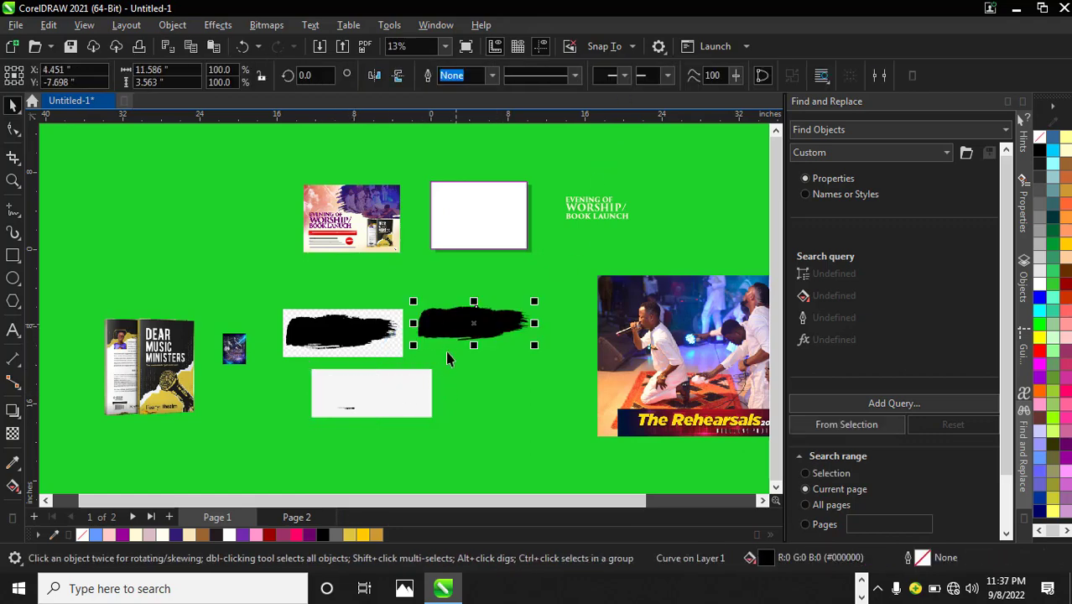
key(Escape)
click(388, 411)
key(Delete)
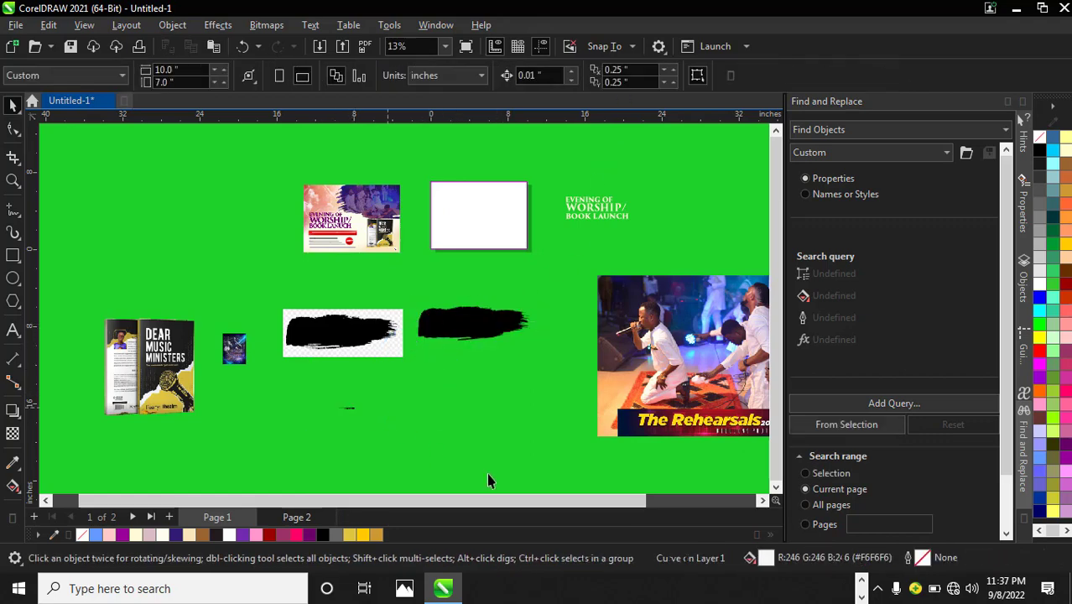
drag(485, 472, 329, 429)
drag(272, 388, 278, 370)
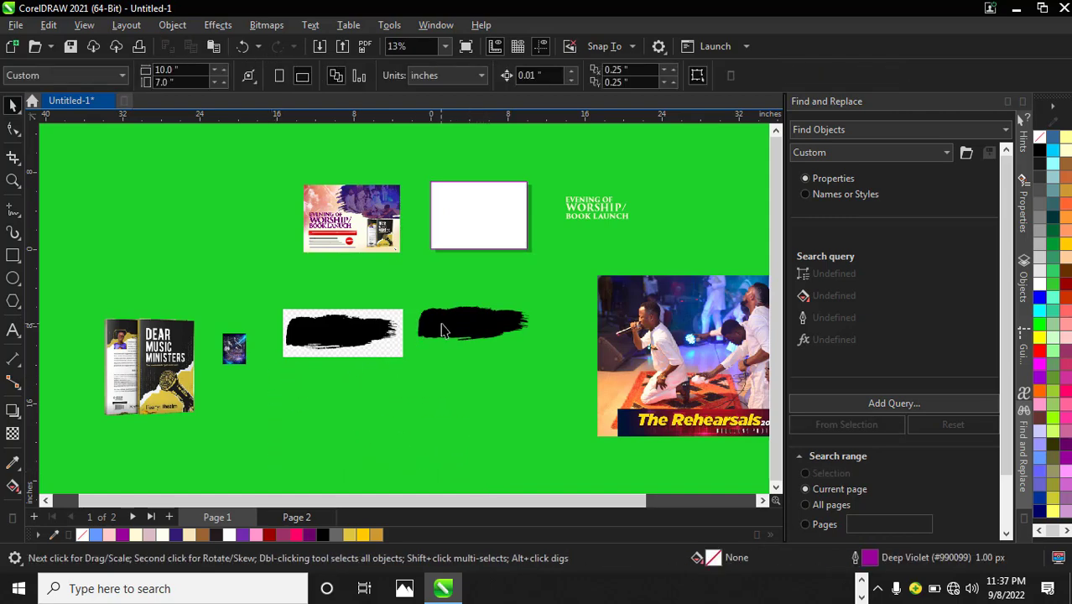
Mirror the black brush shape horizontally and enlarge it to about 20 by 8.5 inches below the brush bitmap
click(444, 329)
scroll(432, 331, down, 1)
mouse_move(433, 331)
mouse_down()
mouse_move(359, 433)
mouse_move(306, 448)
mouse_move(300, 430)
mouse_up()
mouse_move(386, 420)
mouse_down()
mouse_move(412, 389)
mouse_move(397, 394)
mouse_up()
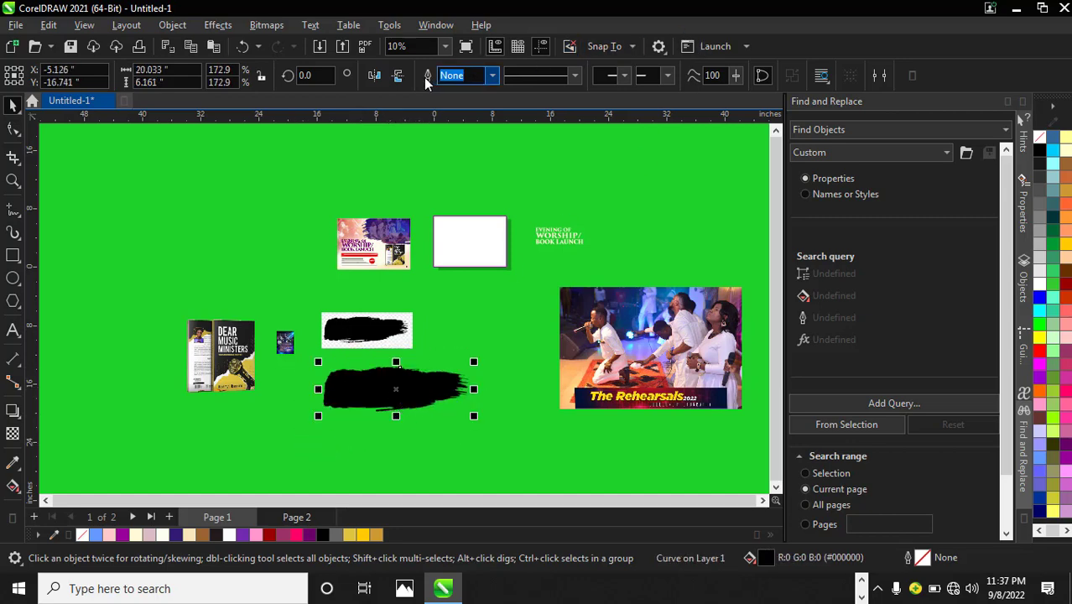
click(375, 76)
mouse_move(396, 389)
mouse_down()
mouse_move(422, 369)
mouse_move(426, 422)
mouse_move(426, 410)
mouse_up()
Rotate the black brush shape about 9.6 degrees counterclockwise and shift it toward the rehearsal photo
click(455, 381)
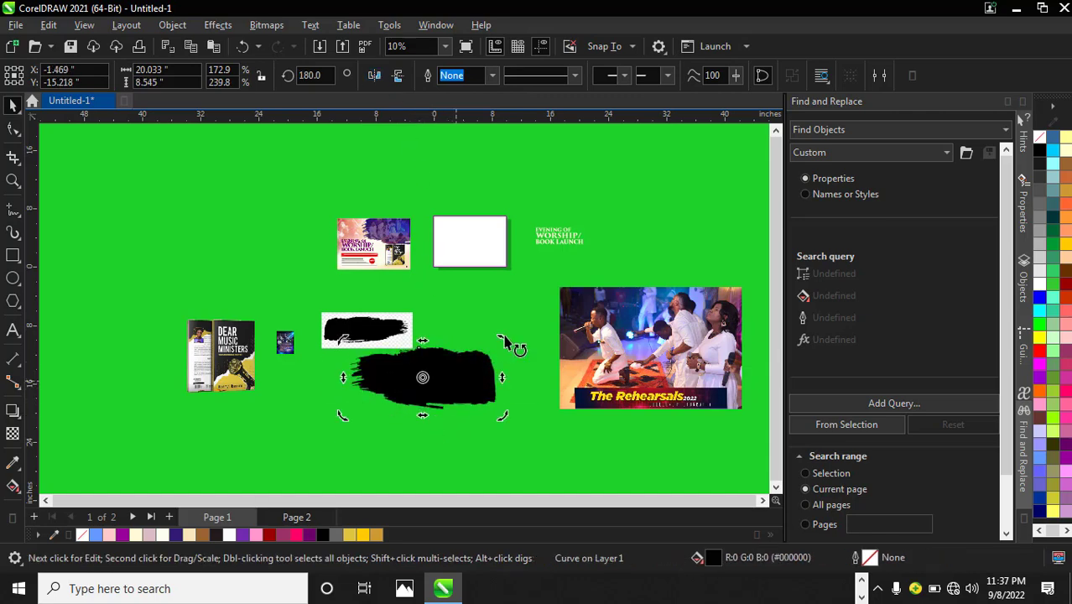
drag(501, 342, 489, 333)
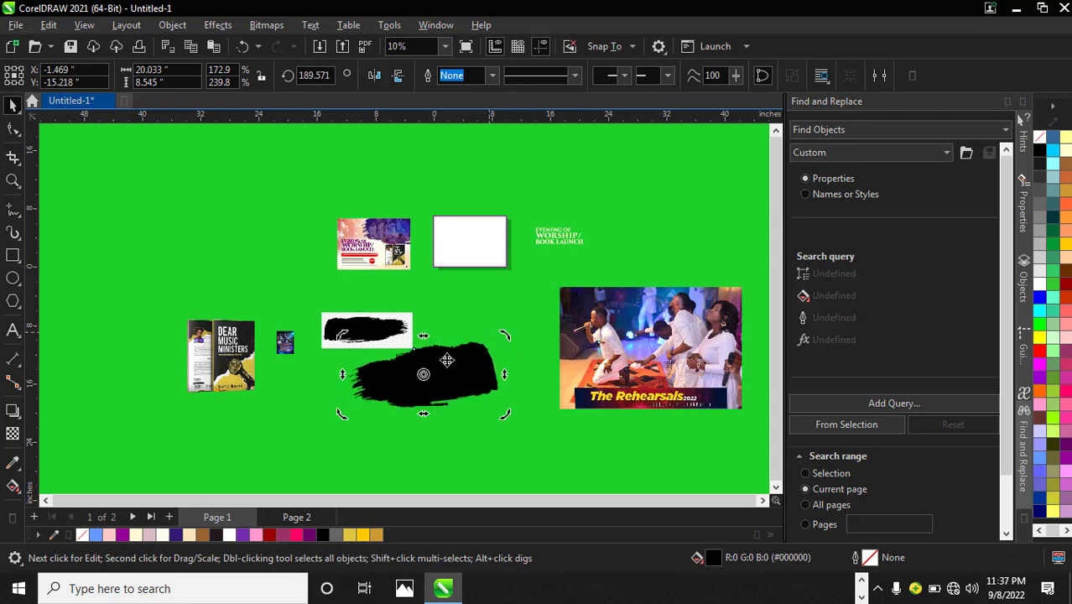
drag(444, 374, 468, 362)
mouse_move(639, 361)
mouse_down()
mouse_move(557, 371)
mouse_move(410, 421)
mouse_move(553, 427)
mouse_move(648, 350)
mouse_up()
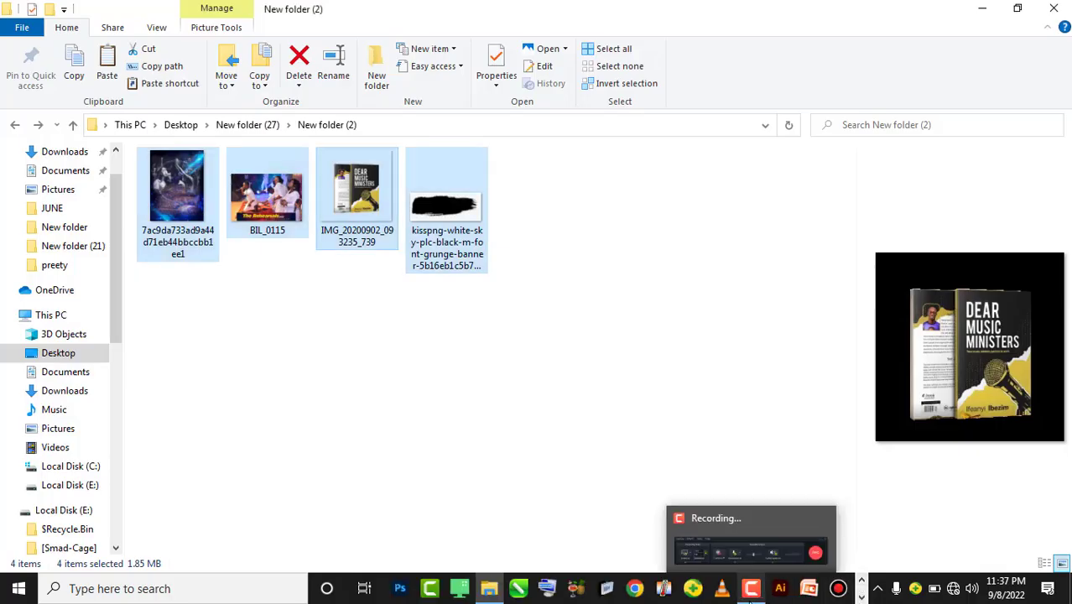
click(735, 531)
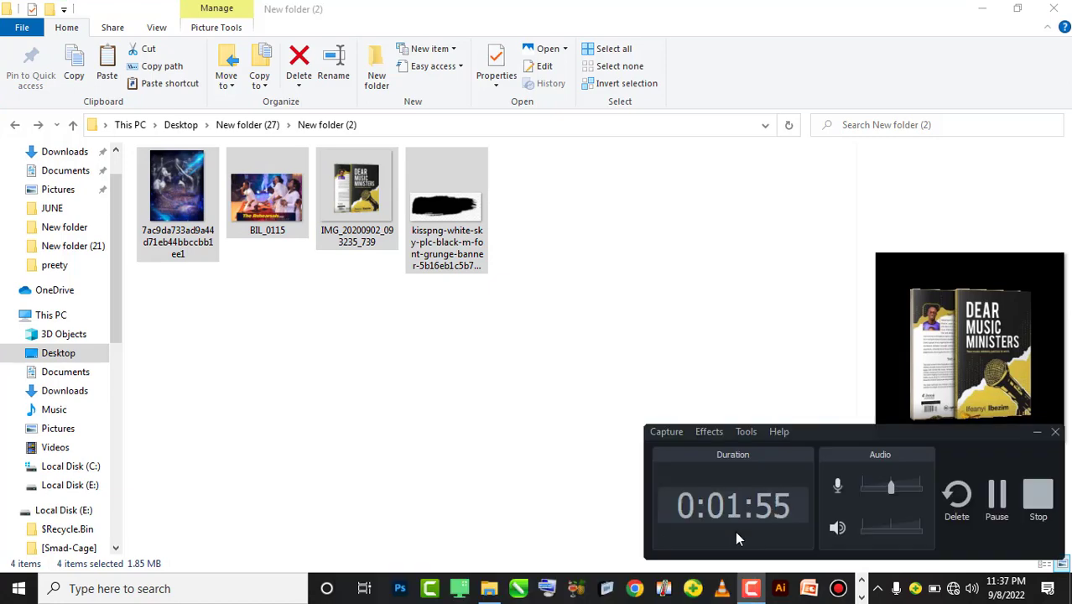
click(997, 494)
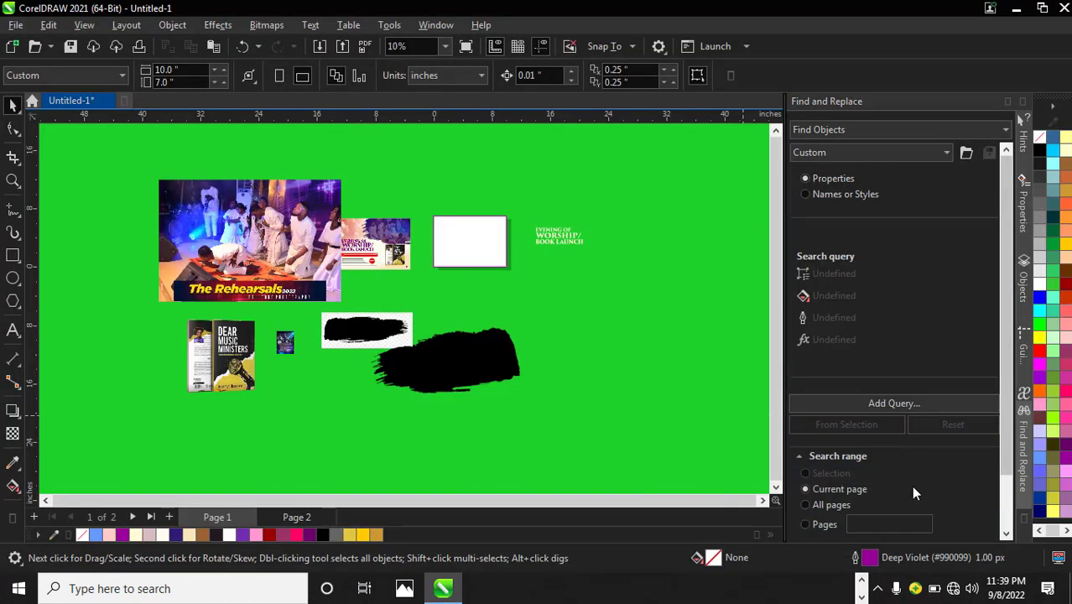
Move the new rehearsal photo to the empty area beside the black brush shape and scale it to about 60.7%
drag(268, 267, 623, 365)
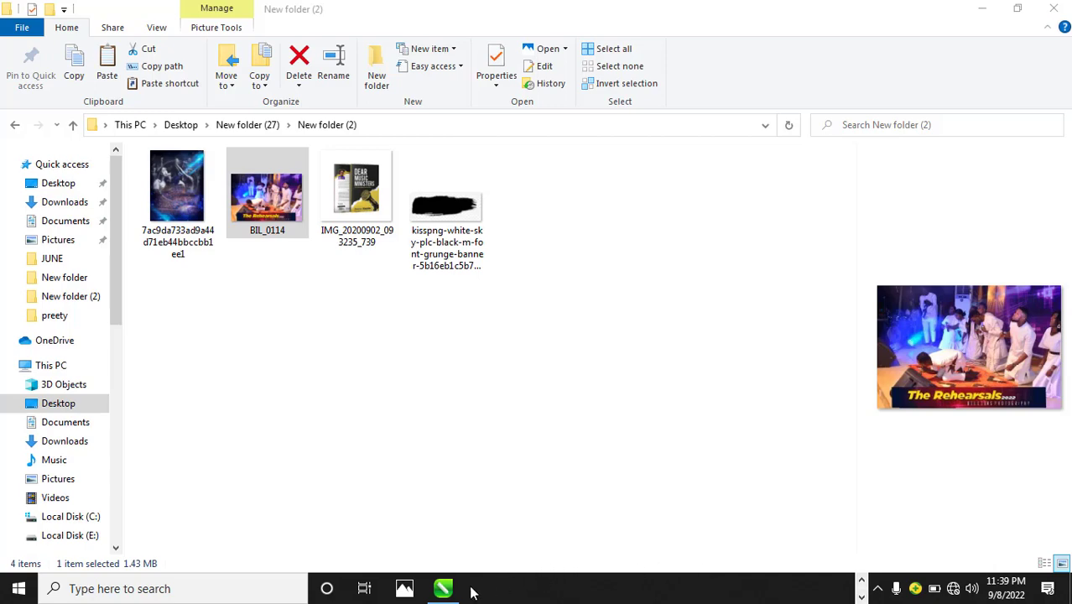
mouse_move(451, 591)
click(441, 537)
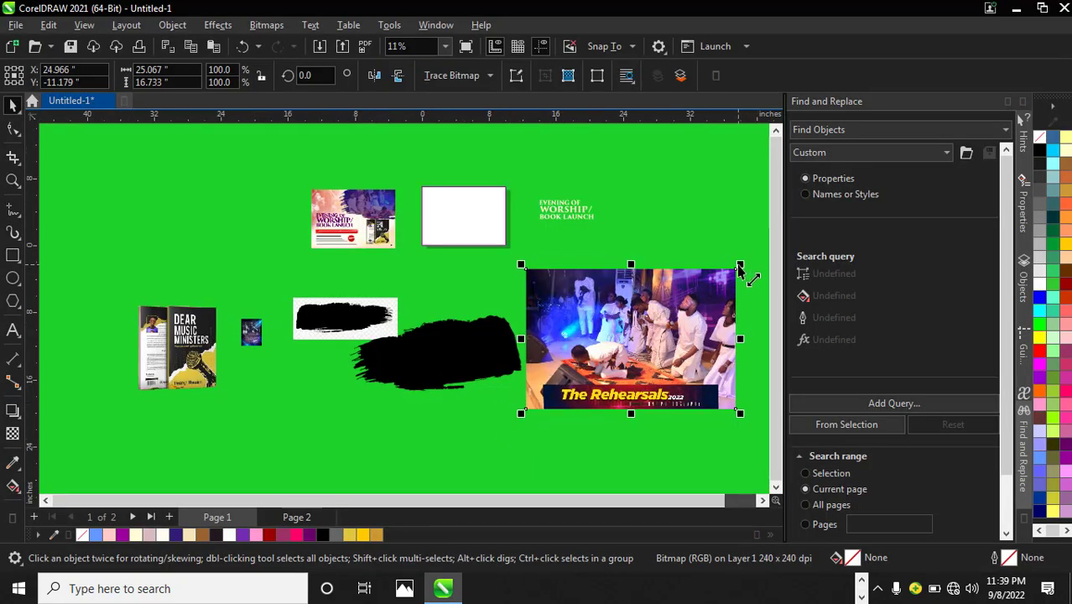
drag(740, 265, 699, 292)
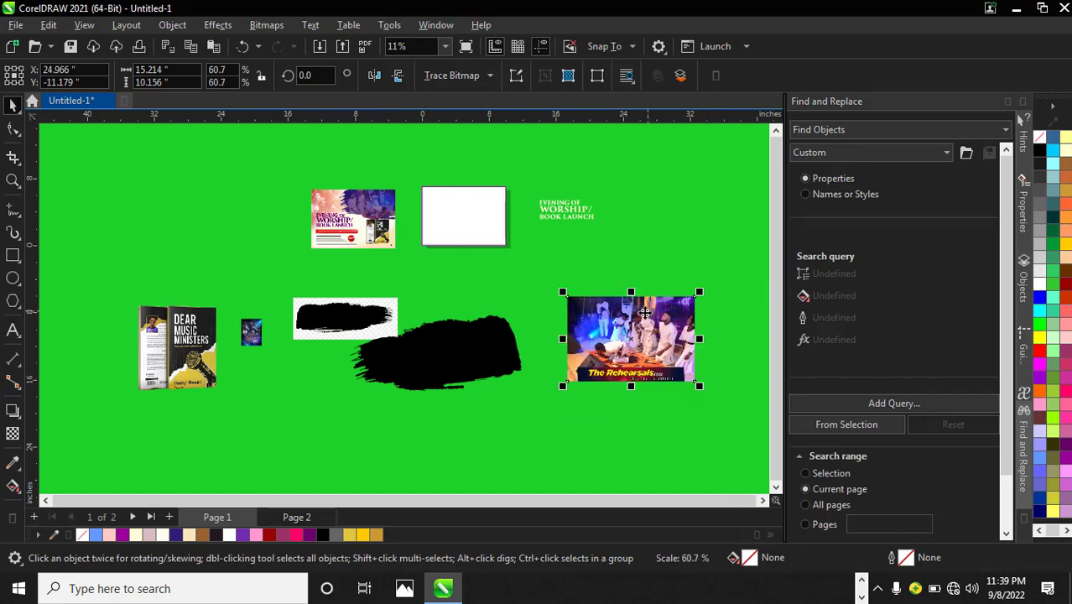
PowerClip the rehearsal photo inside the black brush shape
right_click(644, 312)
click(721, 334)
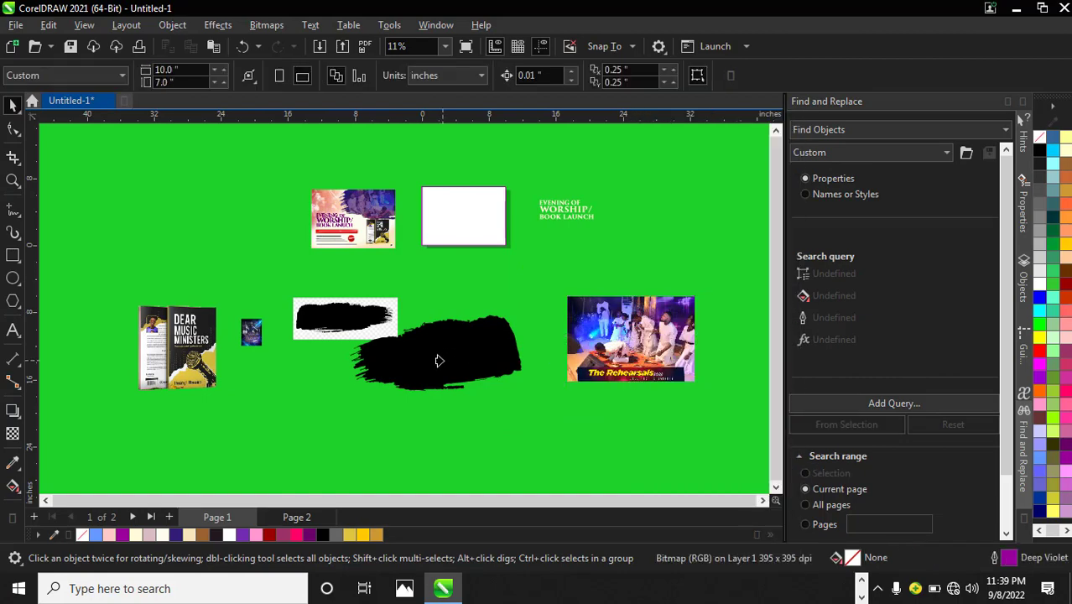
click(438, 360)
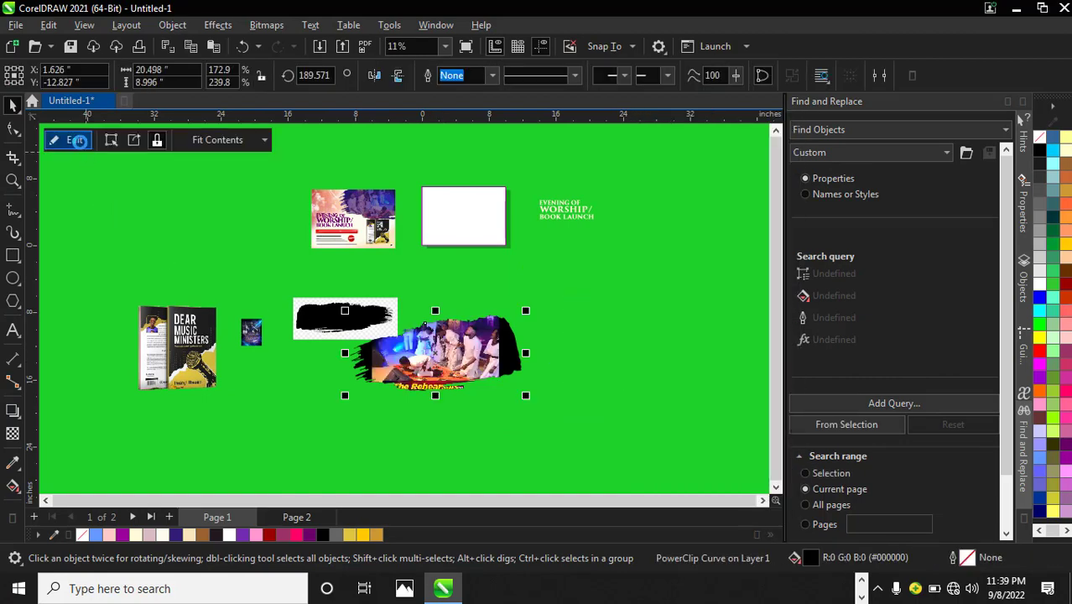
Open the brush shape's PowerClip contents for editing, shift the photo slightly and mirror it horizontally
click(74, 140)
drag(425, 354, 403, 356)
scroll(396, 371, up, 1)
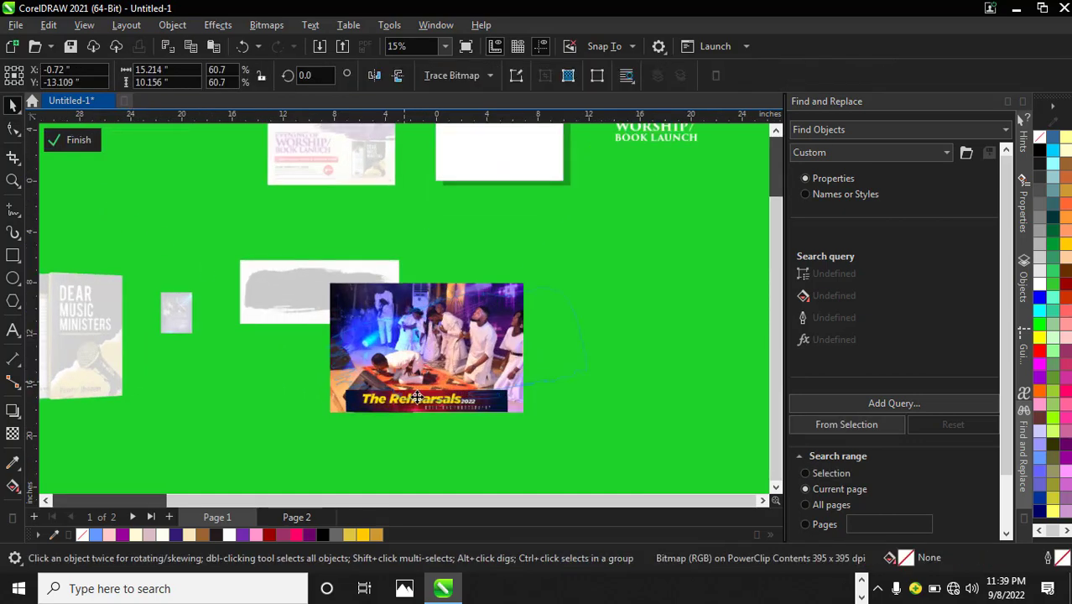
scroll(453, 399, up, 1)
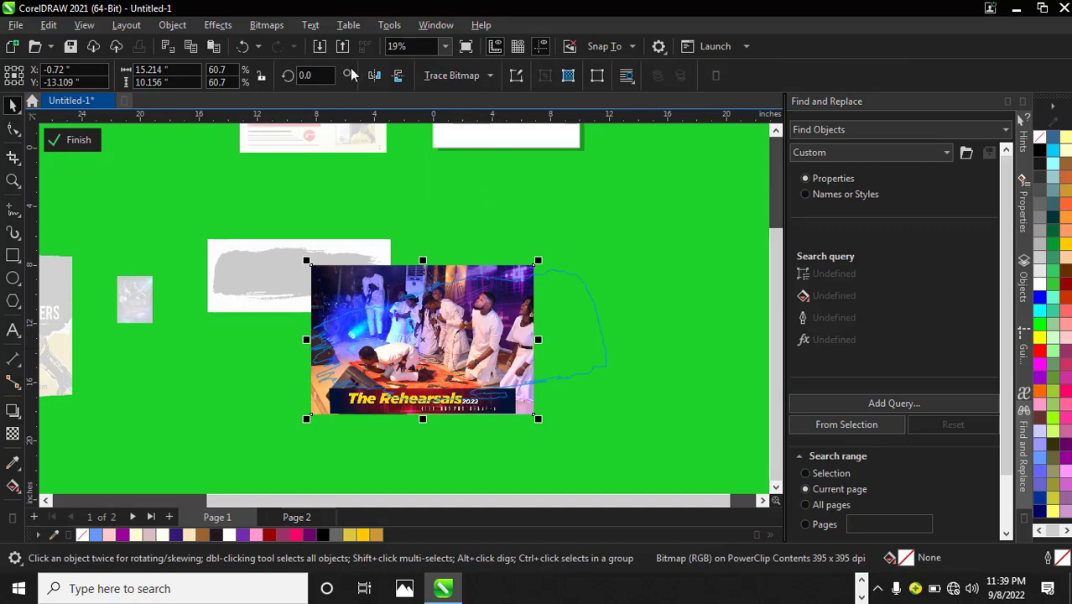
click(374, 77)
scroll(473, 379, up, 1)
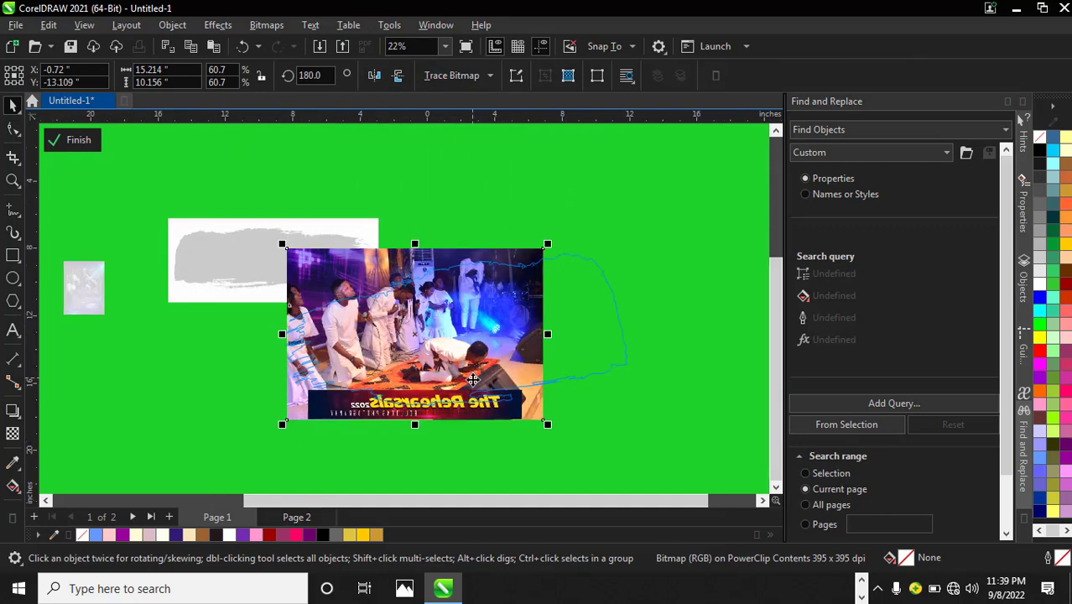
Enlarge the clipped photo to about 70.9%, reposition it over the brush outline and finish editing the PowerClip
drag(547, 430, 568, 442)
drag(458, 338, 468, 354)
click(458, 350)
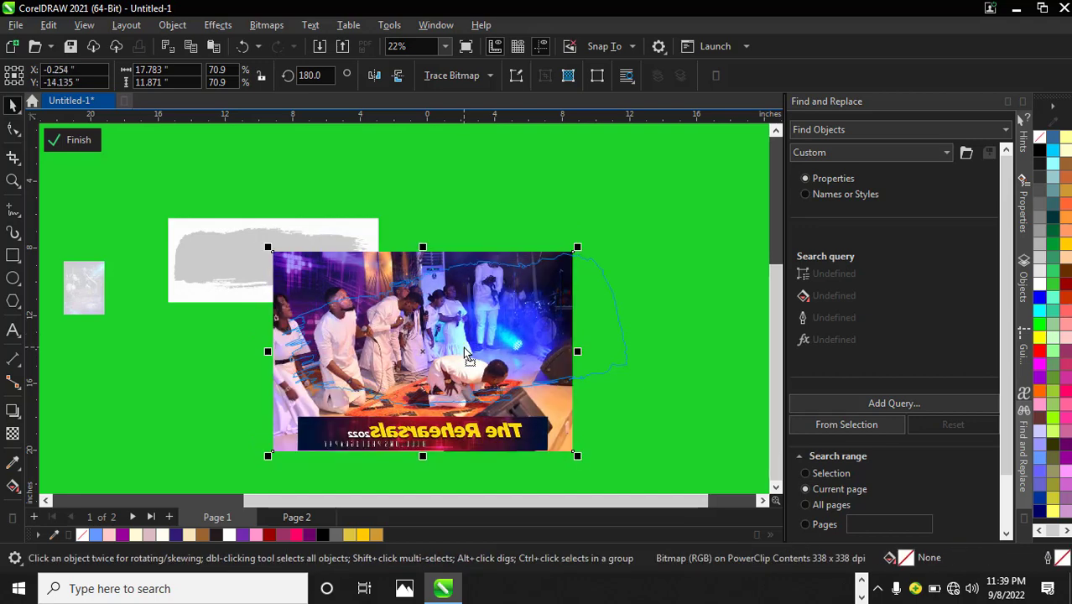
click(69, 138)
scroll(409, 326, up, 2)
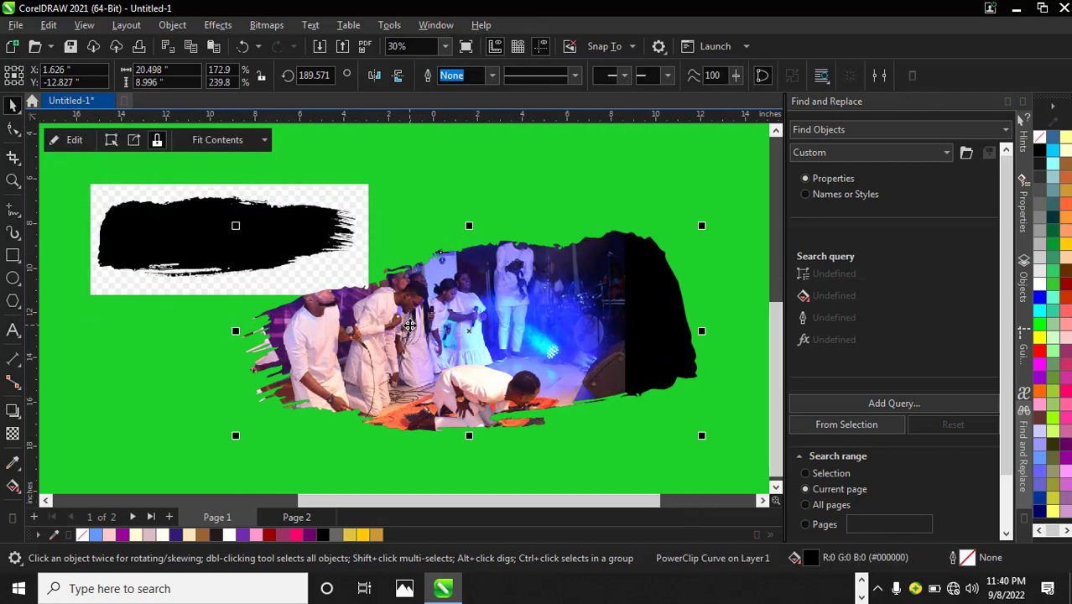
Shrink the photo-filled brush shape to about 16.2 by 7.1 inches and place it just below the blank page
scroll(410, 325, down, 3)
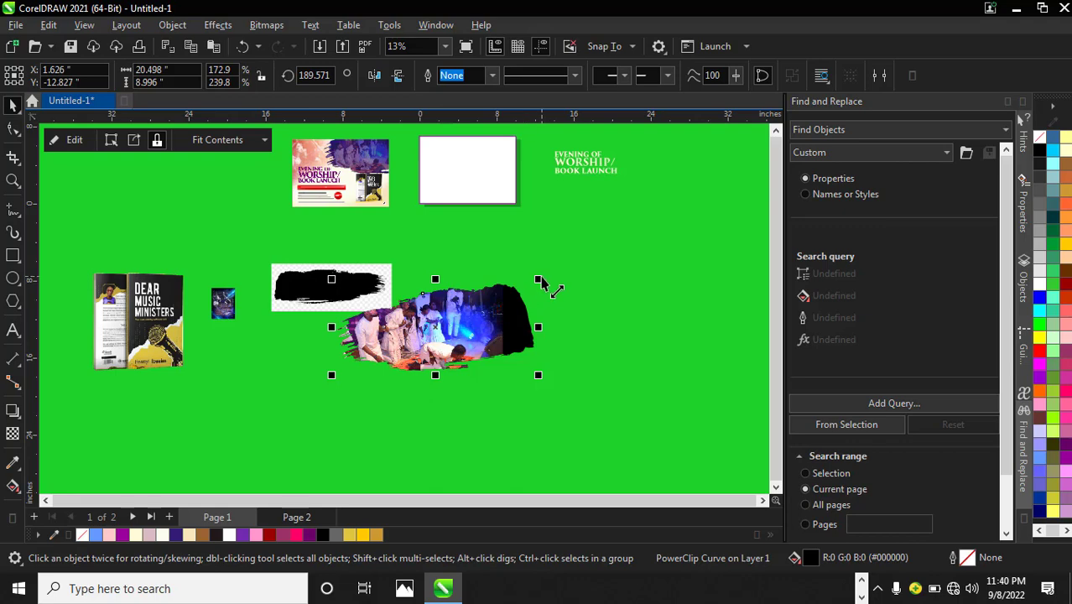
drag(539, 284, 497, 302)
drag(427, 350, 471, 262)
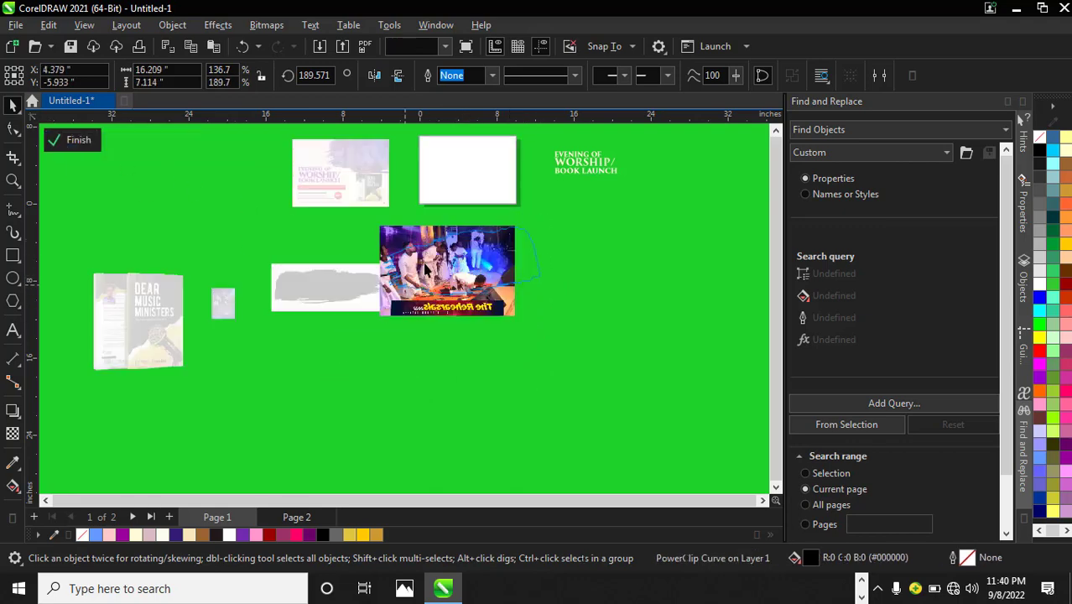
Apply a uniform transparency of 21 to the photo inside the brush shape's PowerClip
click(14, 434)
drag(426, 339, 424, 345)
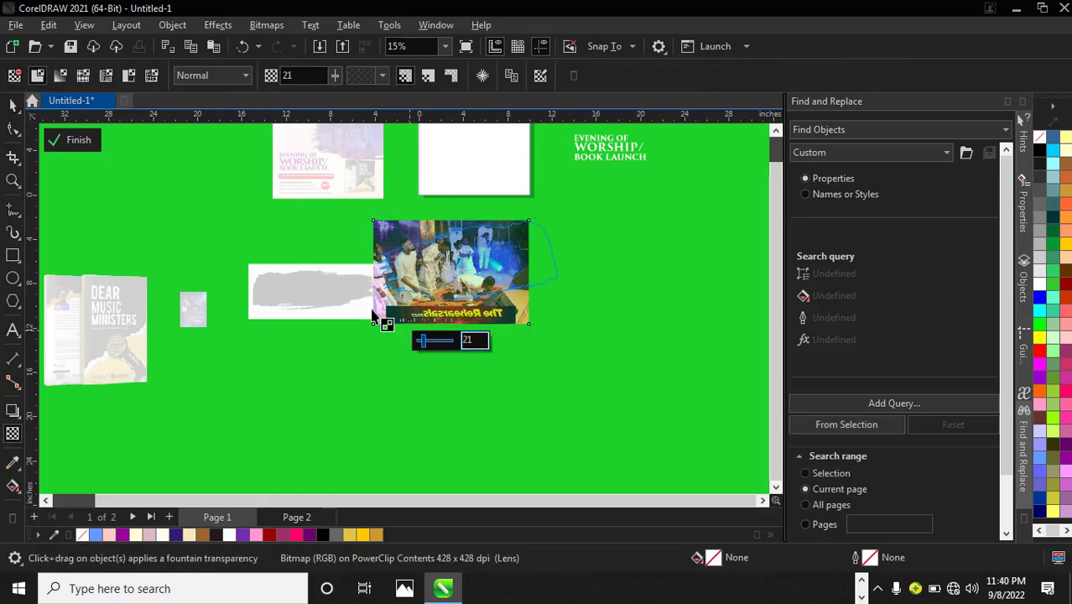
Draw a rectangle about 16.2 by 14.3 inches over the photo inside the PowerClip, with Plum fill and Deep Violet outline
click(13, 109)
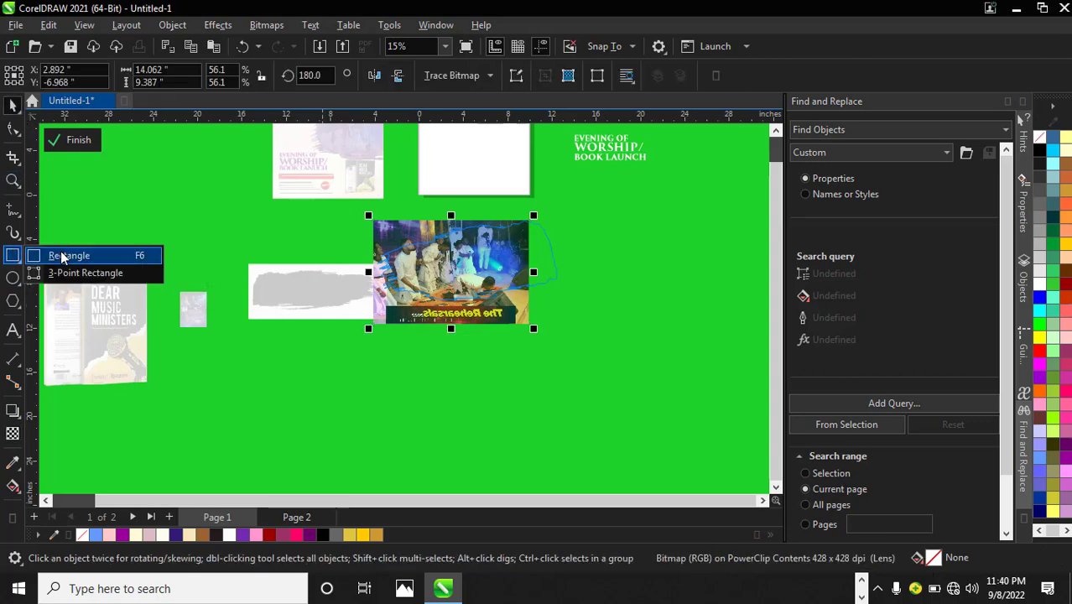
click(61, 255)
drag(360, 183, 544, 344)
right_click(137, 536)
click(137, 537)
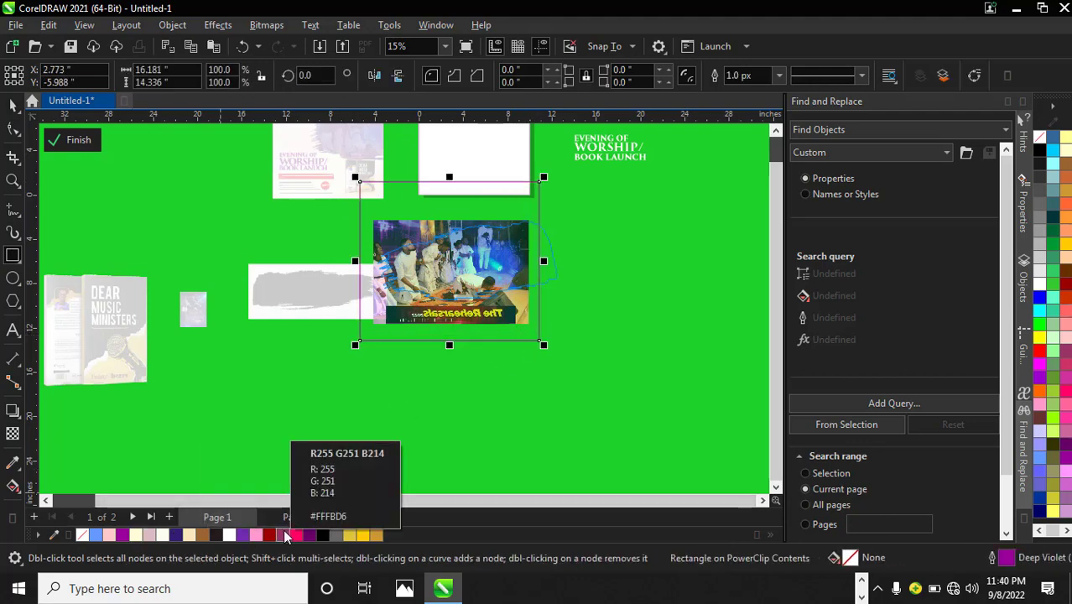
Apply a uniform transparency of 64 to the plum rectangle and finish editing the PowerClip
click(13, 434)
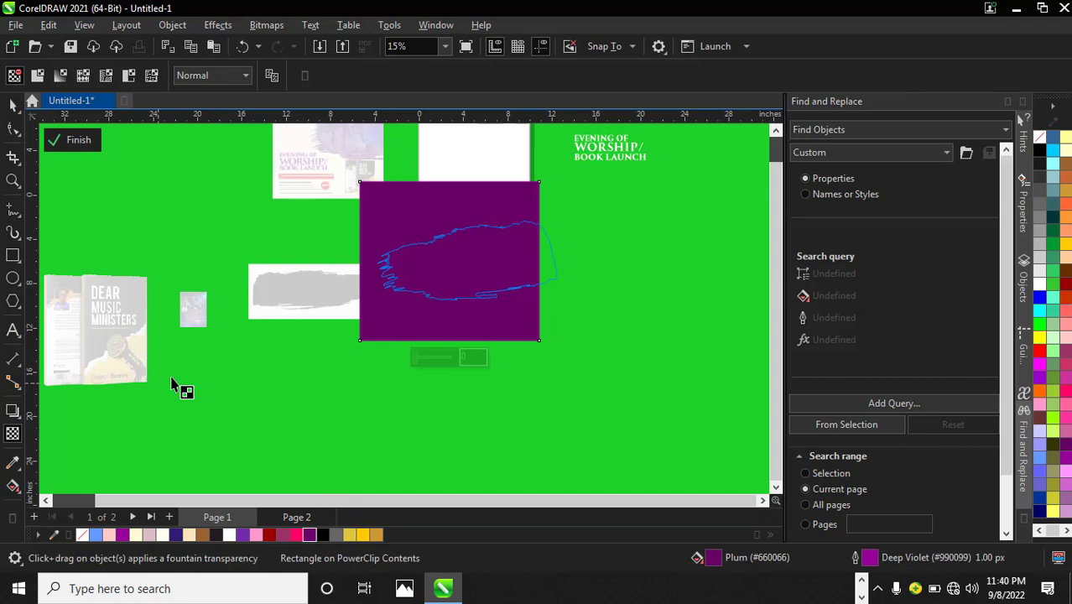
click(438, 357)
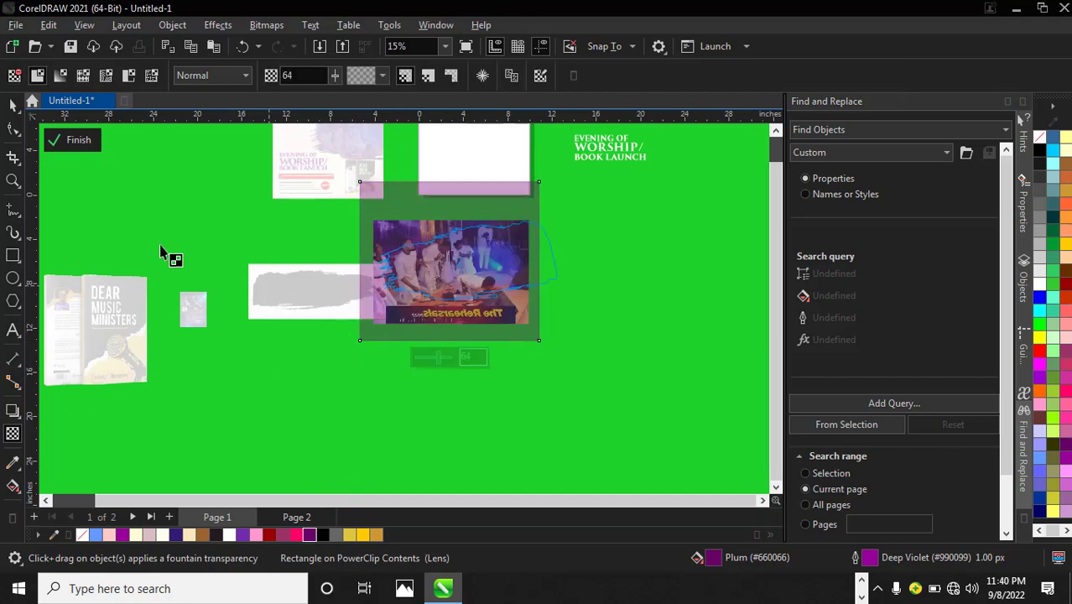
click(72, 140)
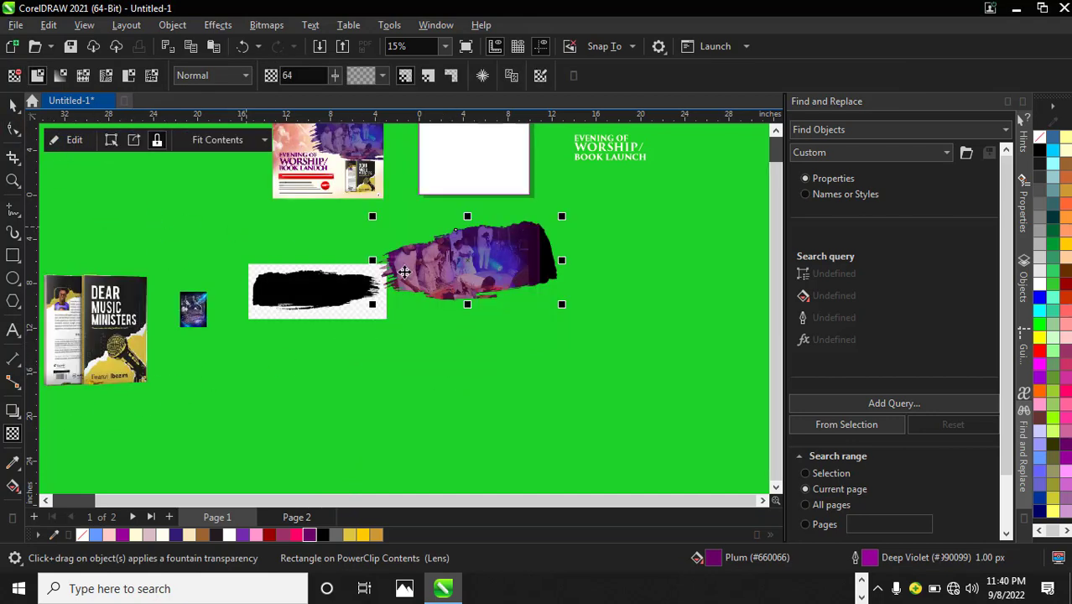
Fill the brush shape itself with Plum and move it up over the page's upper right area
key(space)
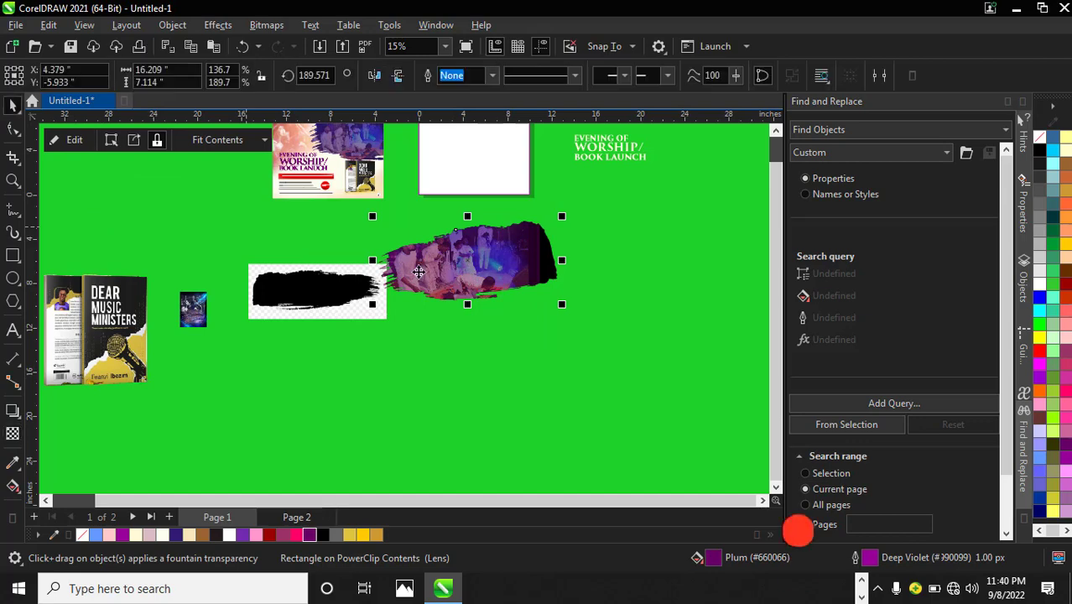
click(309, 534)
scroll(373, 360, down, 2)
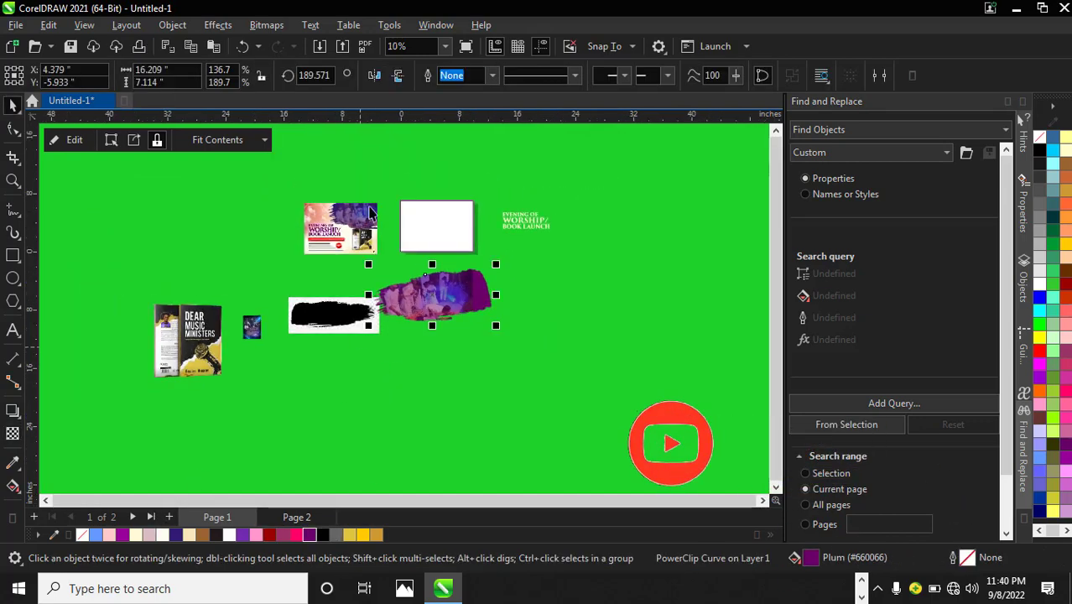
scroll(372, 213, up, 1)
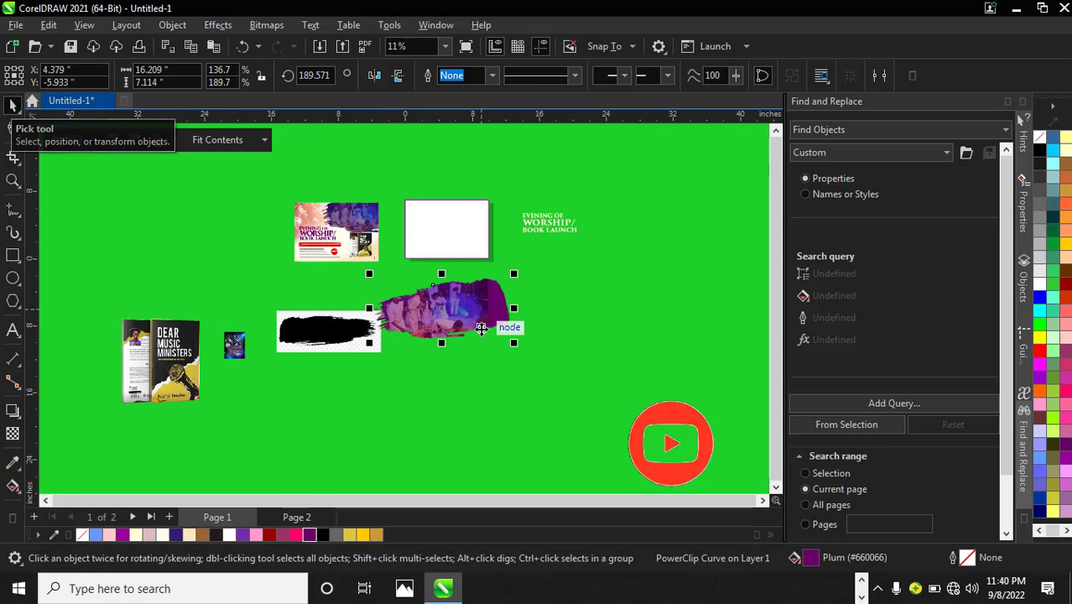
drag(457, 323, 501, 219)
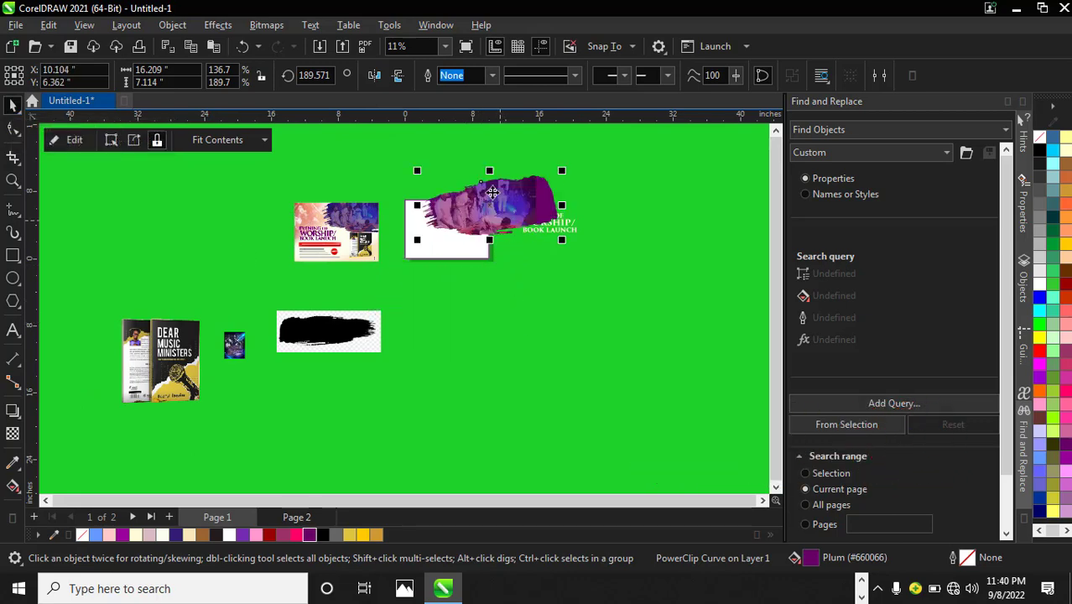
Shrink the brush shape to about 10.8 by 4.7 inches and position it over the page's upper right corner
scroll(492, 193, up, 3)
drag(612, 162, 552, 187)
scroll(472, 235, up, 2)
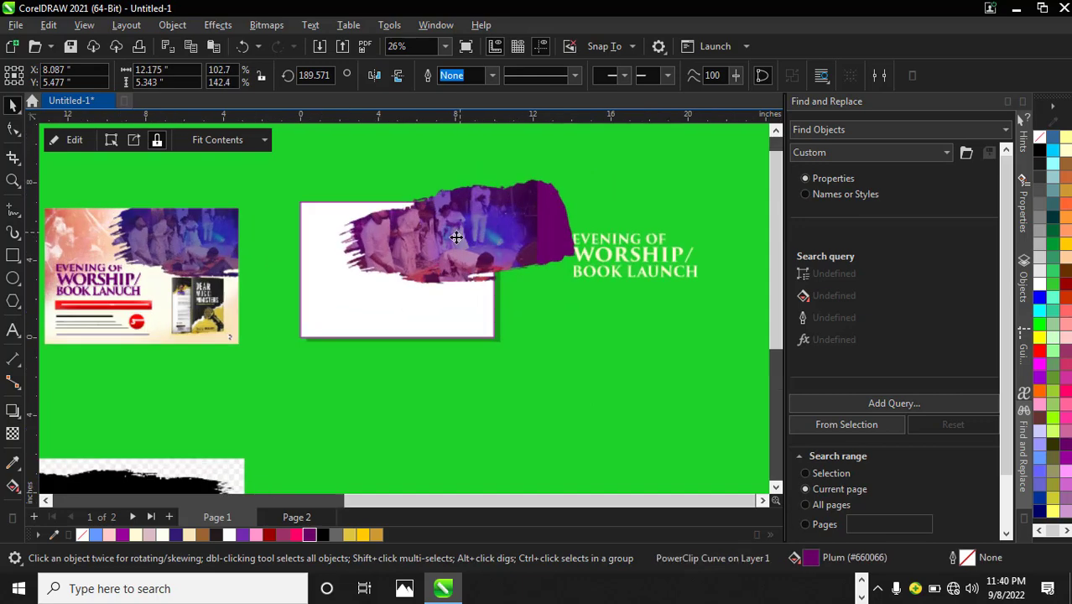
drag(434, 253, 452, 241)
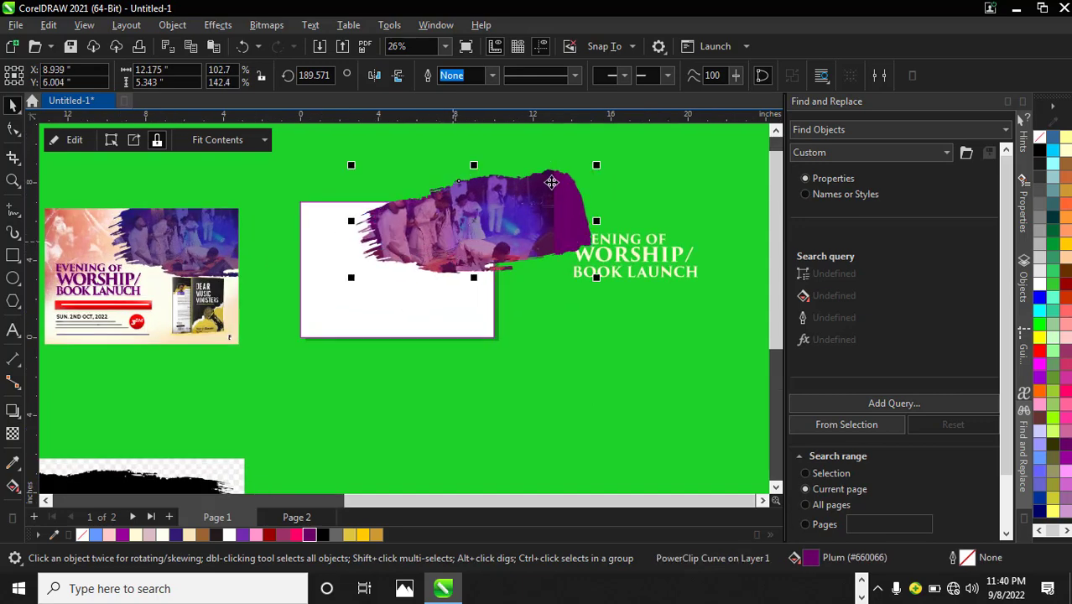
drag(597, 168, 568, 177)
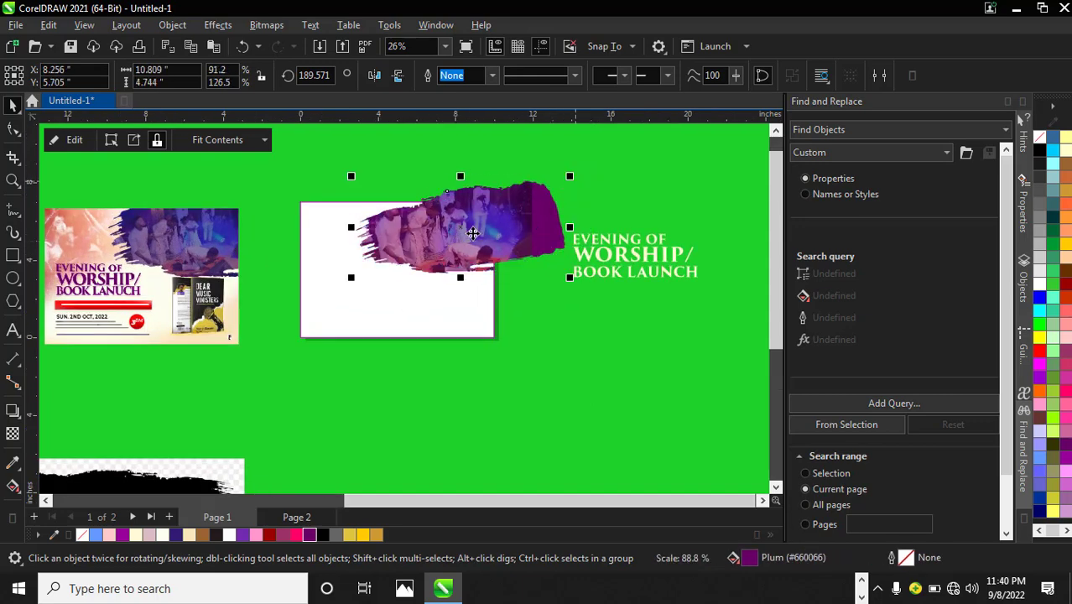
scroll(469, 235, up, 1)
mouse_move(452, 242)
mouse_down()
mouse_move(436, 249)
mouse_move(452, 244)
mouse_up()
Reopen the brush shape's PowerClip, set the plum overlay aside and shrink the photo to about 7.7 by 5.1 inches over the outline
click(71, 139)
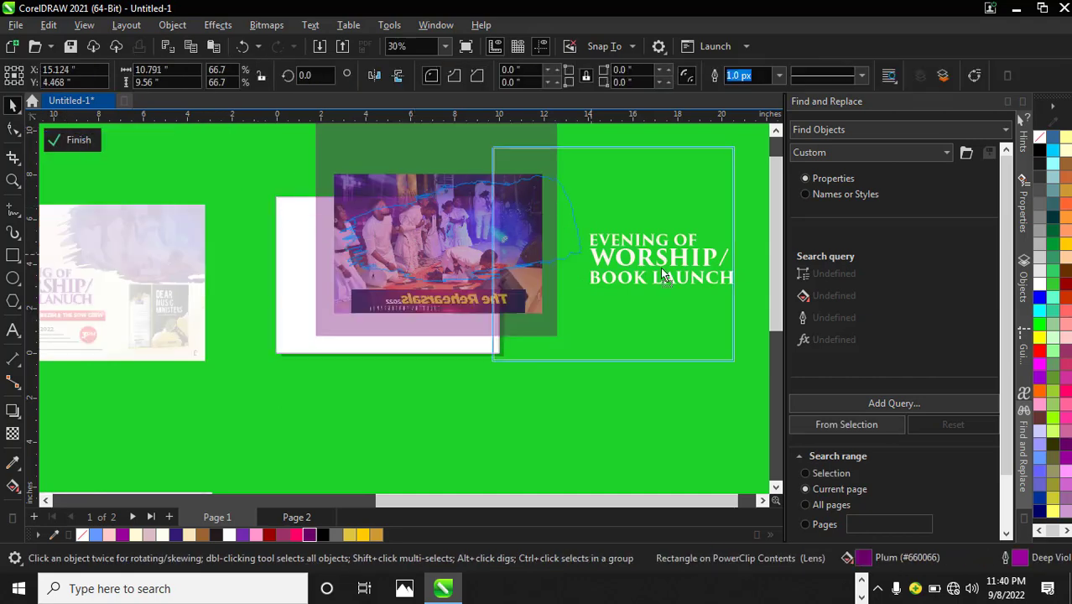
click(366, 219)
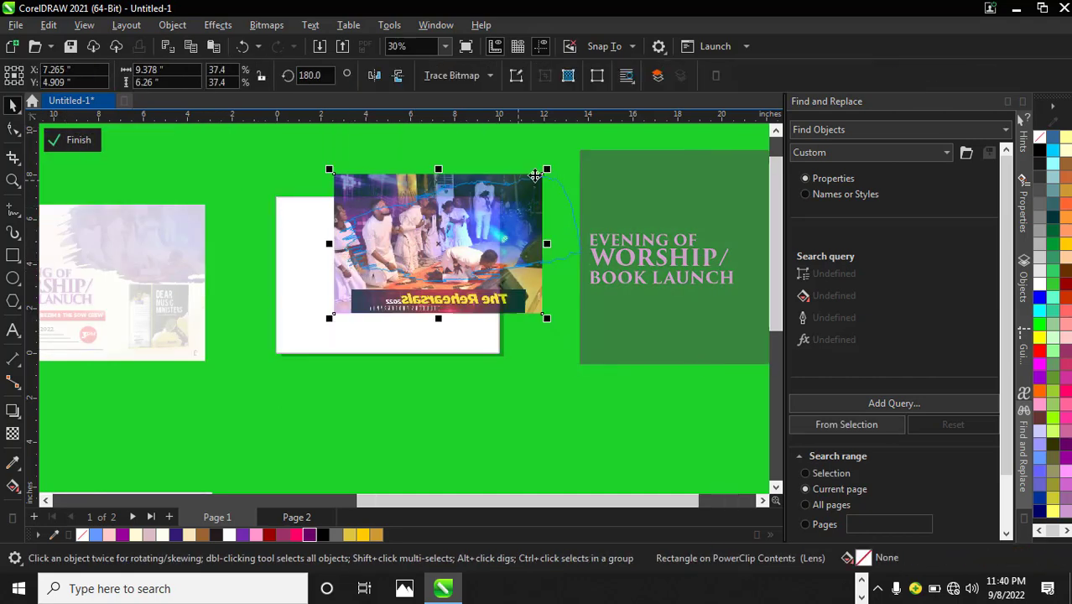
drag(547, 170, 529, 182)
scroll(453, 241, up, 1)
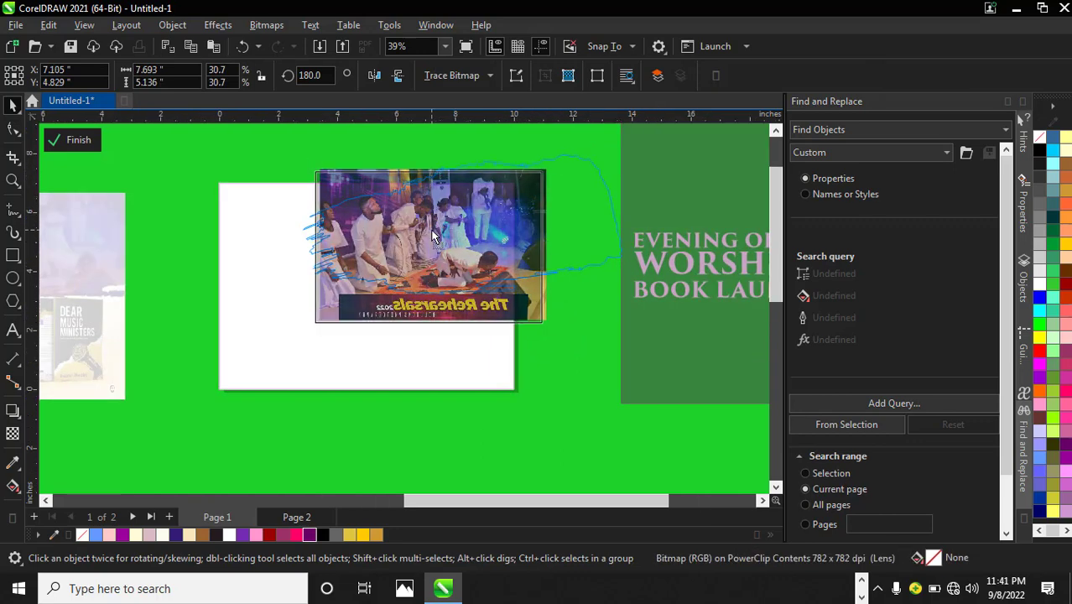
drag(430, 241, 430, 234)
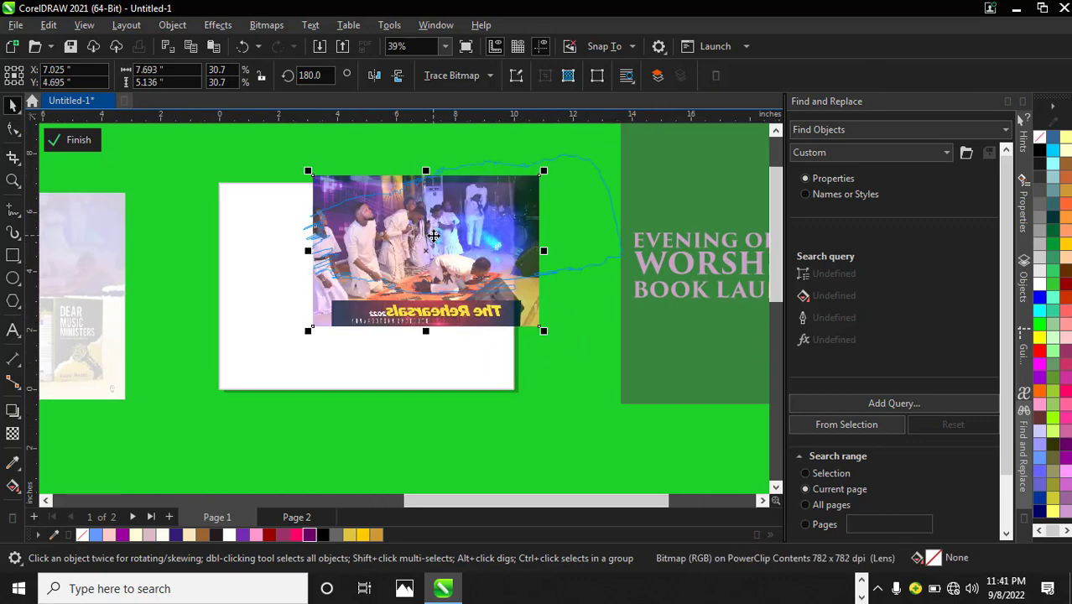
Move the plum overlay back over the photo and finish editing the PowerClip
scroll(426, 218, down, 2)
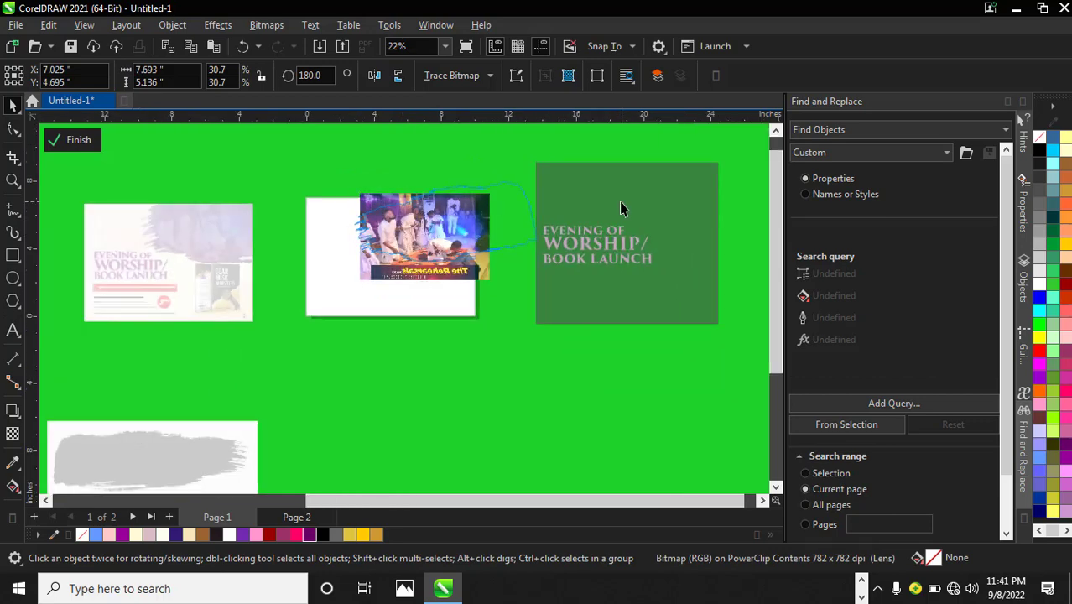
drag(625, 208, 435, 214)
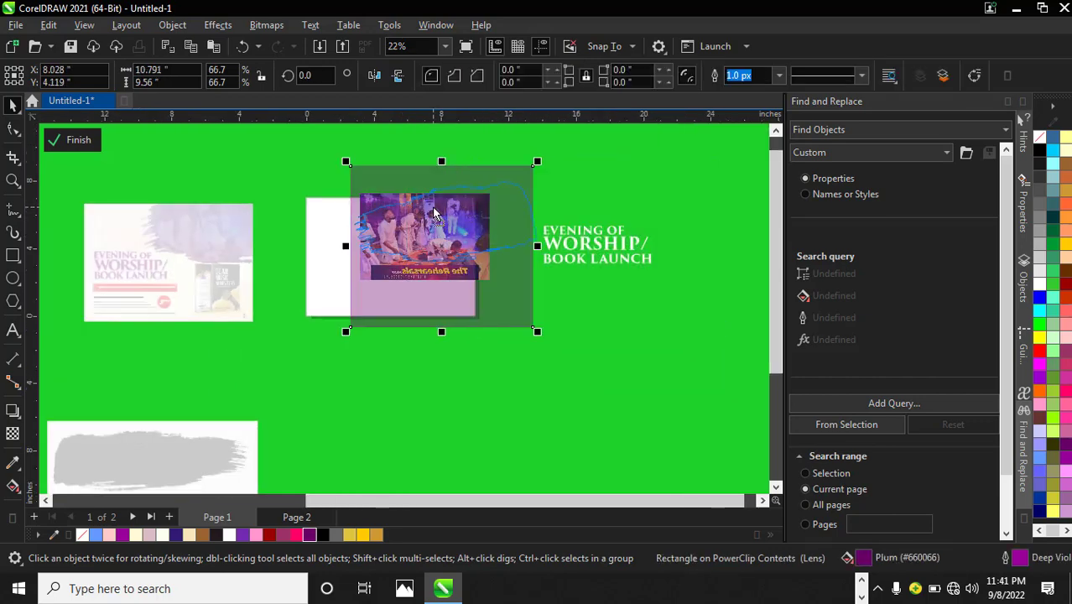
click(72, 140)
Nudge the brush shape slightly down and left, and PowerClip it inside the 10 by 7 inch page rectangle
scroll(445, 232, up, 1)
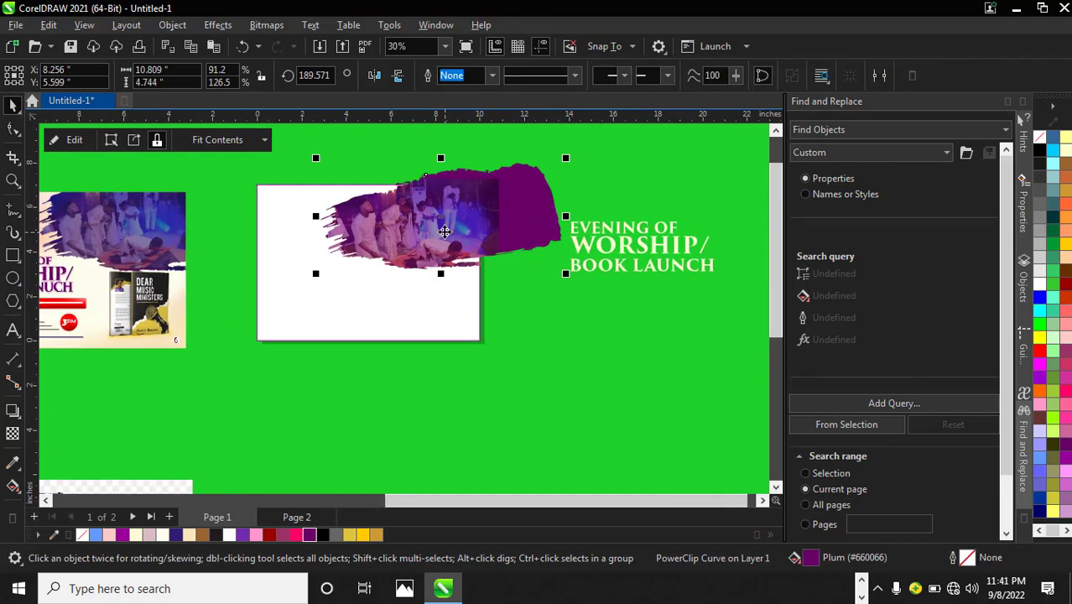
drag(445, 232, 442, 234)
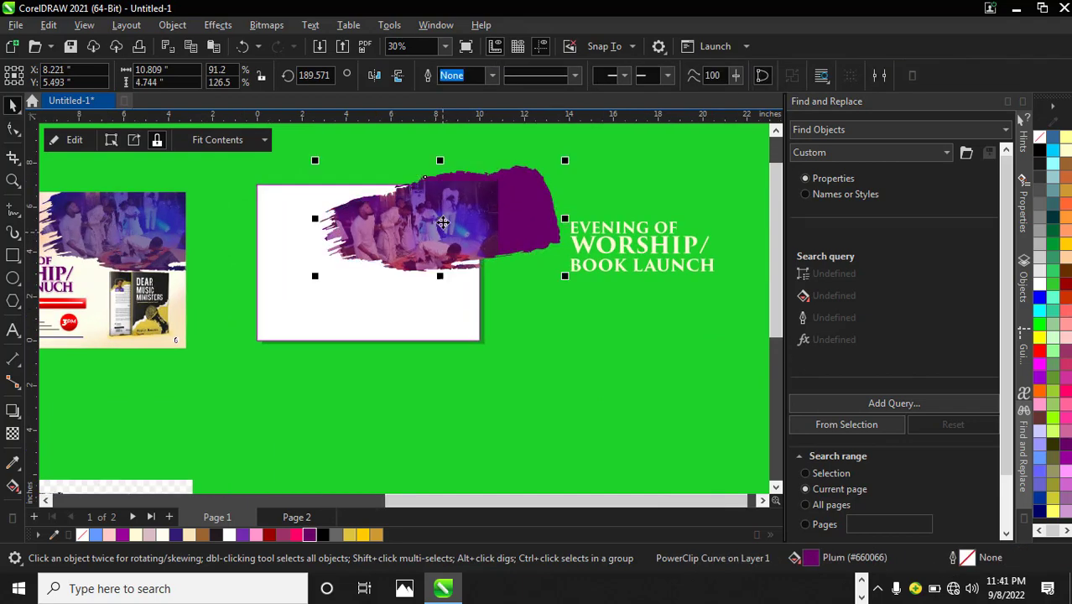
right_click(442, 225)
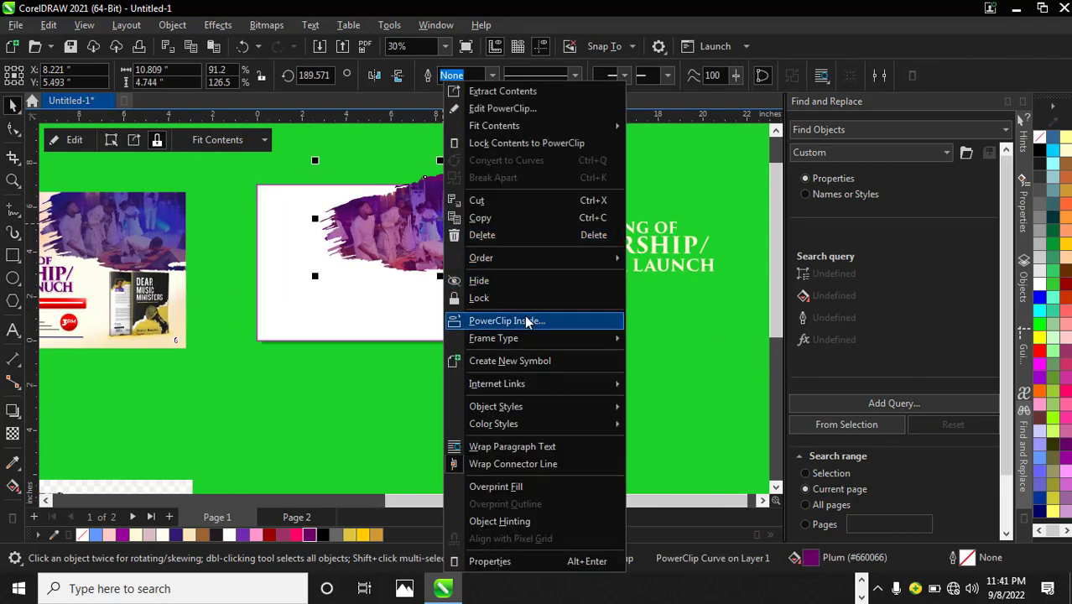
click(556, 318)
click(458, 306)
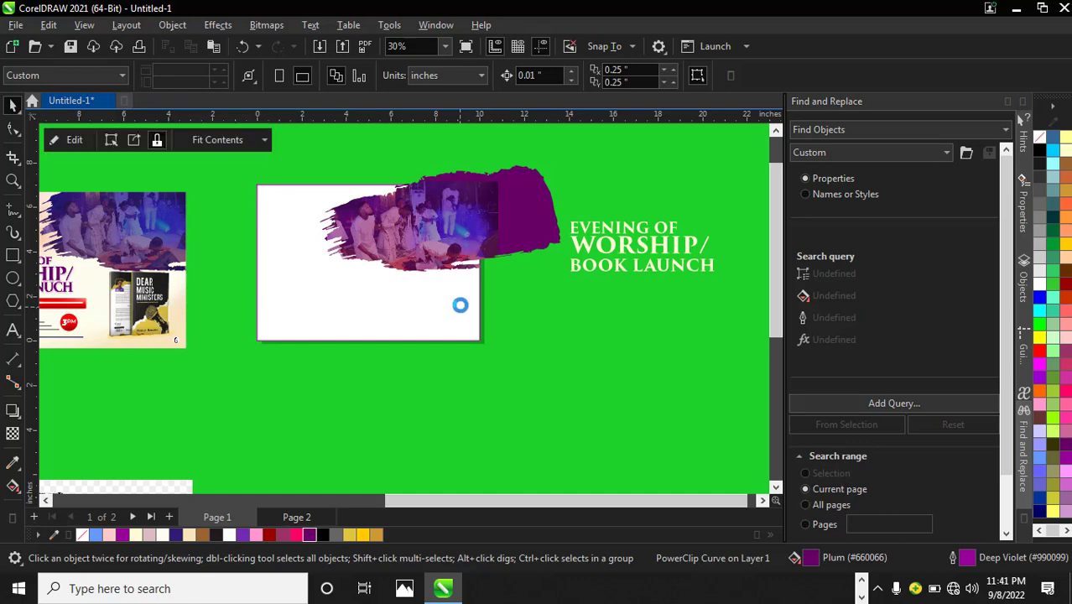
Move the small blue concert image onto the page's left half and enlarge it to about 5.1 by 6.6 inches
scroll(465, 277, down, 1)
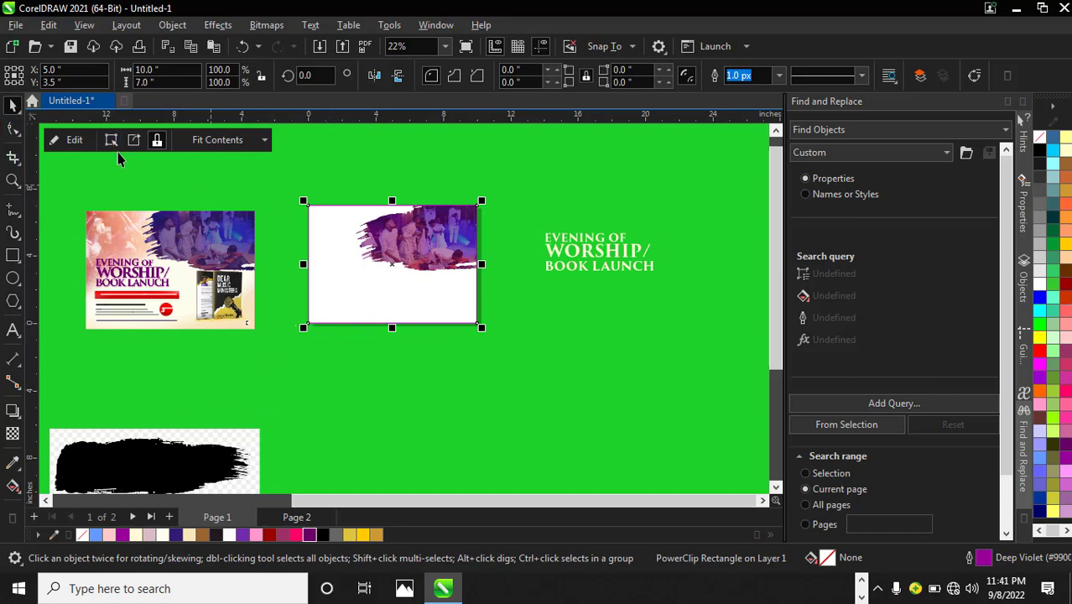
scroll(374, 337, down, 4)
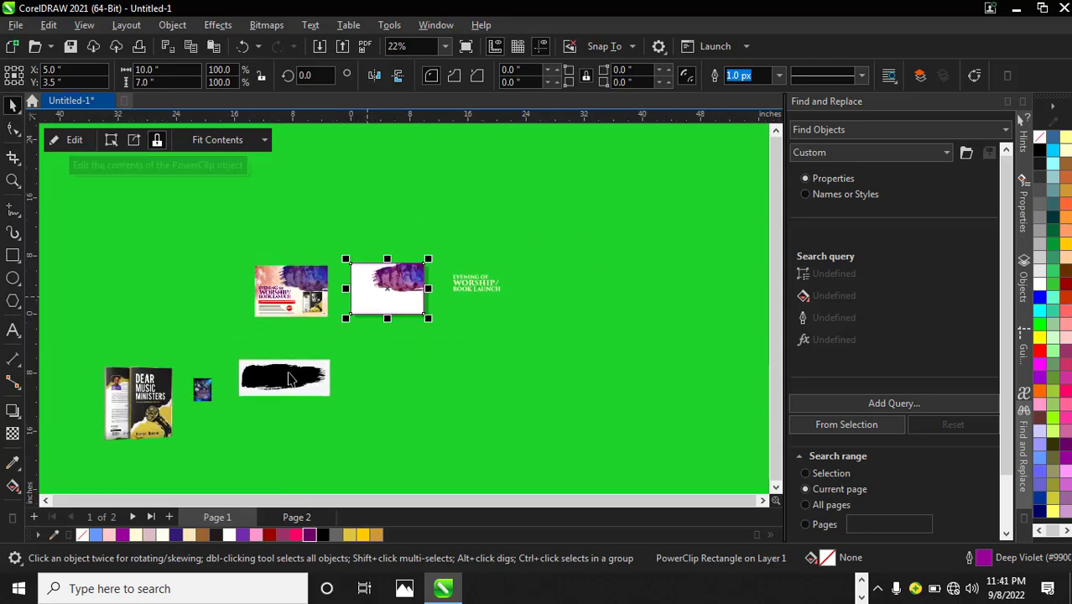
click(236, 370)
scroll(234, 370, up, 2)
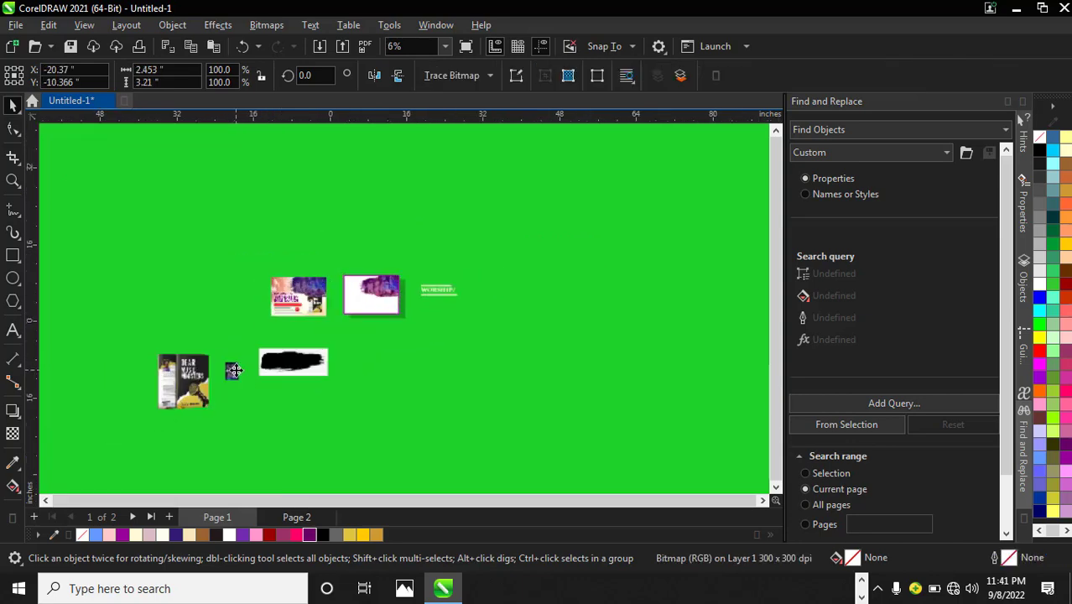
mouse_move(231, 370)
mouse_down()
mouse_move(346, 290)
mouse_move(383, 241)
mouse_up()
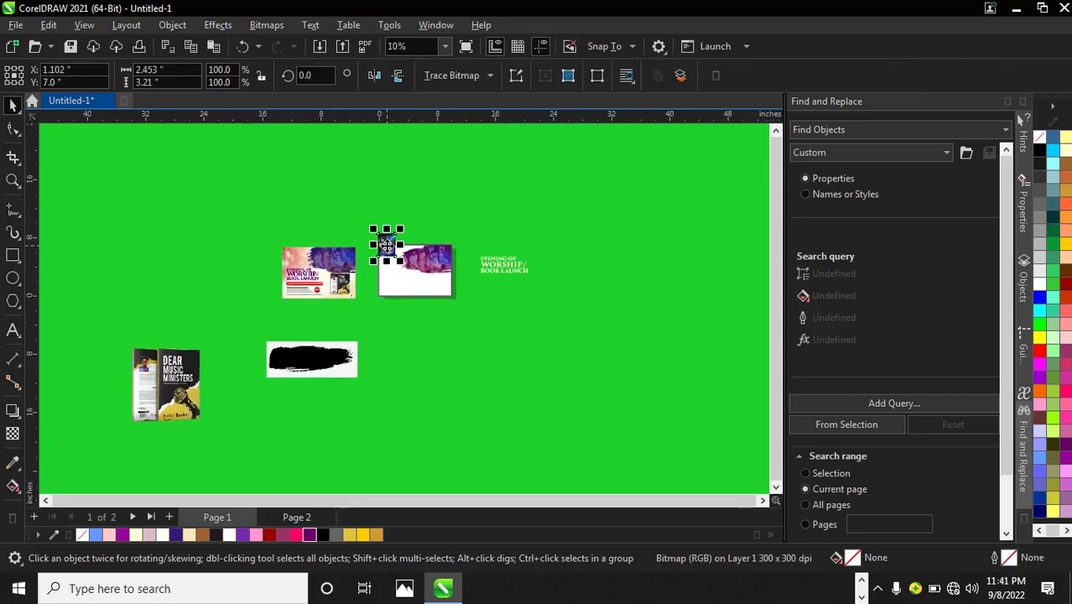
scroll(383, 242, up, 3)
mouse_move(424, 296)
mouse_down()
mouse_move(467, 369)
mouse_move(423, 310)
mouse_up()
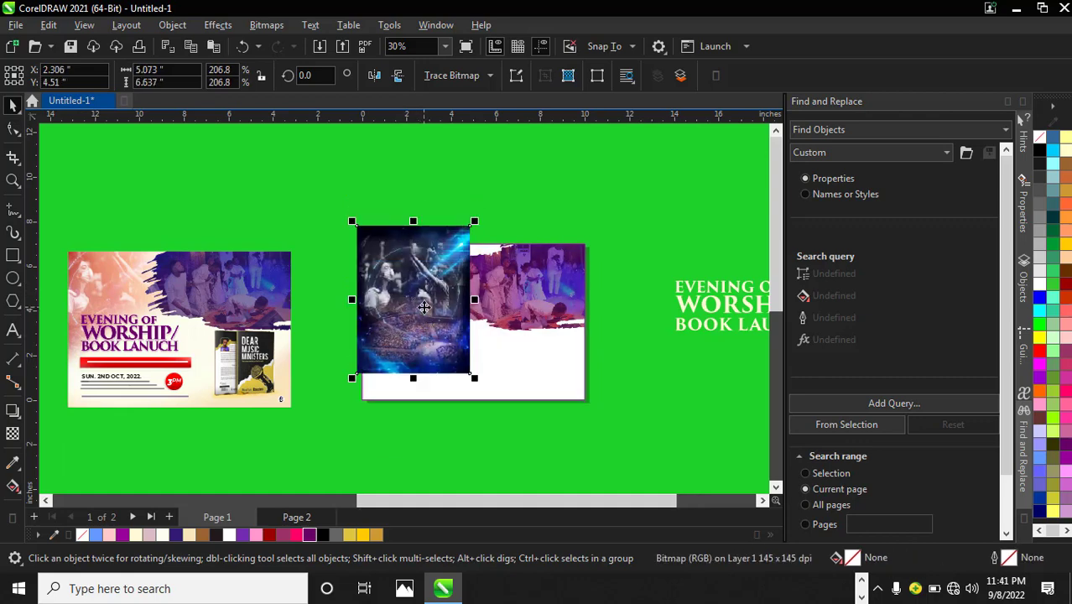
Try the Overlay merge mode on the concert image
scroll(424, 310, up, 1)
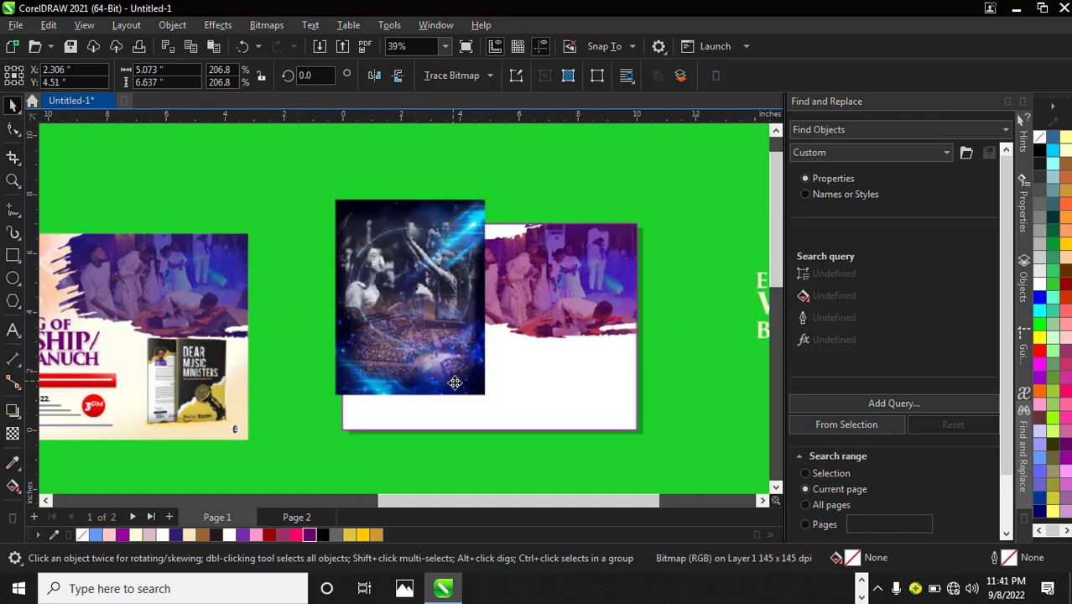
click(13, 433)
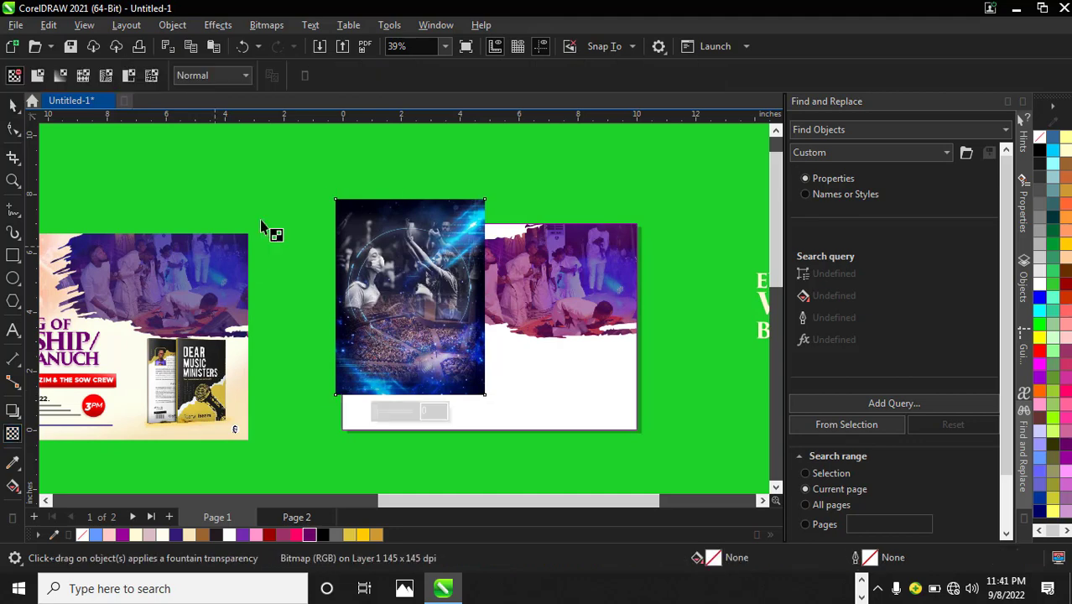
click(230, 82)
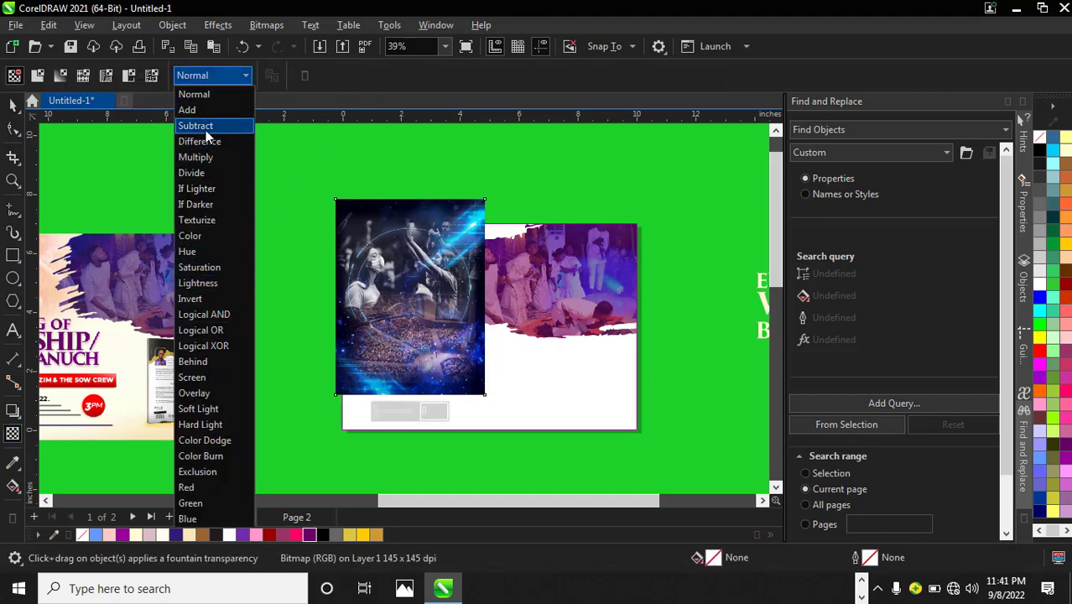
click(218, 392)
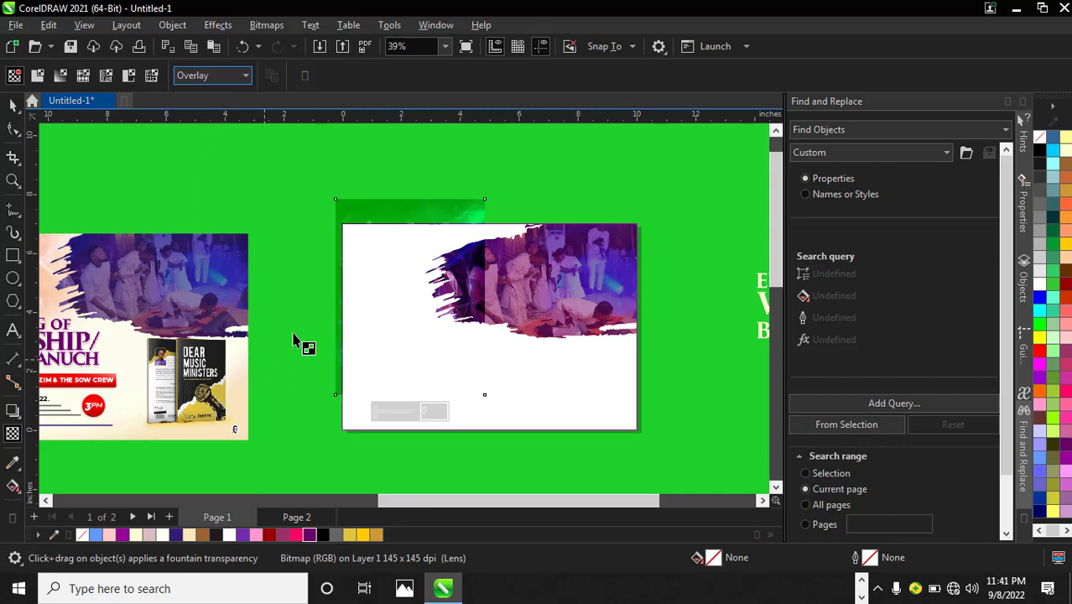
scroll(382, 277, down, 2)
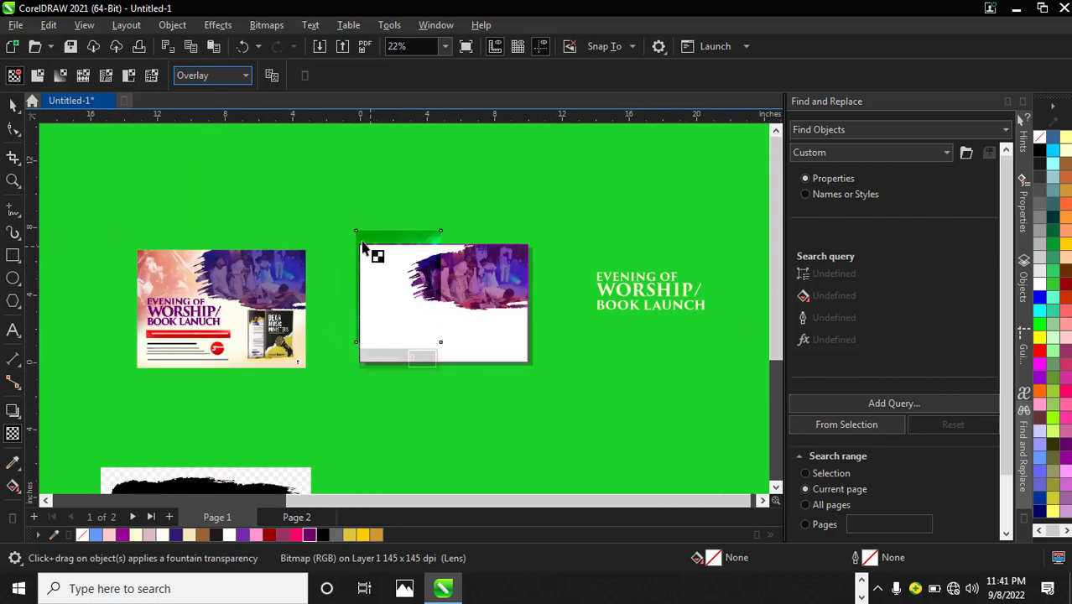
Try the Soft Light merge mode on the concert image and return it to Overlay
click(239, 75)
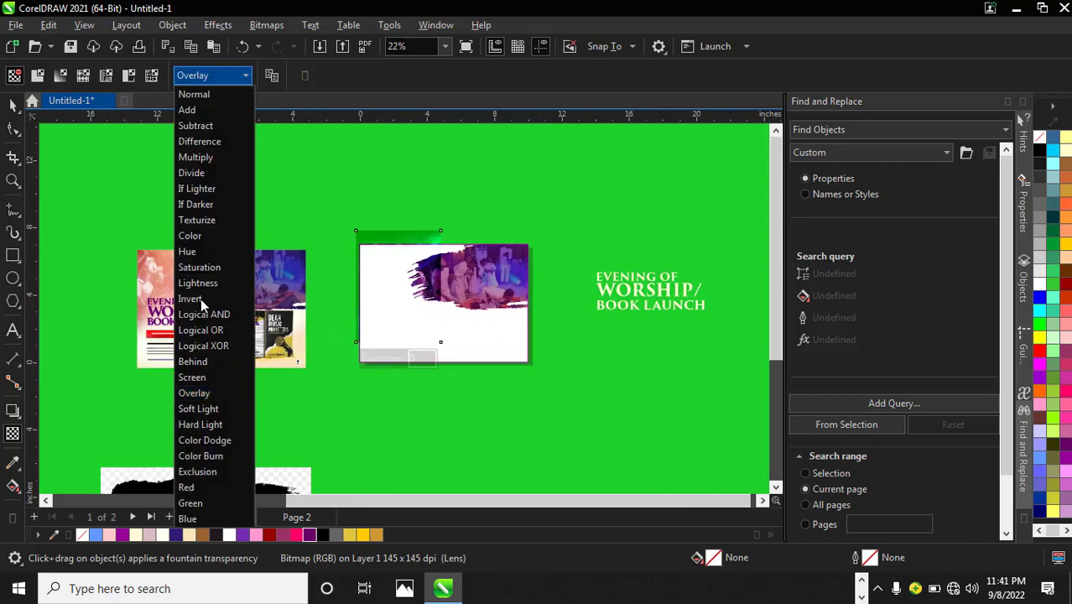
click(206, 407)
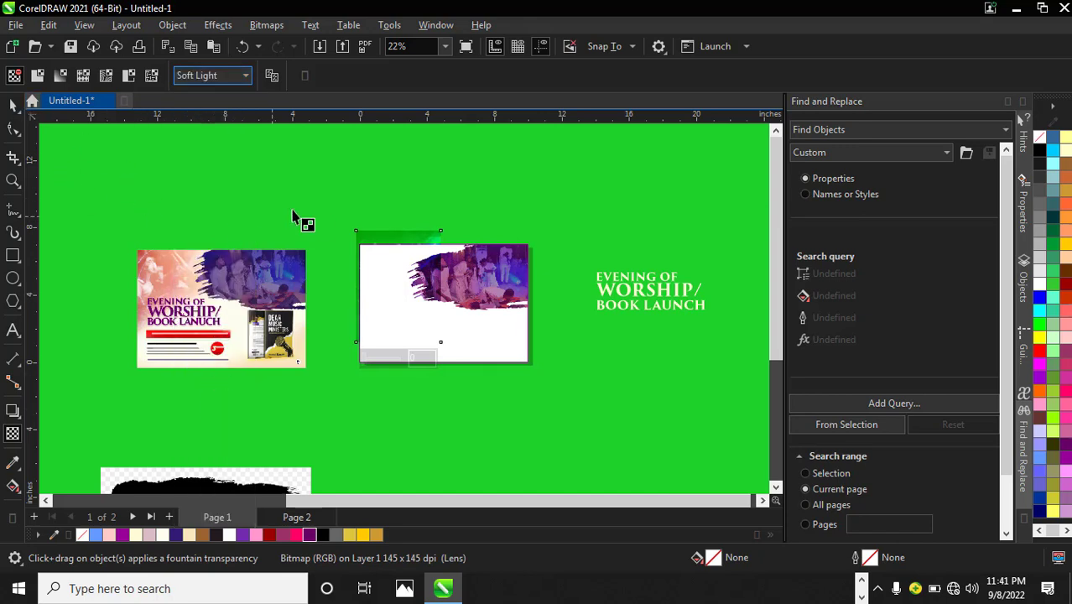
click(202, 80)
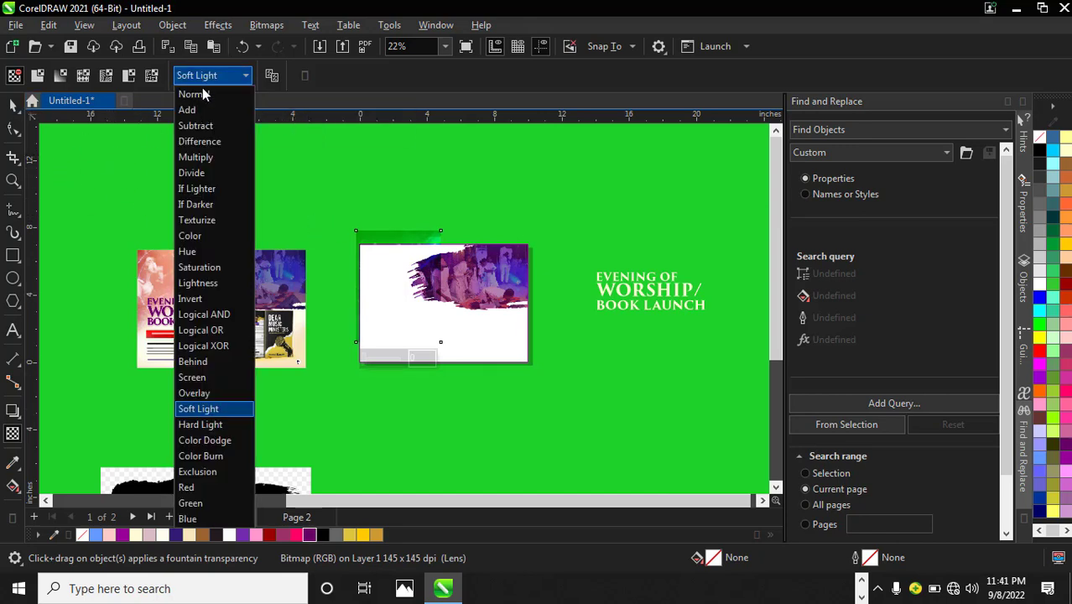
click(198, 389)
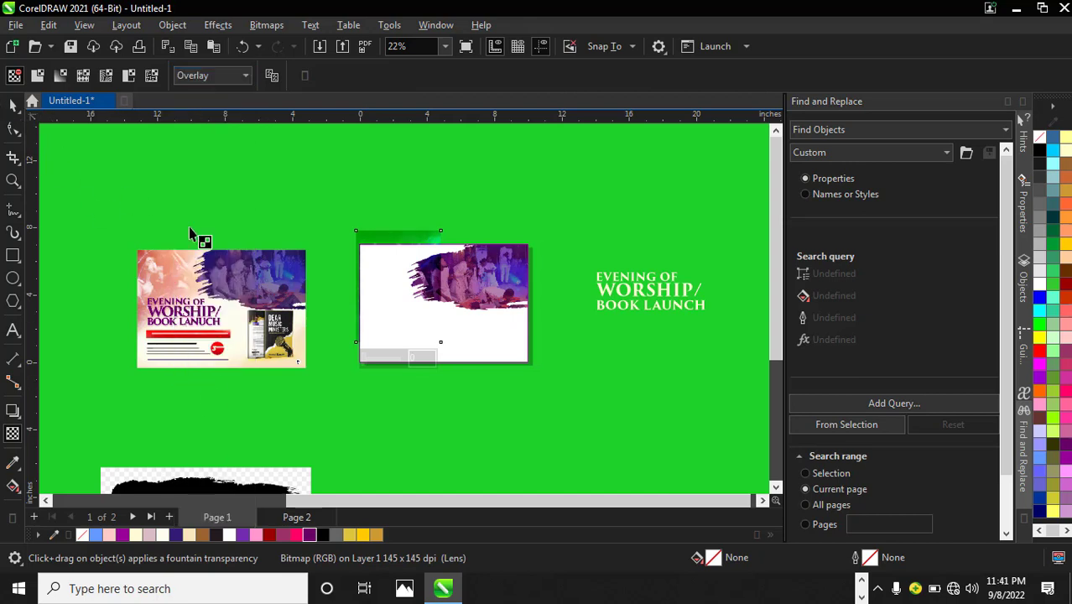
Apply a linear fountain transparency to the concert image, fading out toward the brush-stroke photo at an angle of about -15 degrees
scroll(412, 268, up, 2)
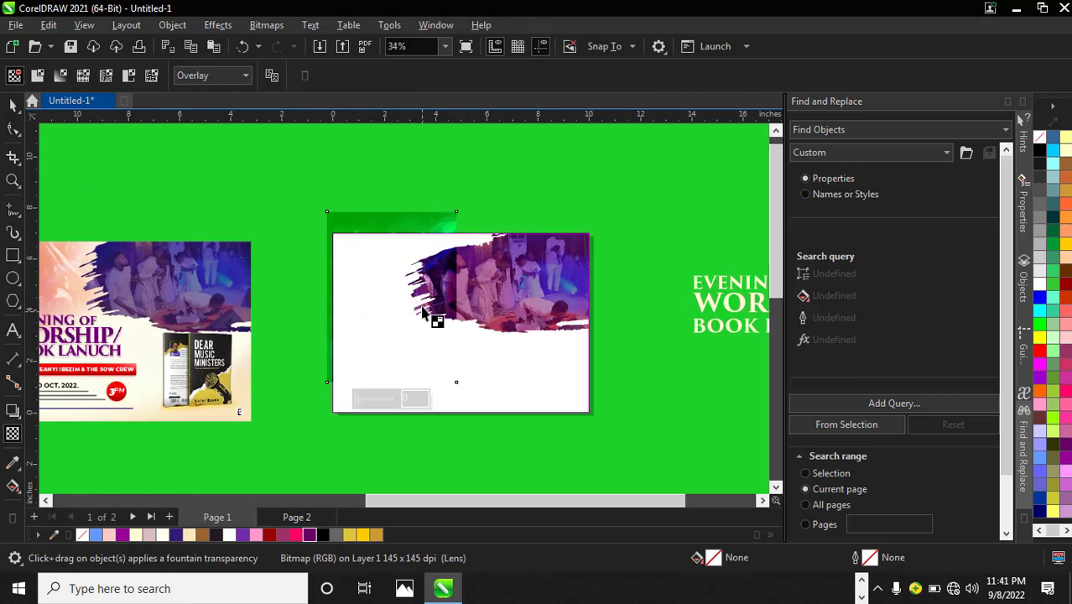
drag(384, 277, 444, 334)
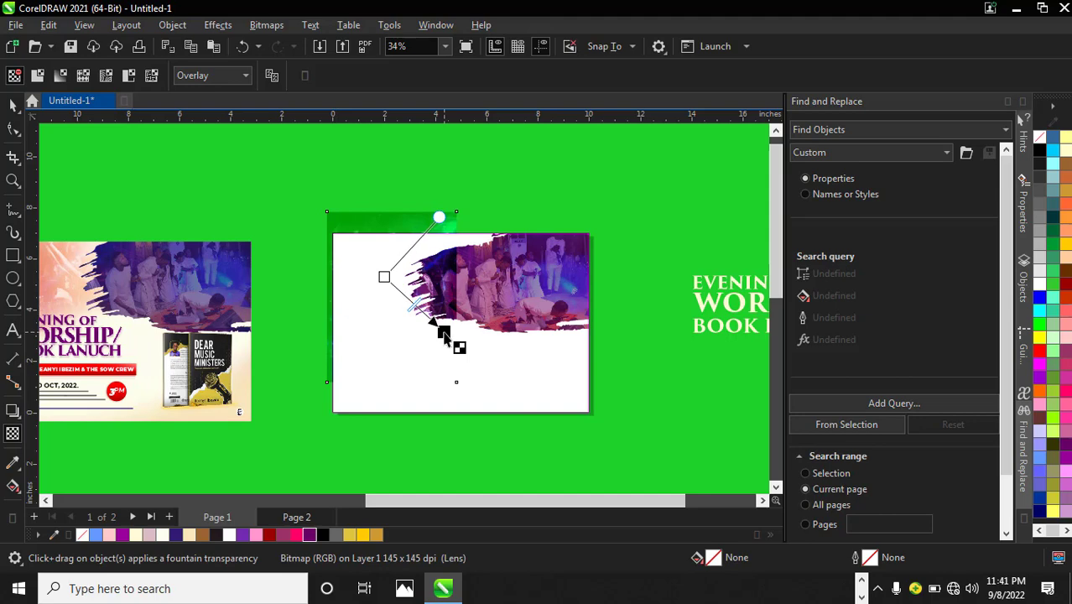
scroll(447, 348, up, 1)
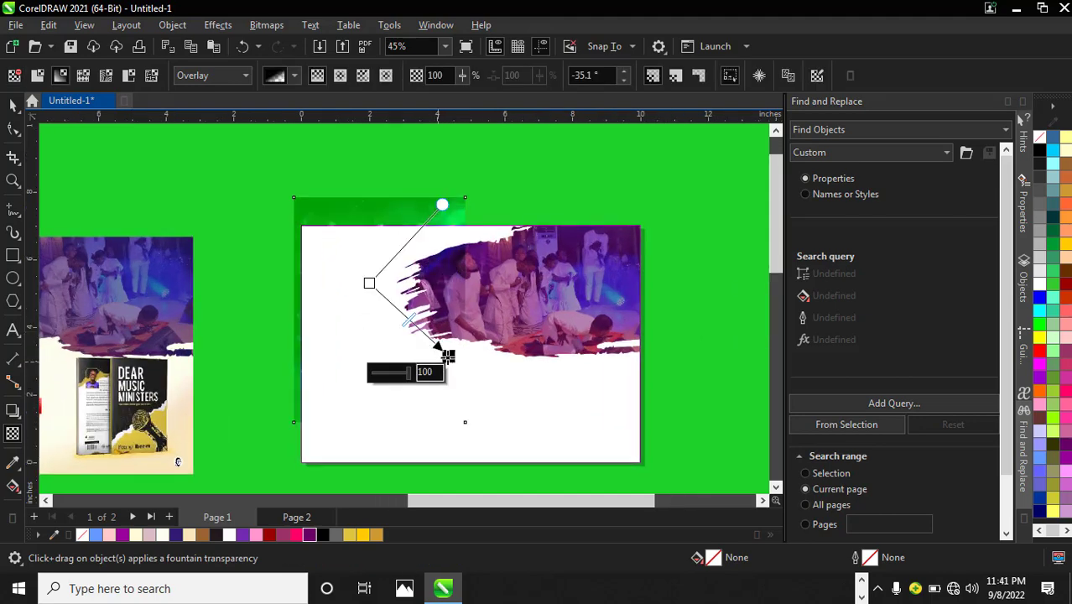
mouse_move(446, 352)
mouse_down()
mouse_move(476, 340)
mouse_move(464, 341)
mouse_up()
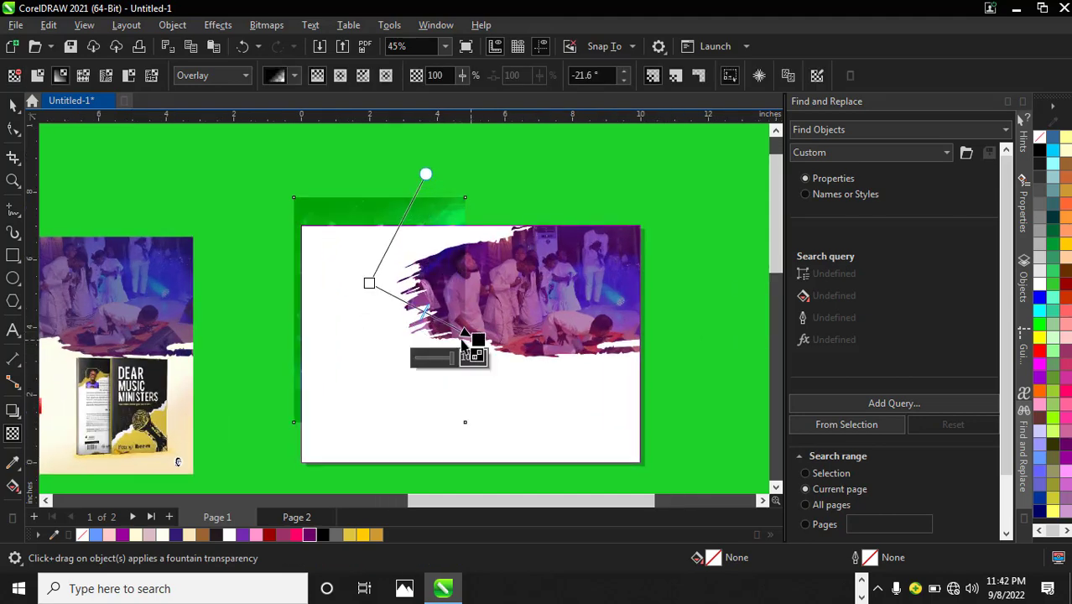
drag(368, 284, 368, 276)
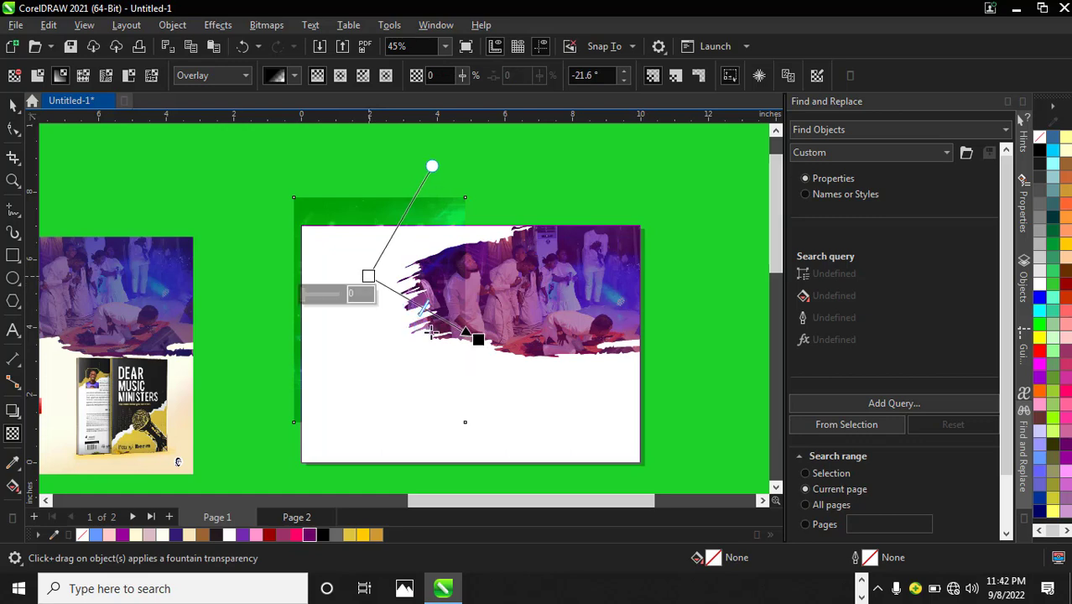
drag(474, 339, 463, 307)
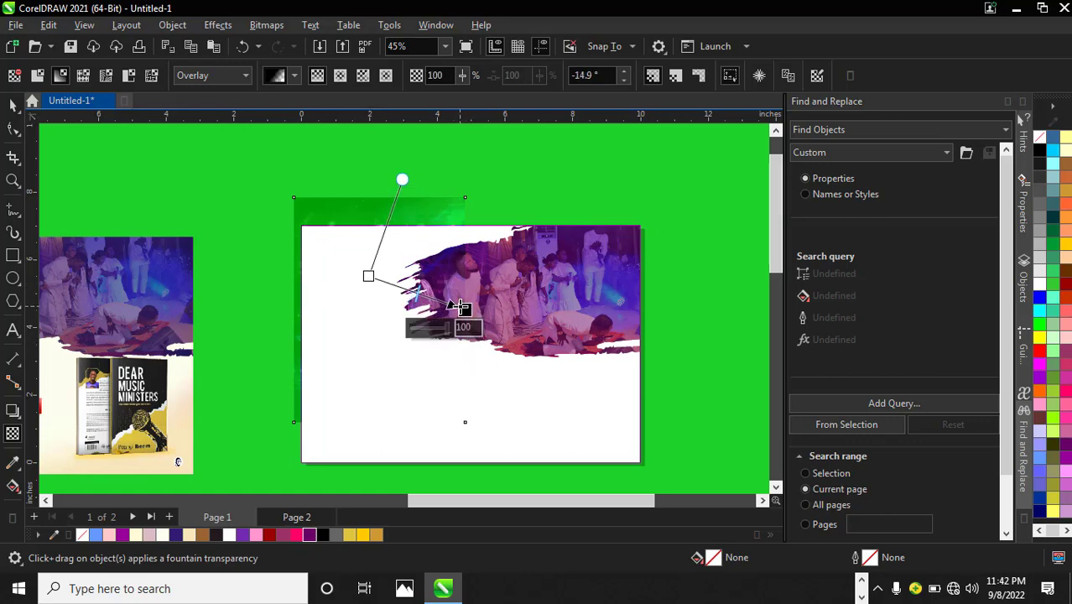
PowerClip the faded concert image inside the page rectangle
click(13, 105)
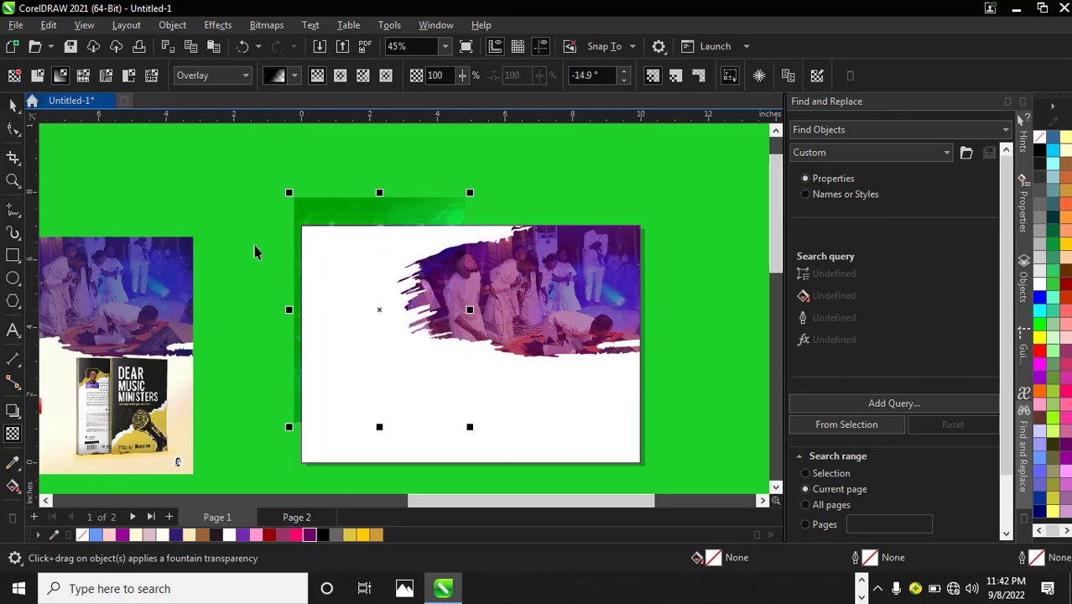
right_click(325, 275)
click(411, 333)
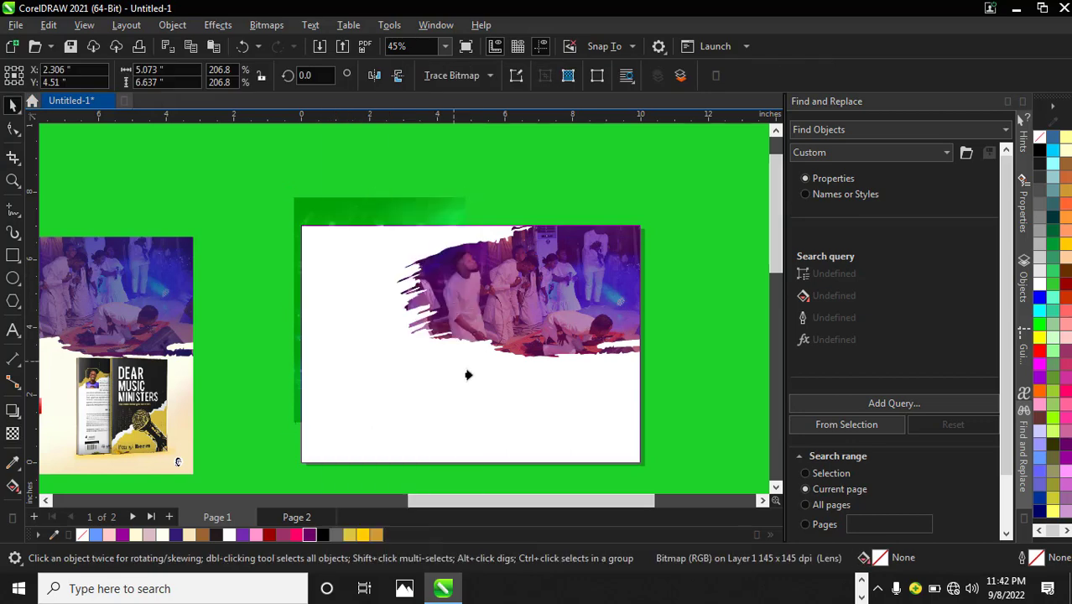
click(437, 353)
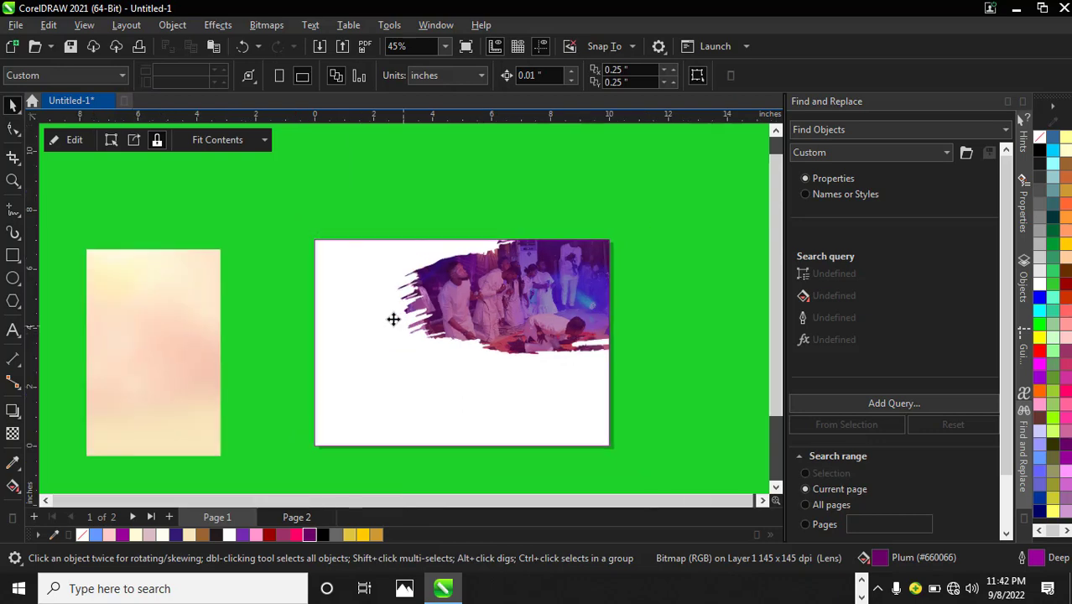
Open the page rectangle's PowerClip for editing and draw an ellipse about 8.1 by 3.5 inches over the page's lower-left area
scroll(392, 316, down, 2)
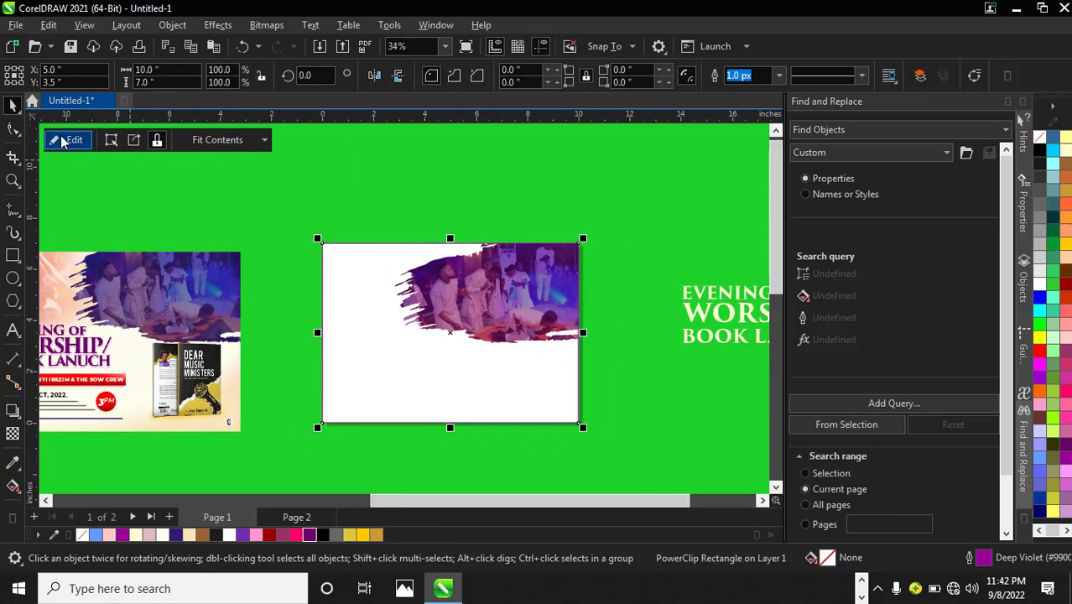
click(67, 139)
scroll(414, 297, down, 1)
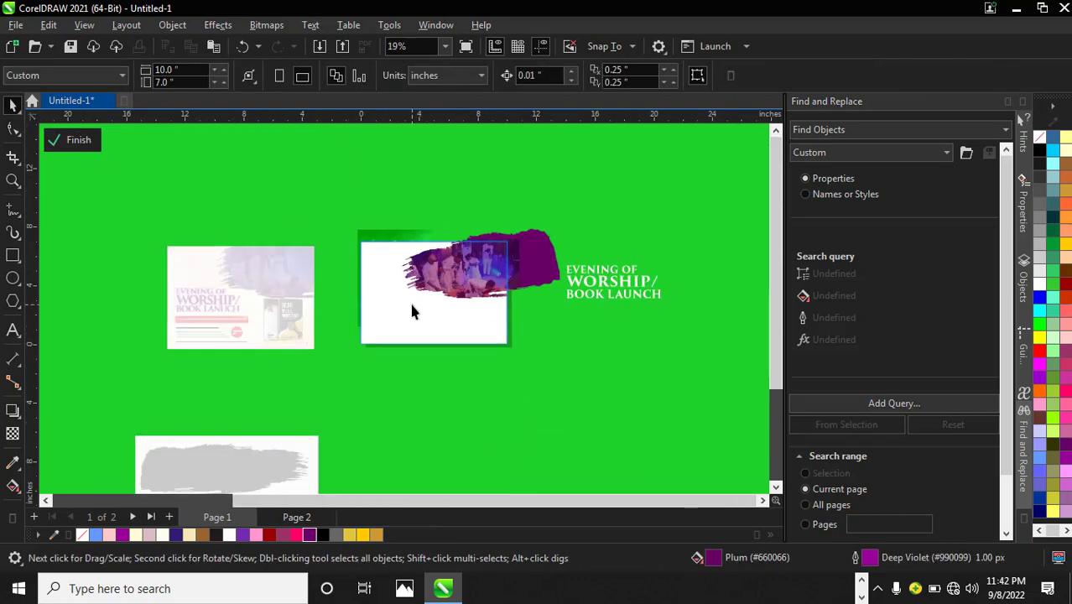
scroll(408, 299, down, 1)
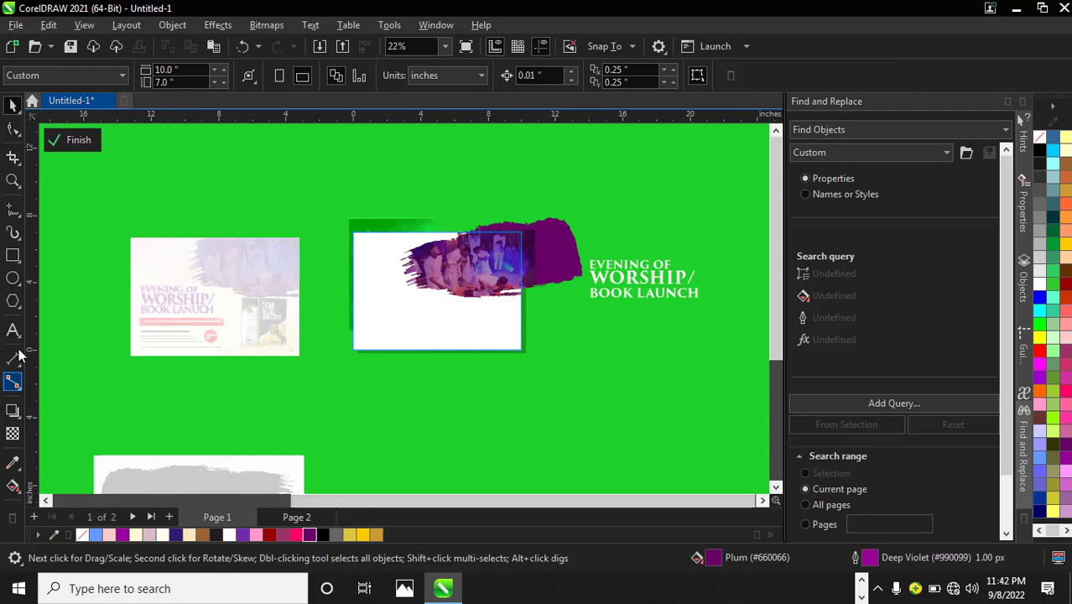
click(12, 278)
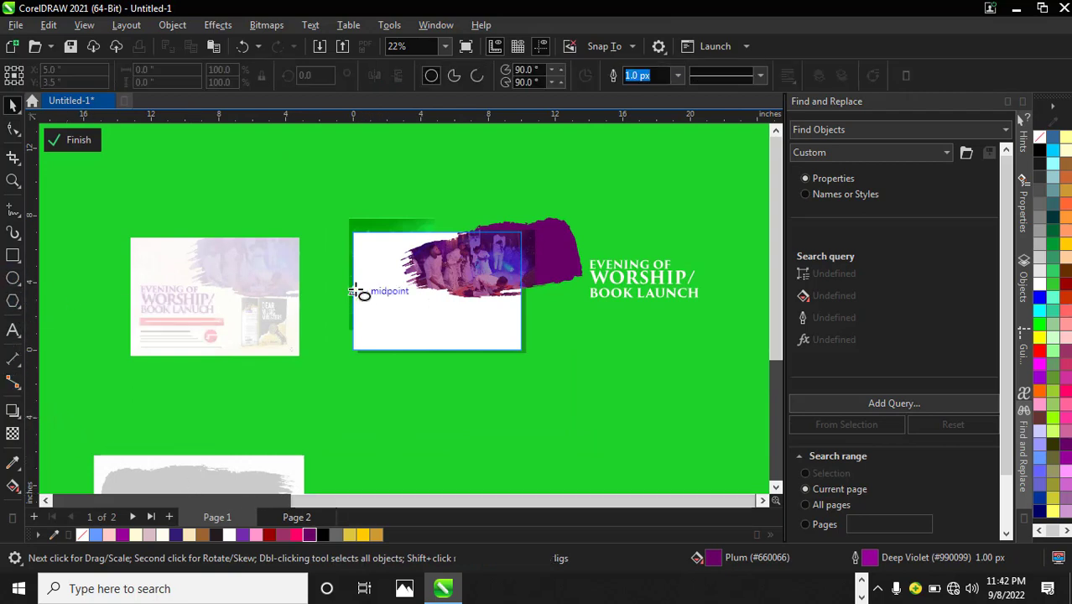
drag(323, 303, 462, 366)
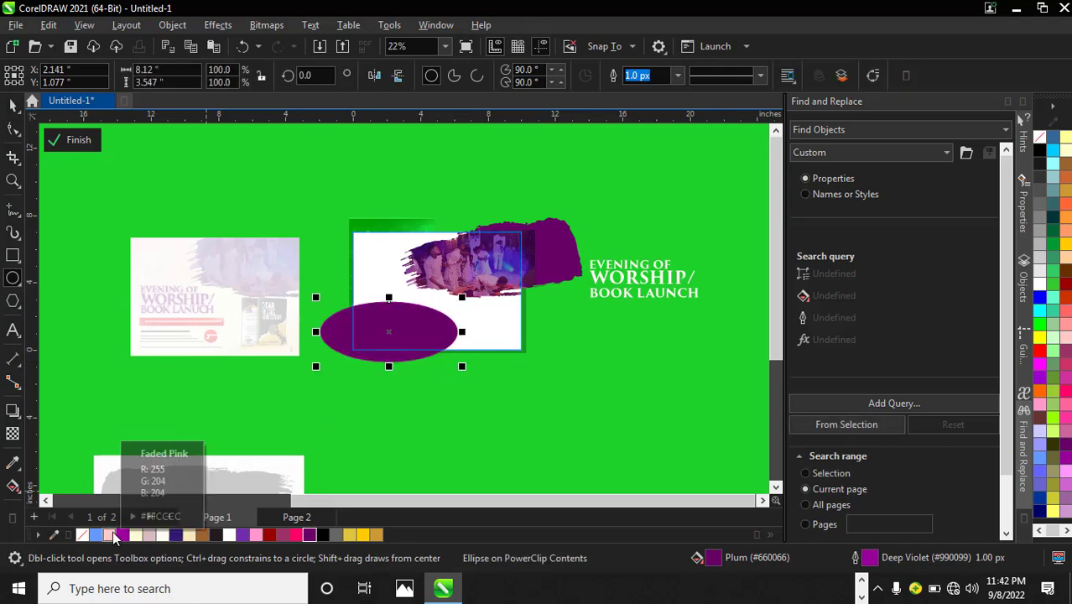
Fill the ellipse with white and remove its outline
click(1040, 283)
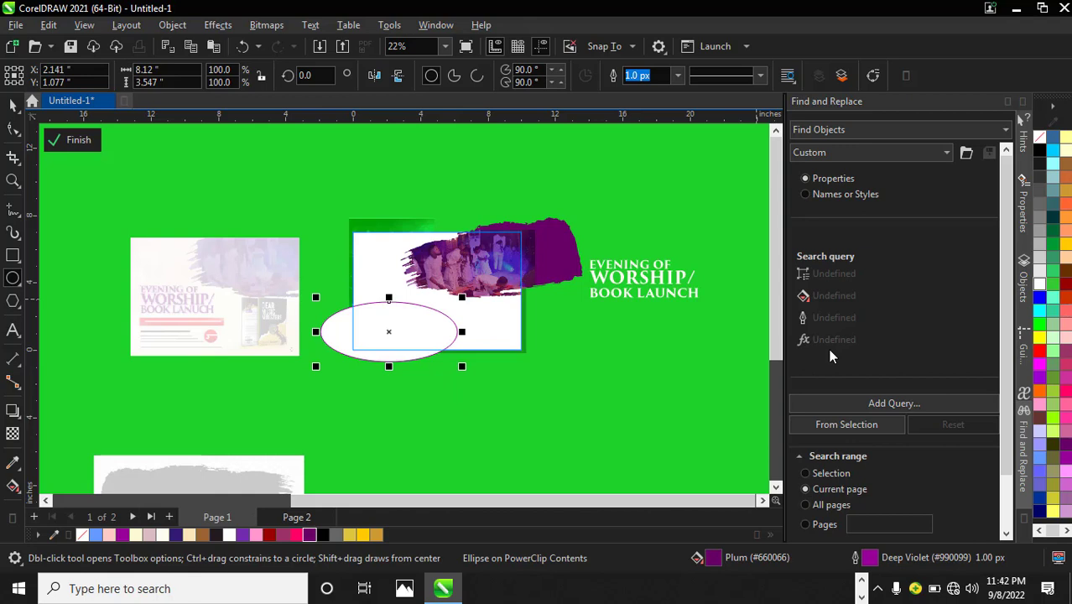
right_click(83, 536)
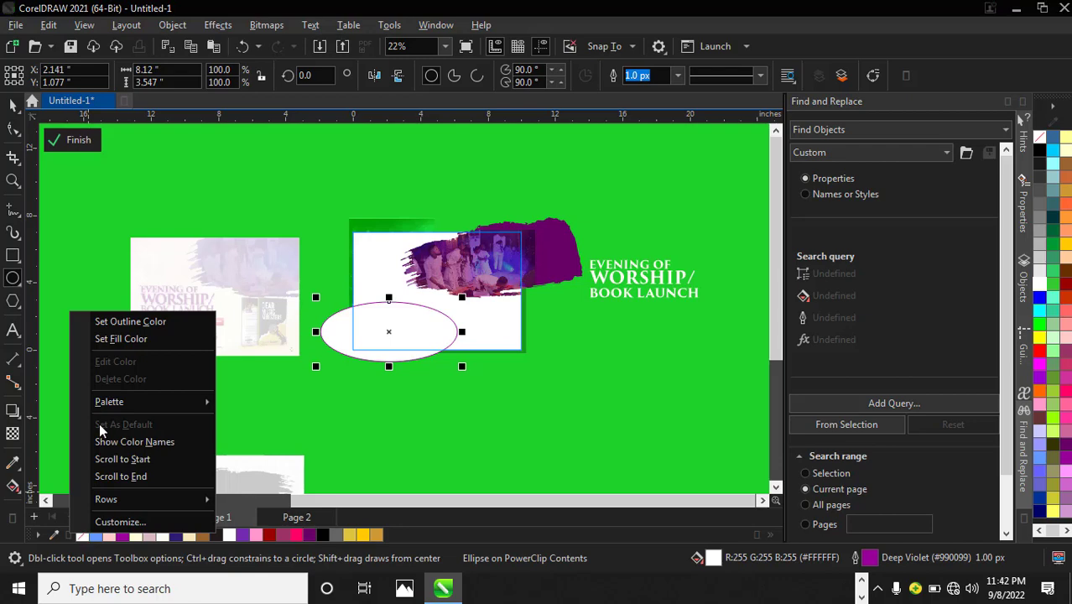
click(120, 326)
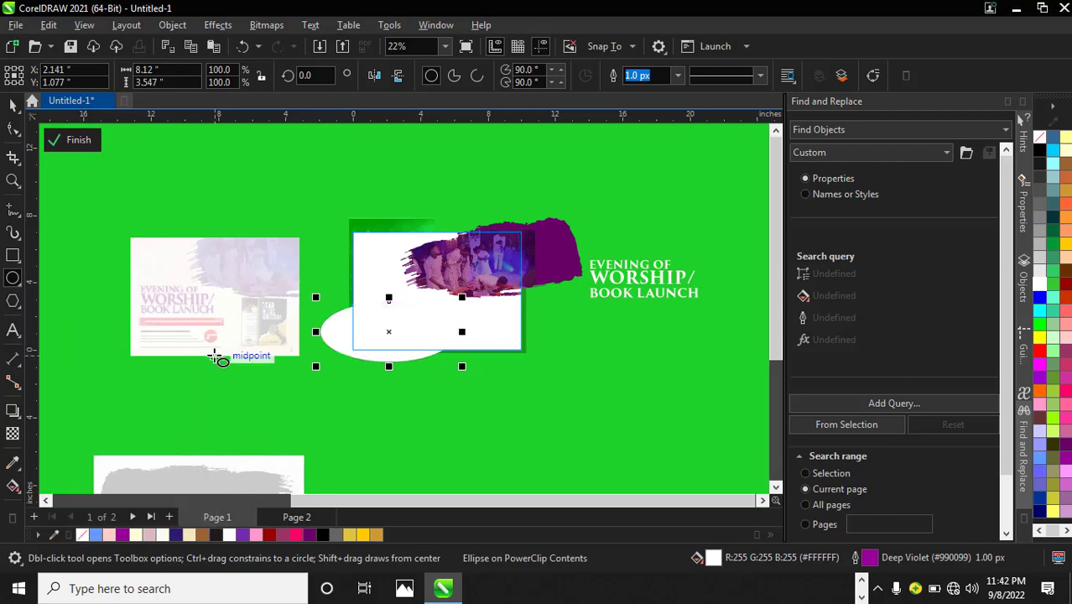
Apply a Gaussian Blur with a radius of 66.7 pixels to the white ellipse
click(218, 25)
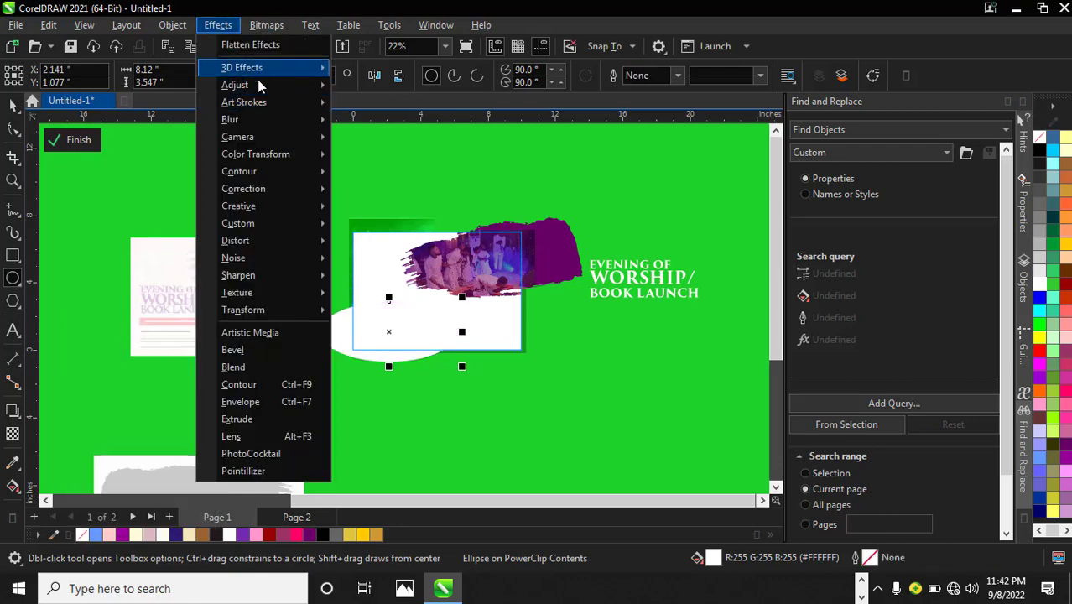
mouse_move(258, 79)
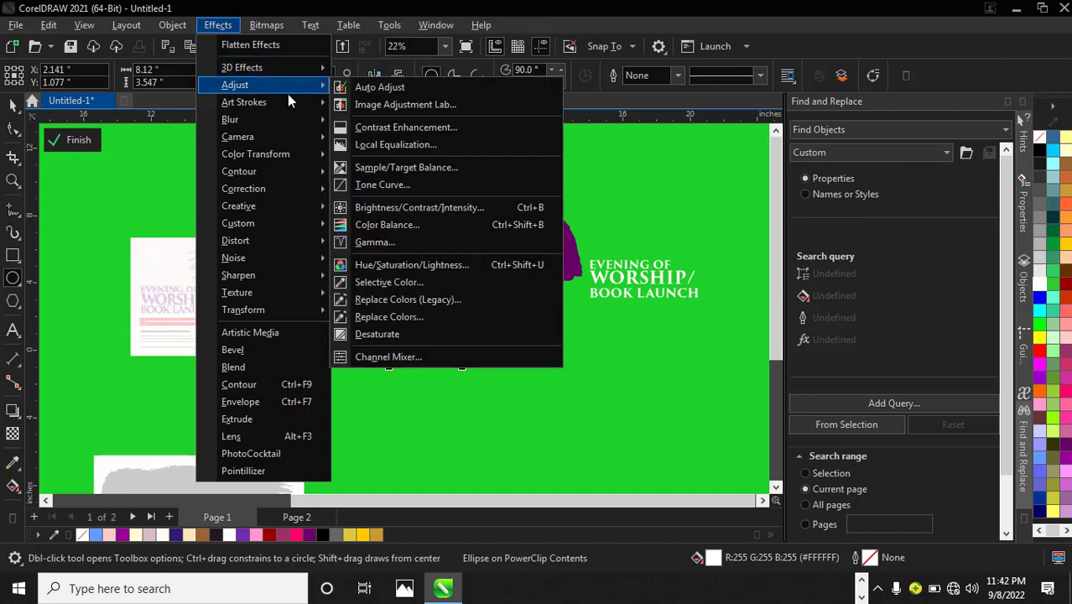
mouse_move(285, 120)
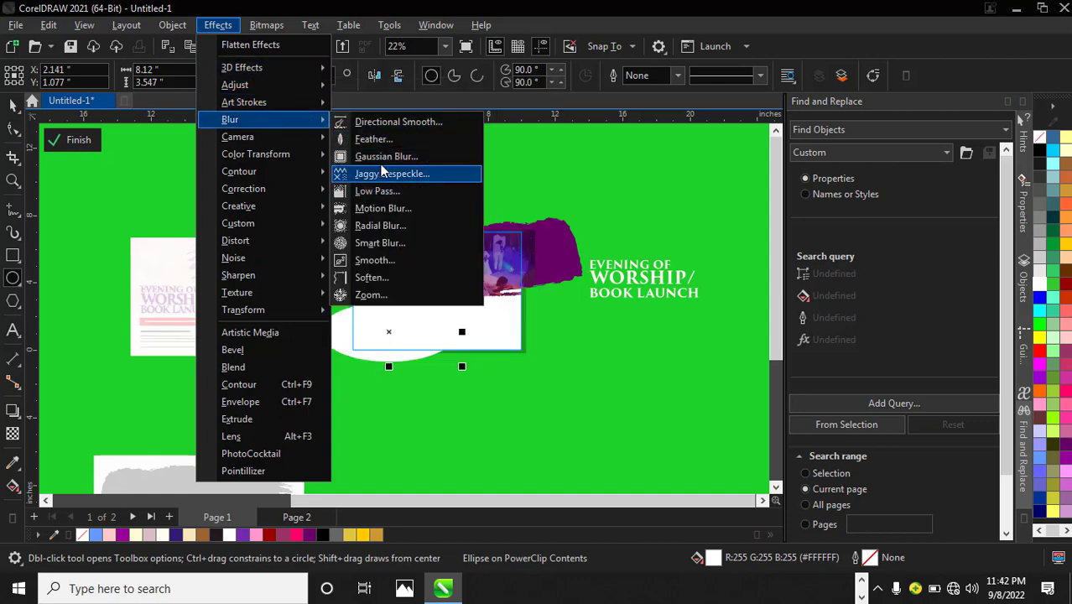
click(384, 156)
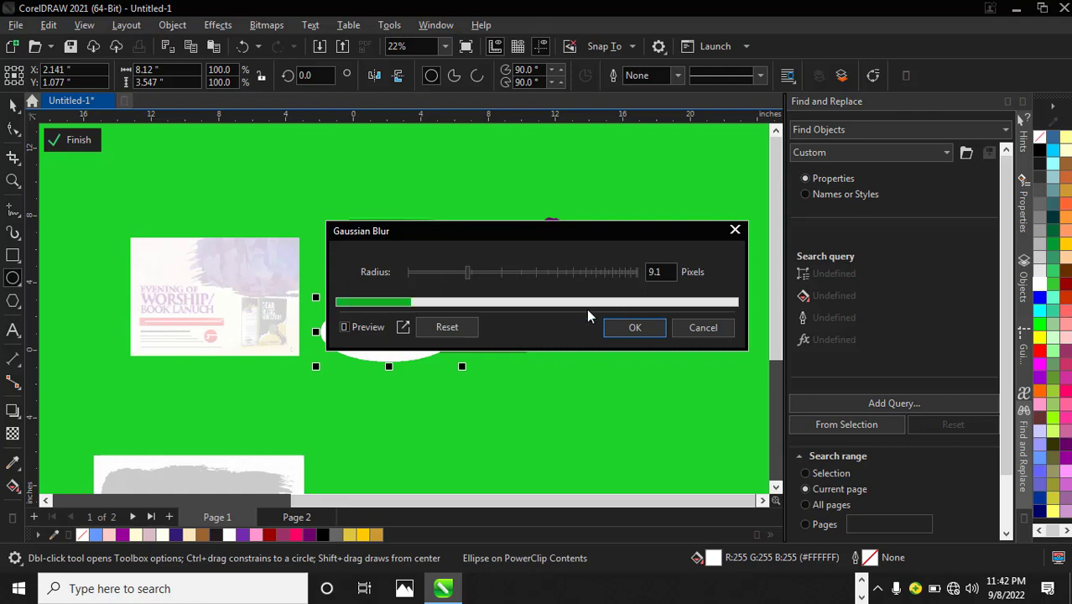
click(551, 273)
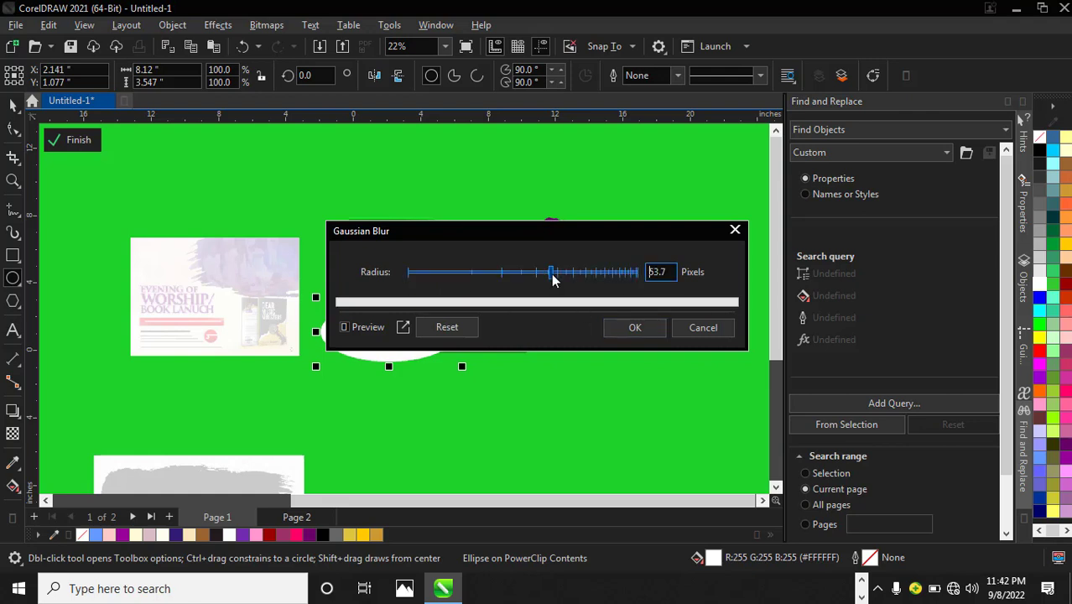
click(563, 271)
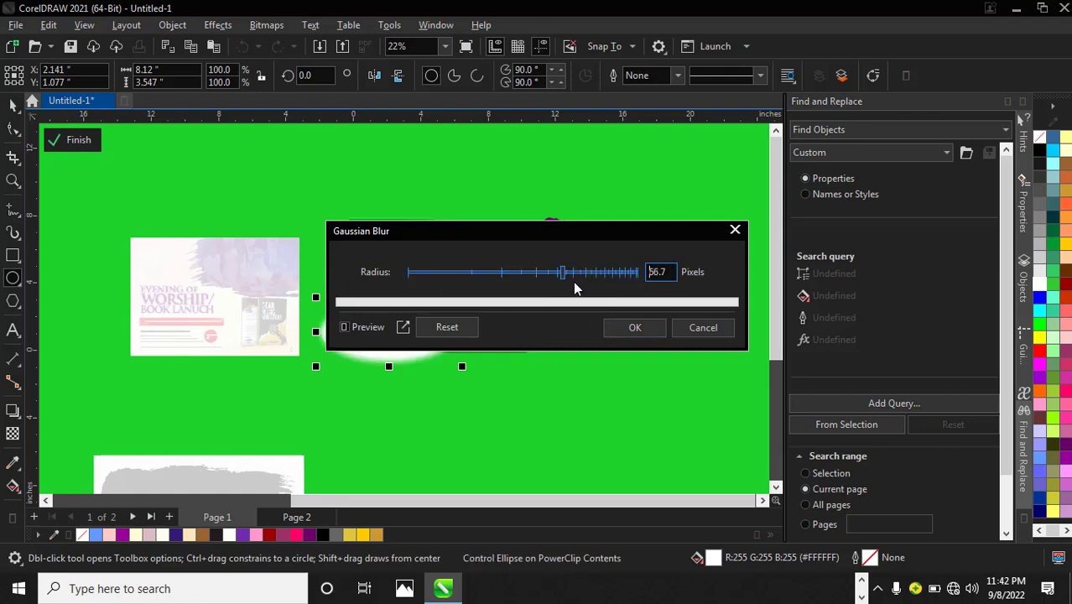
click(635, 328)
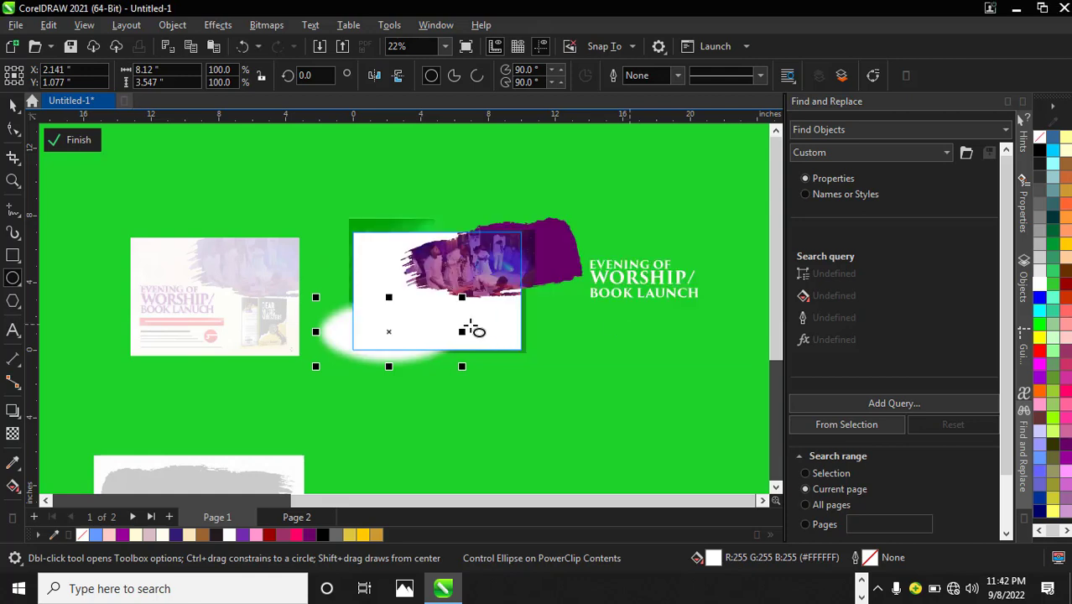
Move the blurred ellipse up and right onto the page's lower half and rotate it about 15 degrees counterclockwise
scroll(448, 317, up, 1)
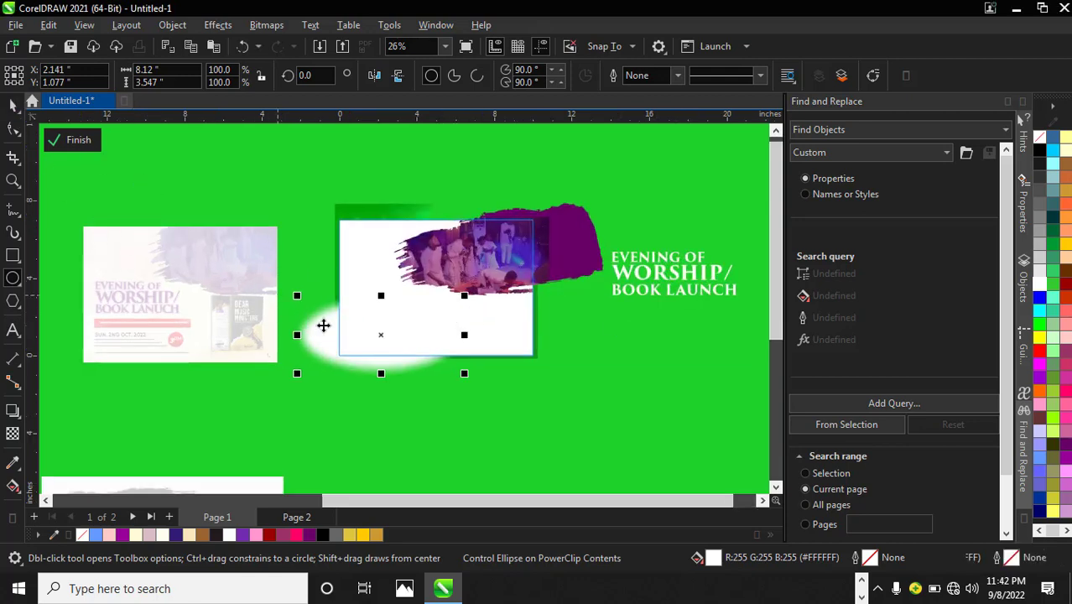
drag(367, 336, 407, 319)
click(407, 319)
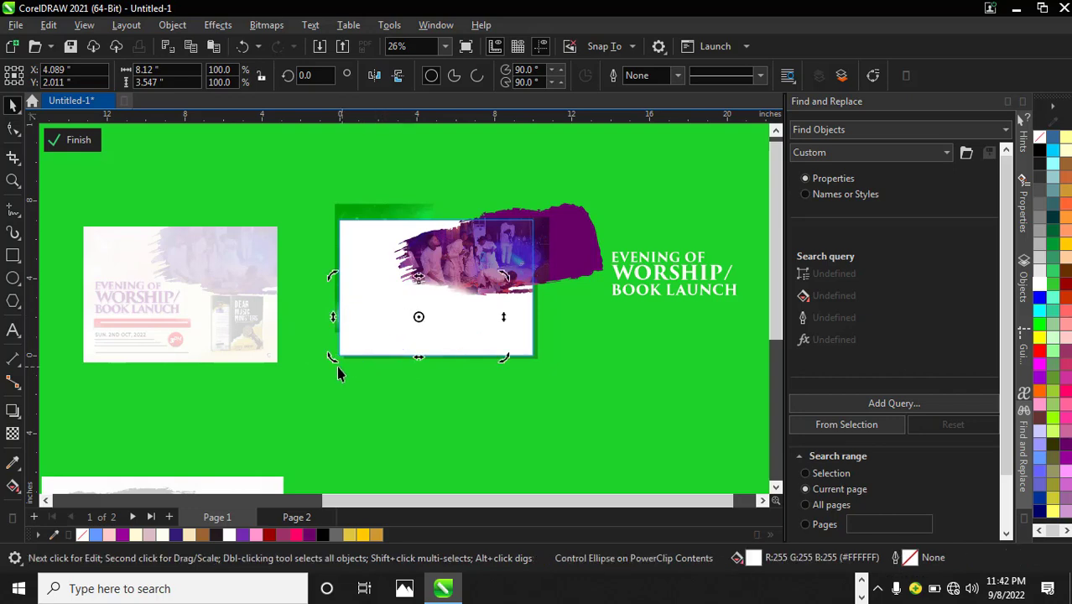
drag(328, 358, 369, 364)
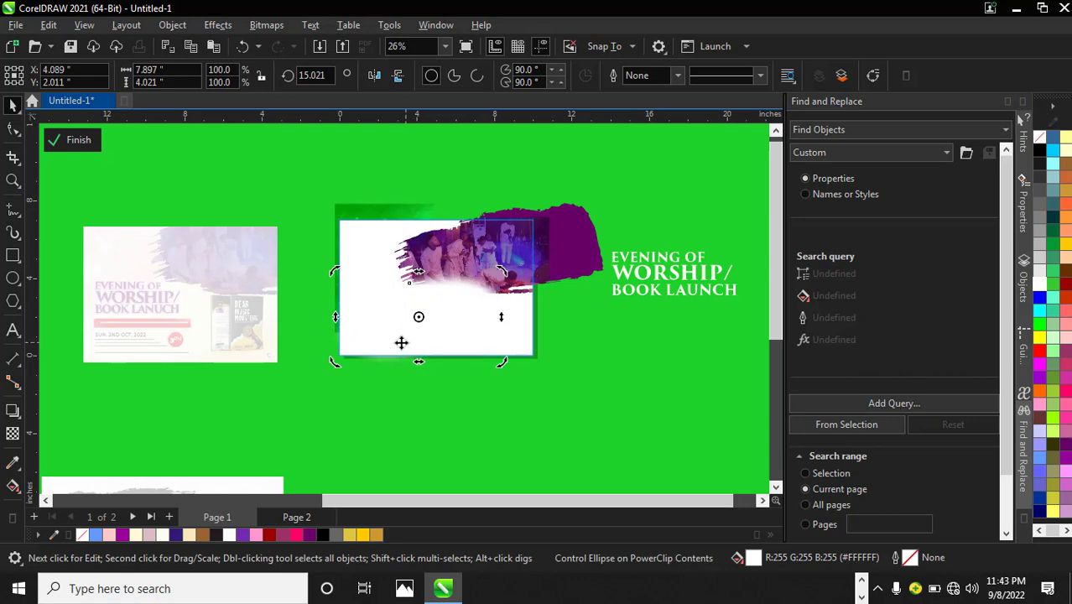
Enlarge the blurred ellipse to about 9.6 by 4.9 inches and place it behind the brush-stroke photo
click(382, 304)
click(382, 310)
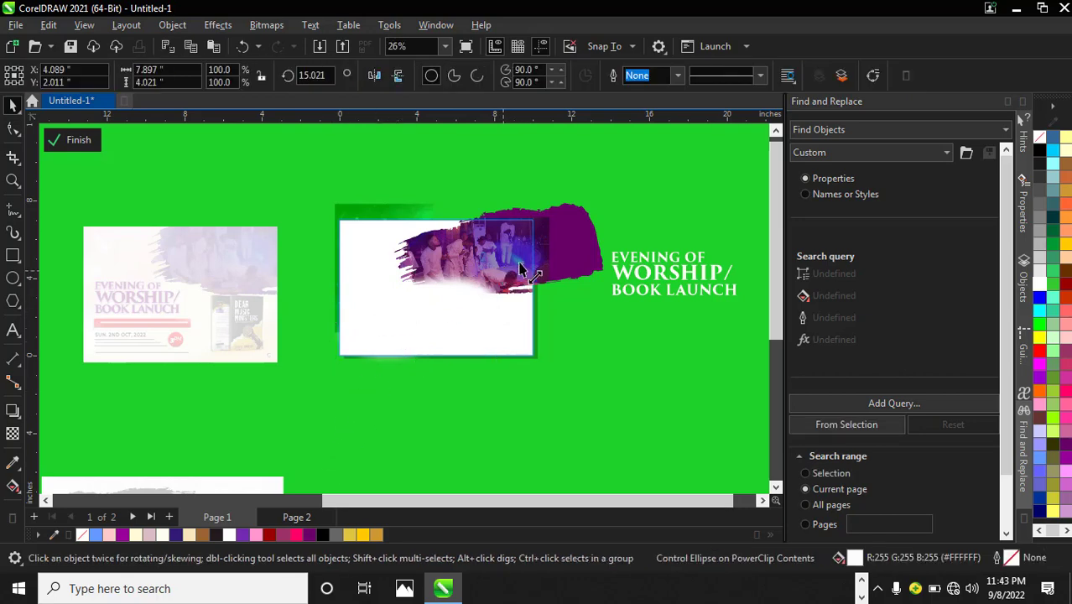
drag(500, 275, 357, 345)
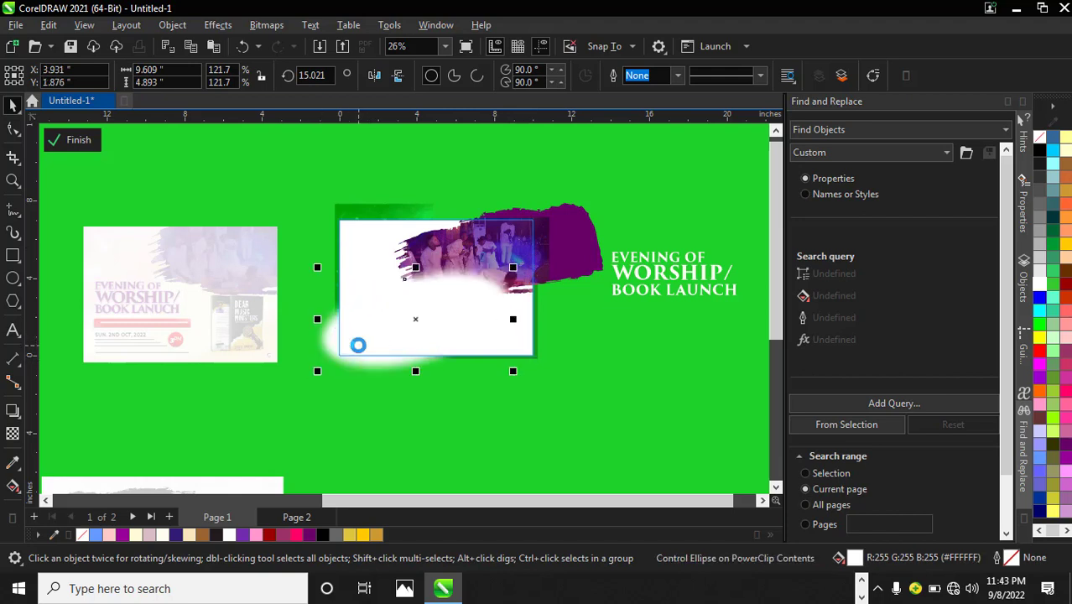
drag(317, 266, 305, 254)
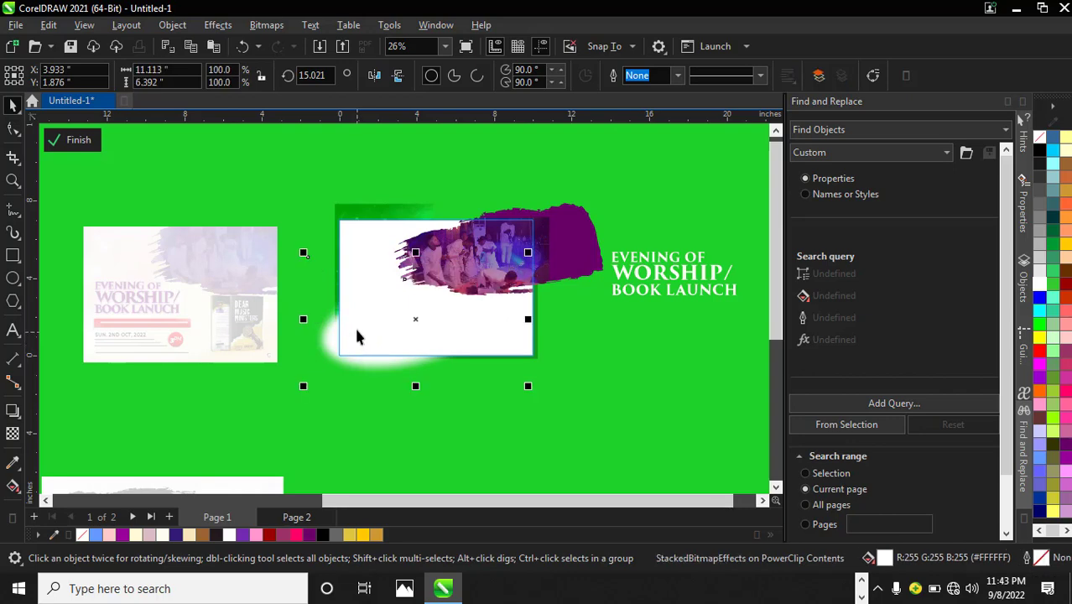
Draw a rectangle about 12.3 by 2.8 inches across the page's lower part, fill it with light beige (#F8E7BC) and remove its outline
click(13, 256)
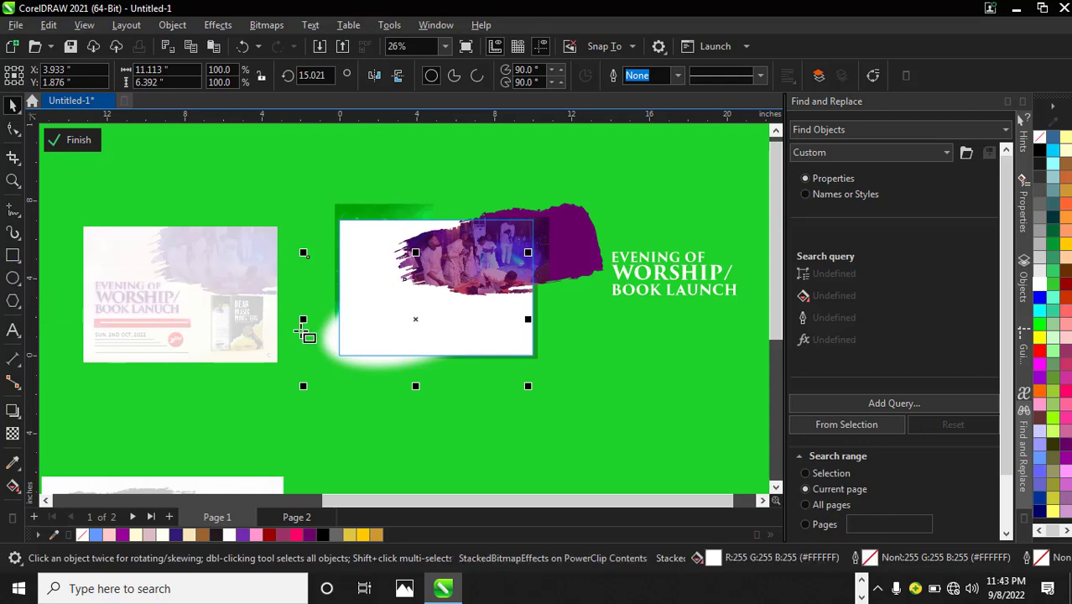
mouse_move(315, 307)
mouse_down()
mouse_move(395, 349)
mouse_move(555, 363)
mouse_up()
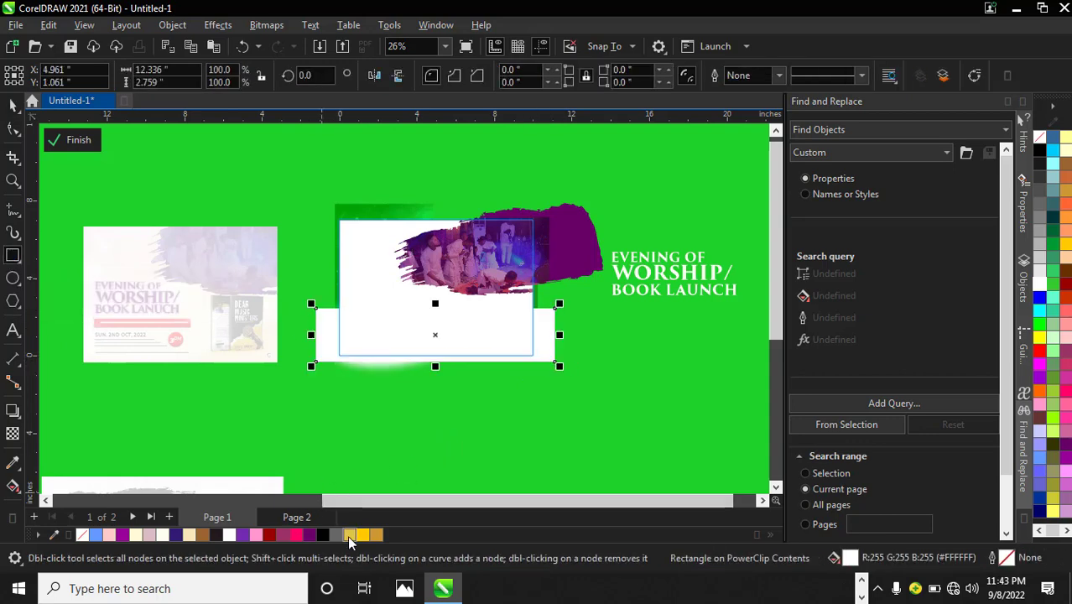
click(192, 535)
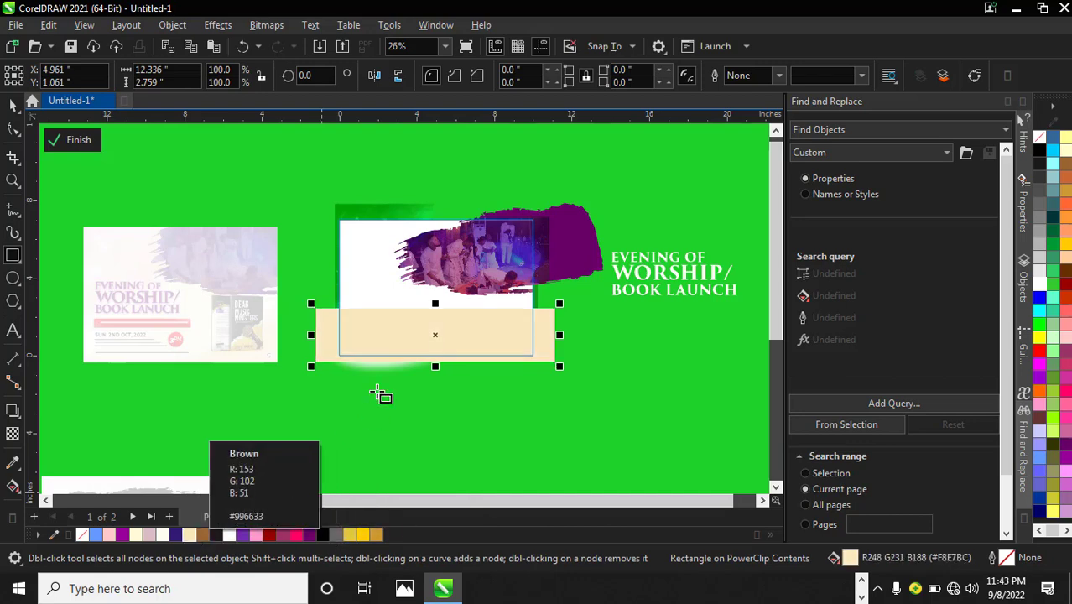
right_click(85, 535)
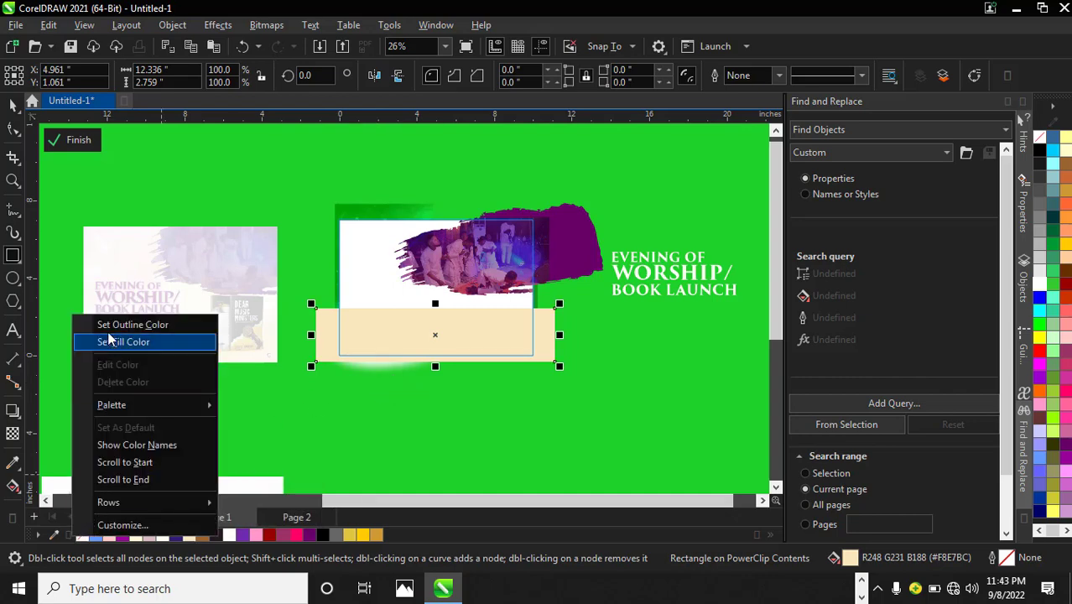
click(147, 322)
scroll(379, 340, up, 3)
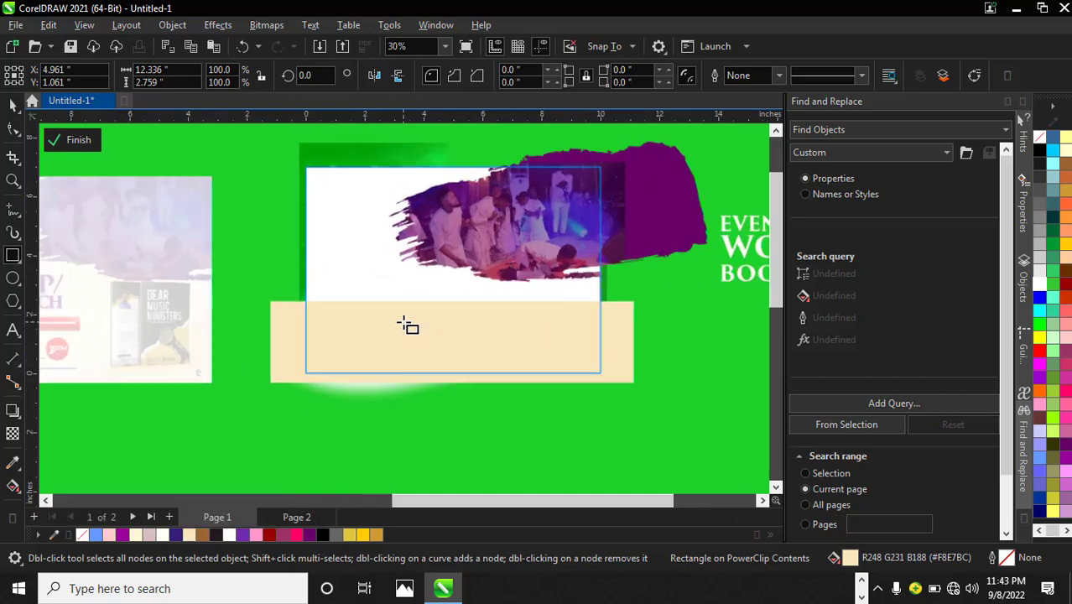
Apply a Gaussian Blur with a radius of 85.0 pixels to the beige rectangle
click(12, 106)
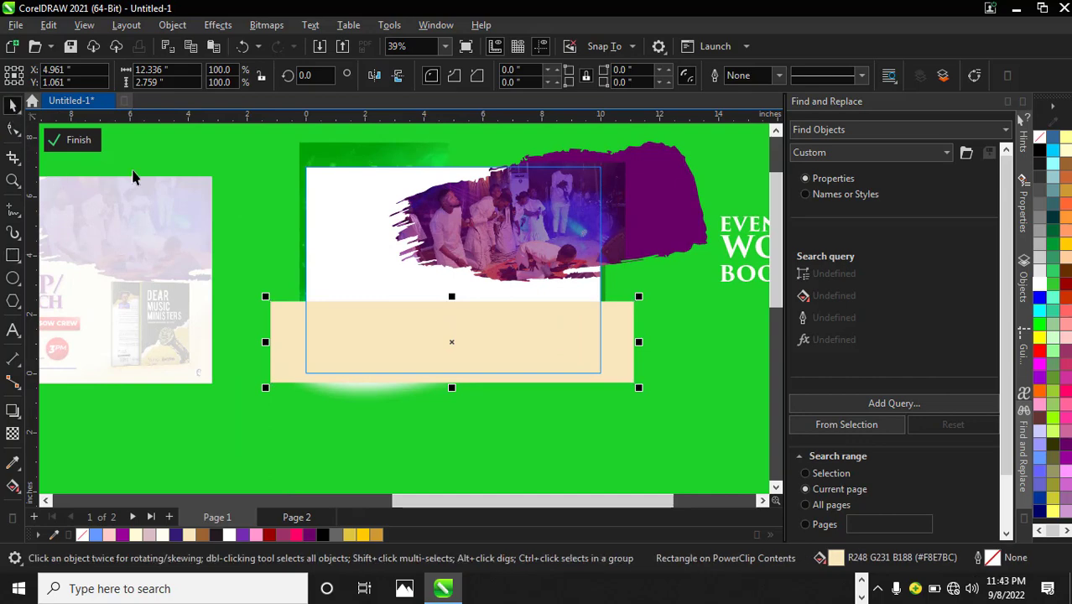
click(261, 25)
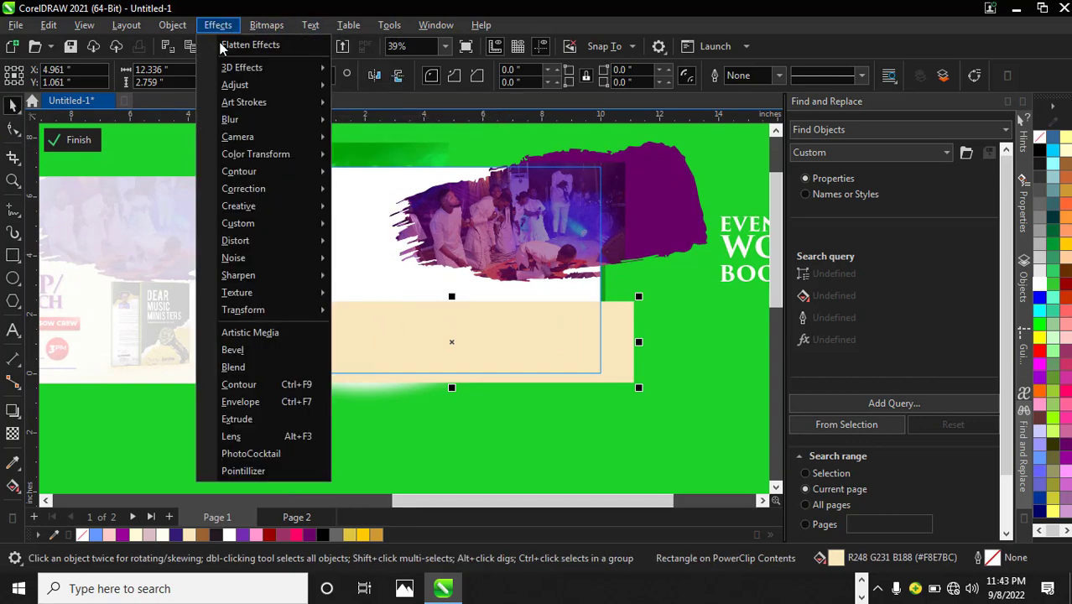
mouse_move(277, 119)
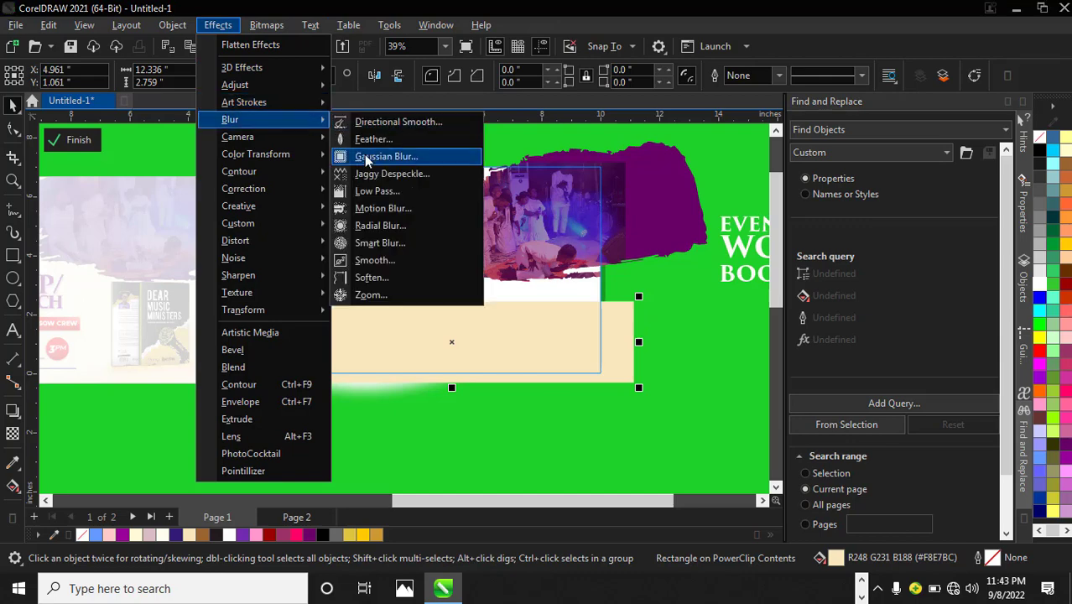
click(382, 157)
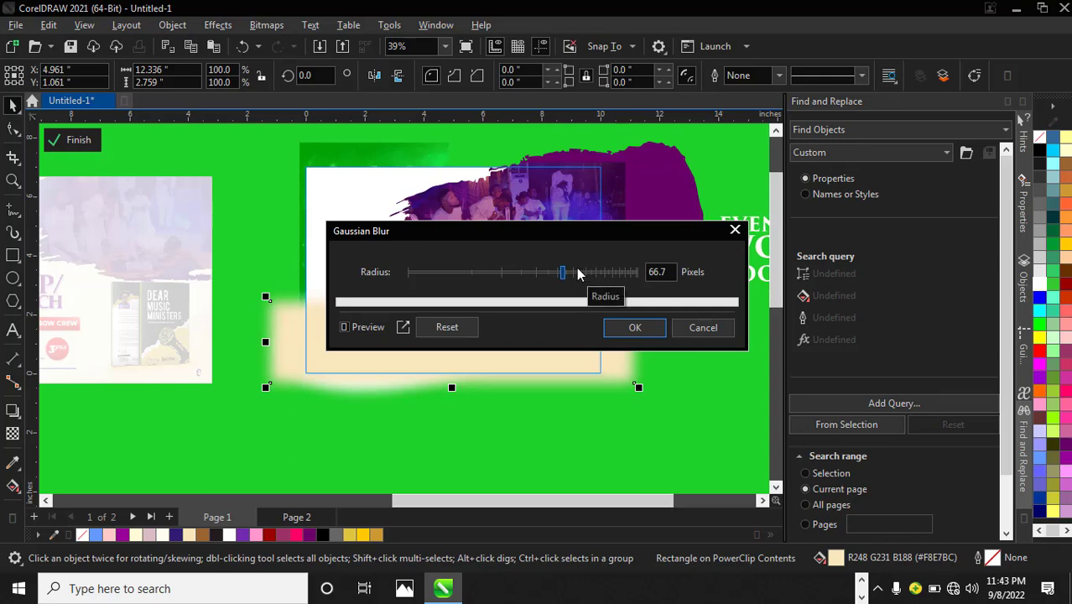
drag(577, 274, 569, 273)
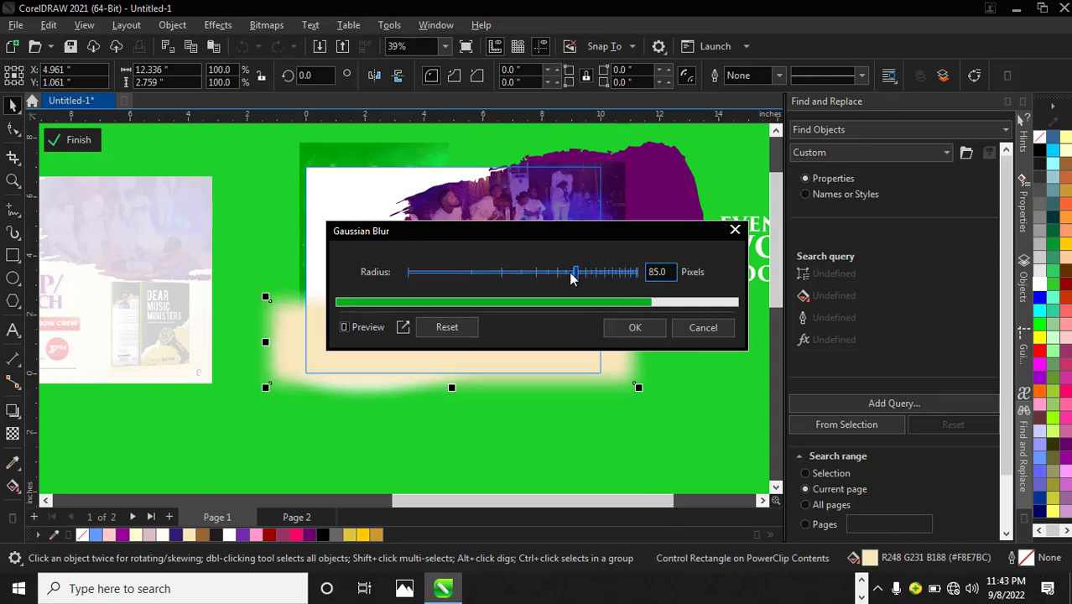
click(626, 327)
scroll(457, 302, down, 1)
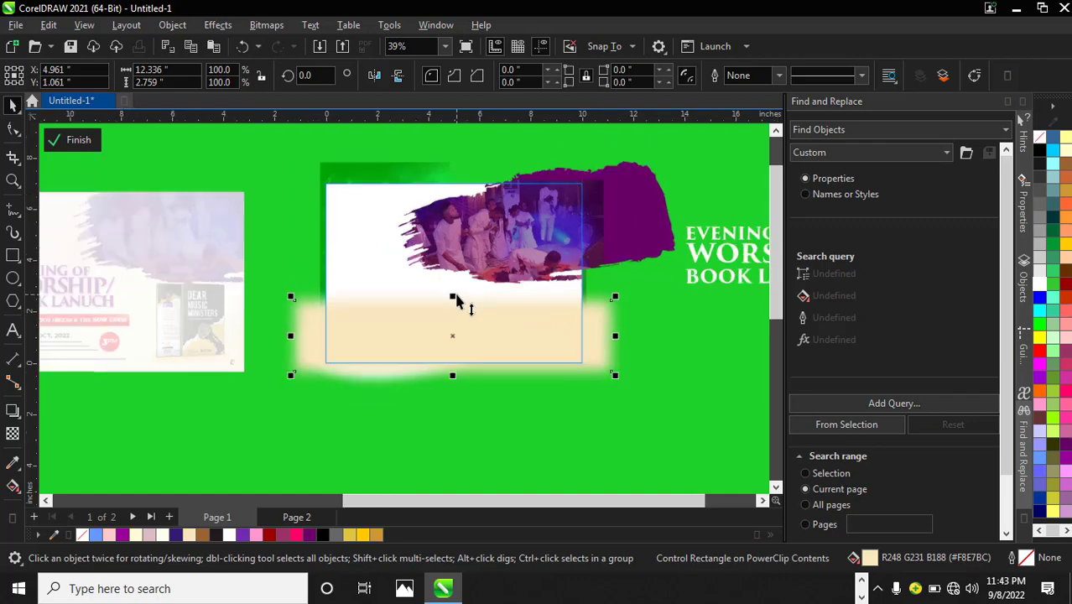
Move the blurred beige rectangle behind the white ellipse in the stacking order
scroll(457, 302, down, 1)
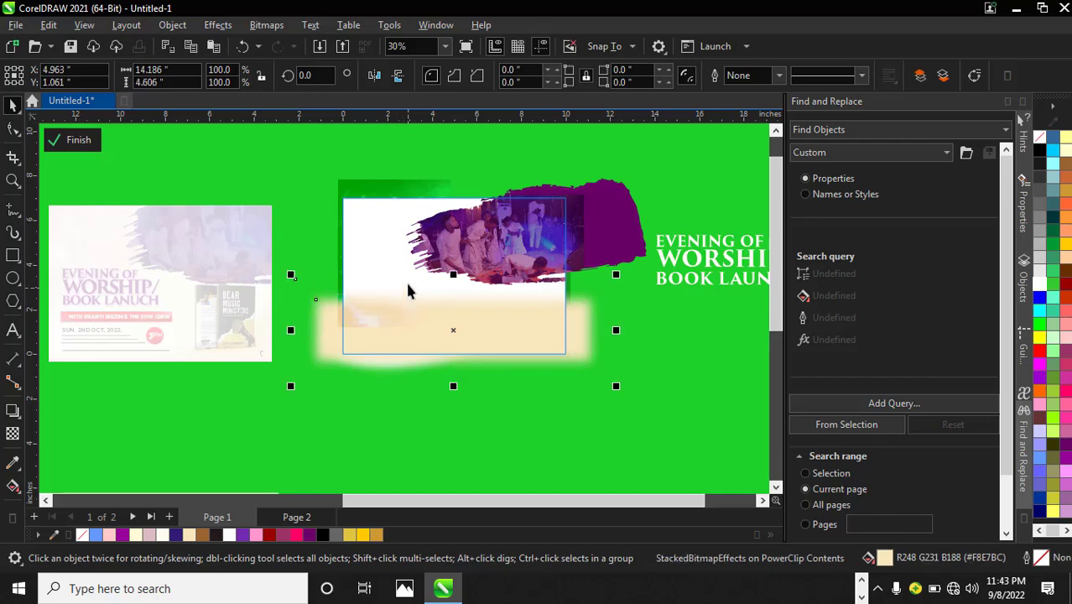
click(405, 278)
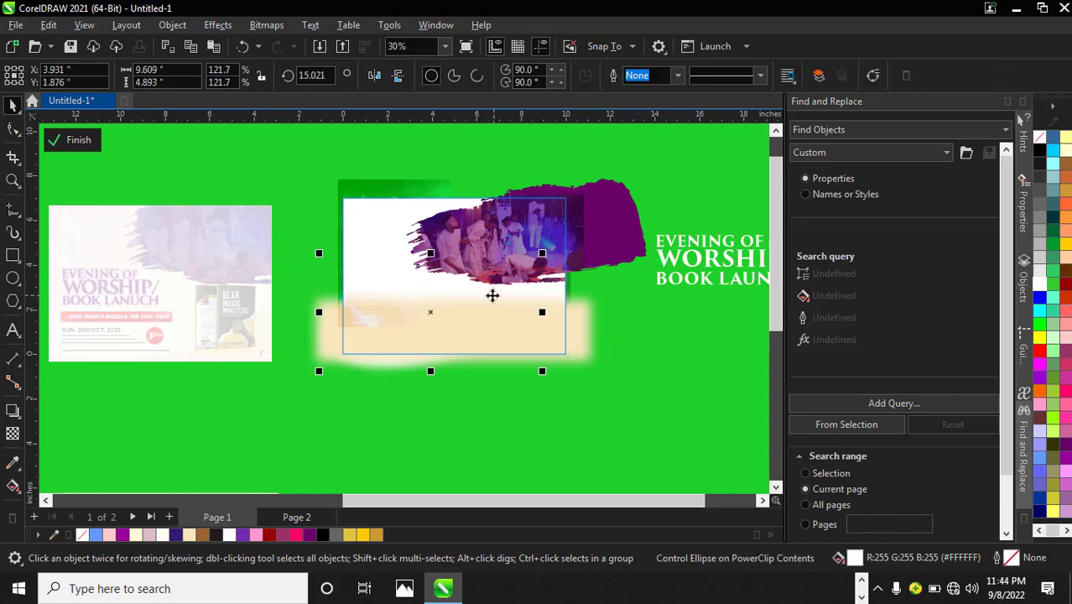
click(575, 343)
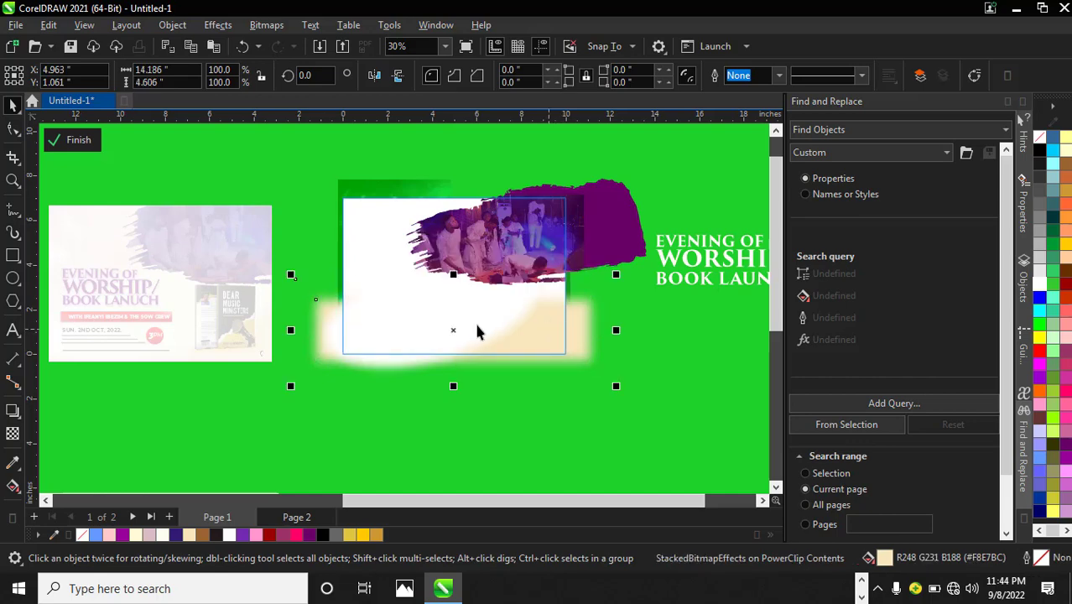
Narrow the blurred white ellipse to about 7.9 inches wide by pulling its left side inward
scroll(421, 297, up, 2)
click(406, 304)
scroll(407, 305, down, 3)
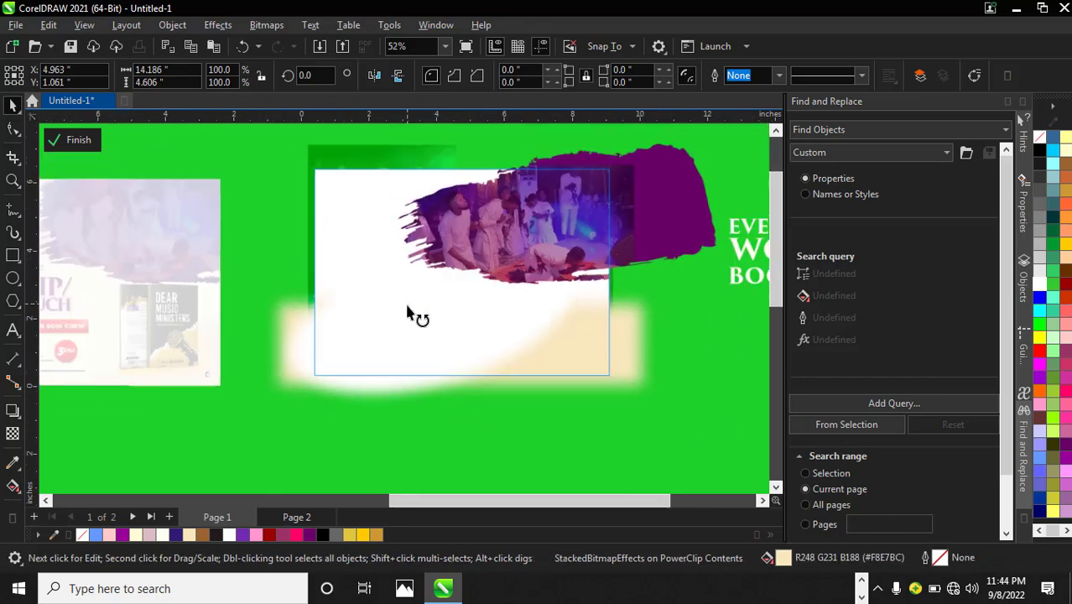
click(487, 316)
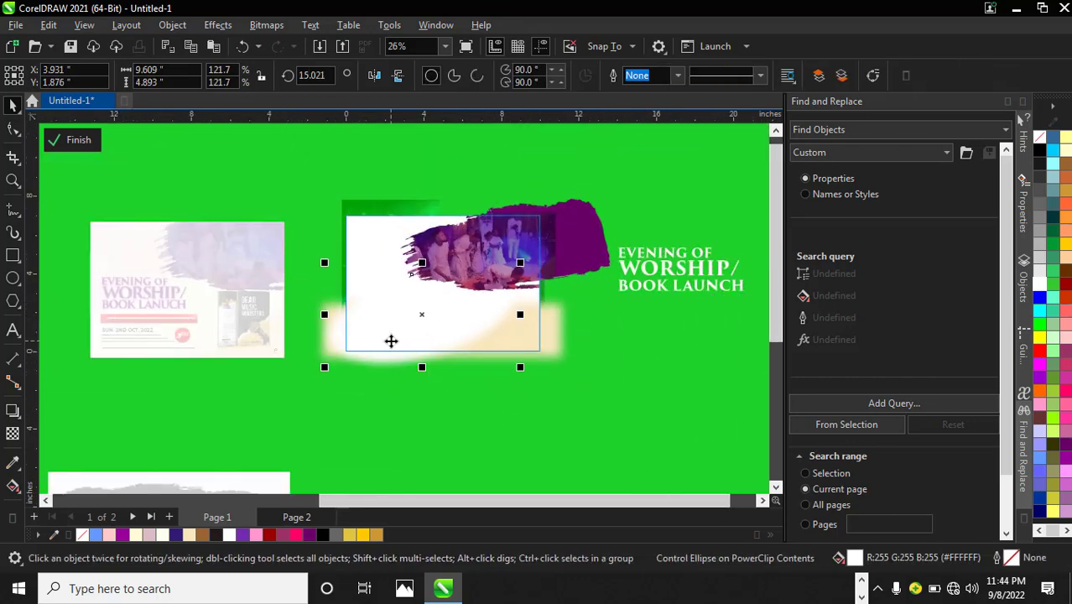
drag(324, 317, 359, 323)
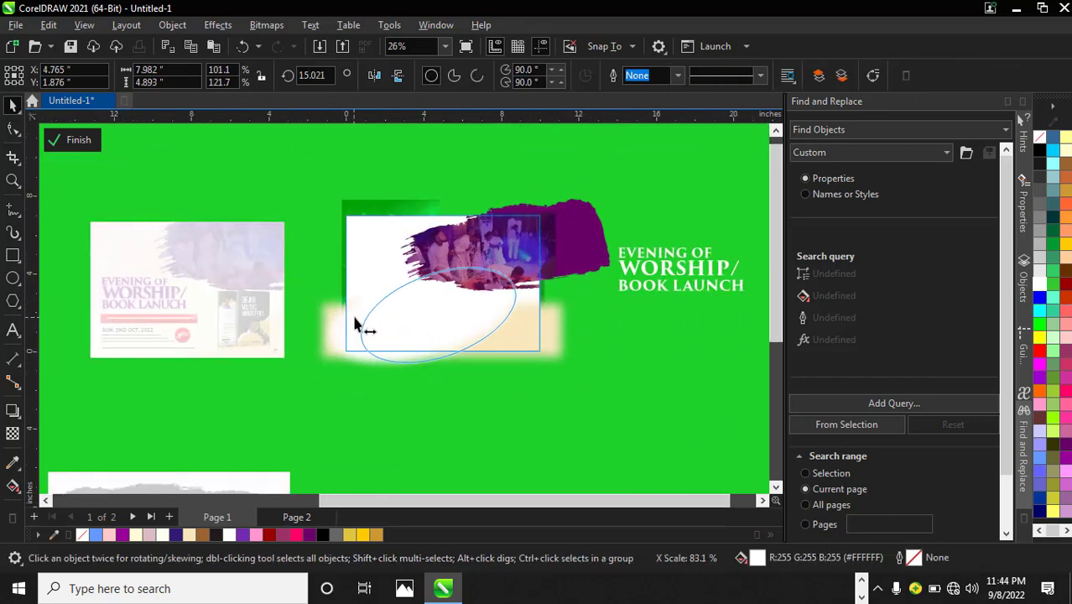
scroll(419, 309, up, 1)
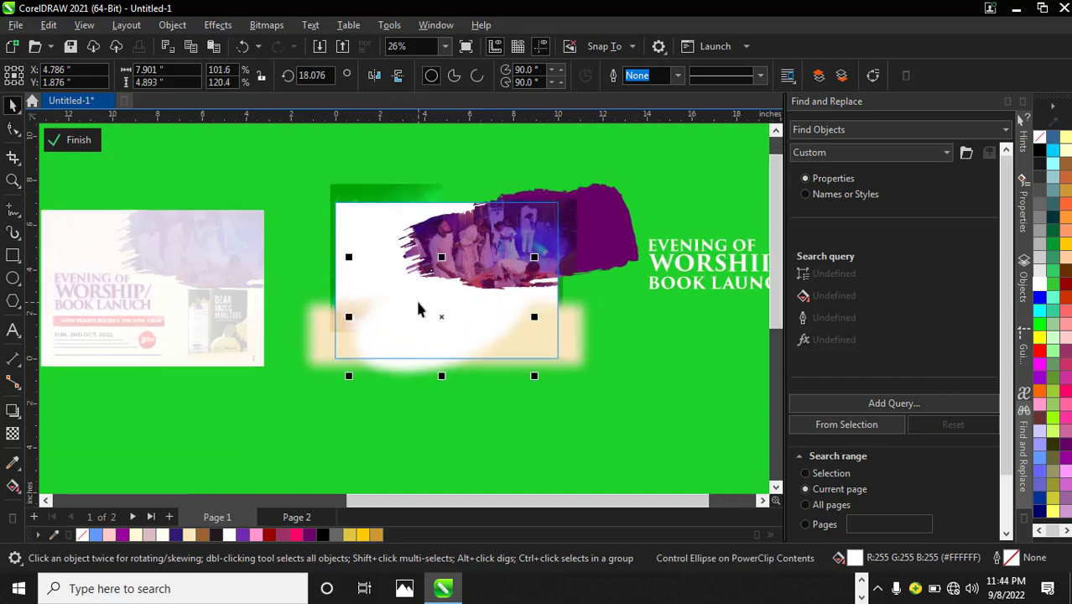
Enlarge the faded concert image to about 6.0 by 7.9 inches and move it over the page's left half
click(417, 309)
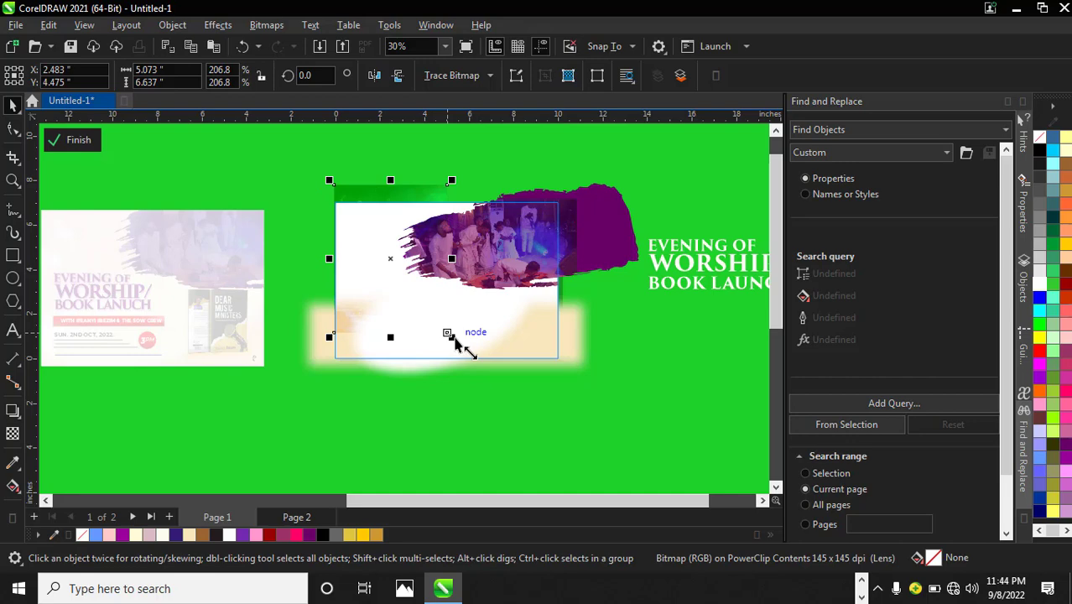
drag(453, 340, 479, 361)
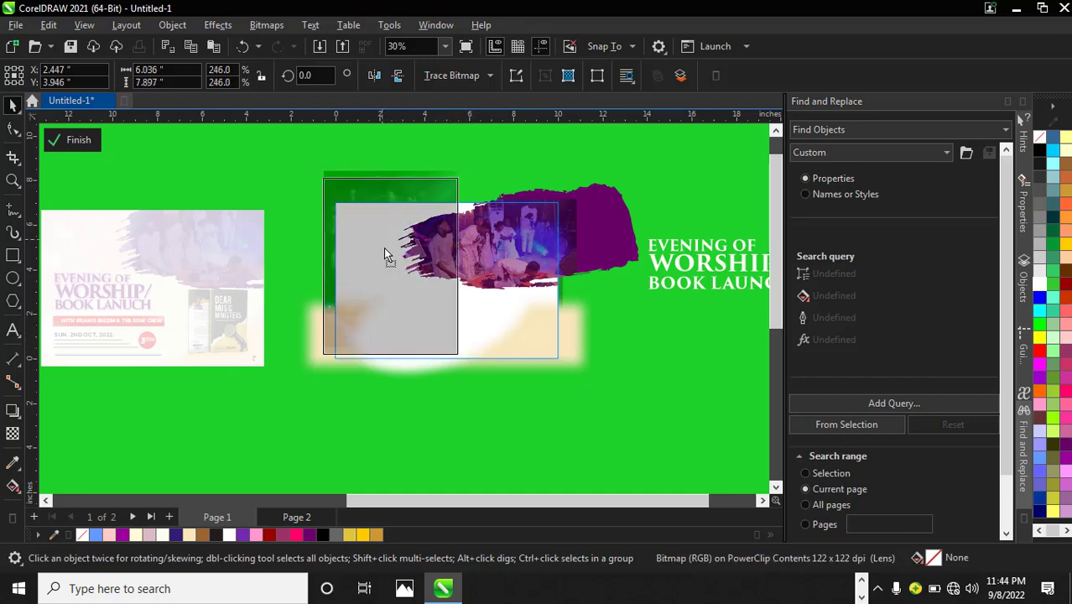
drag(386, 252, 392, 259)
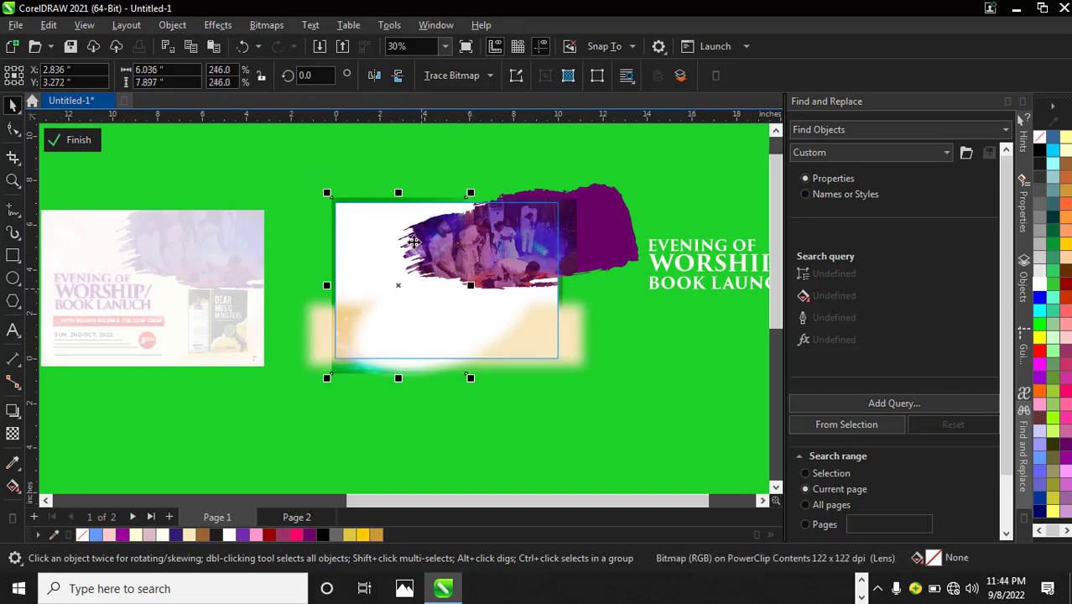
scroll(414, 242, up, 3)
scroll(411, 239, down, 3)
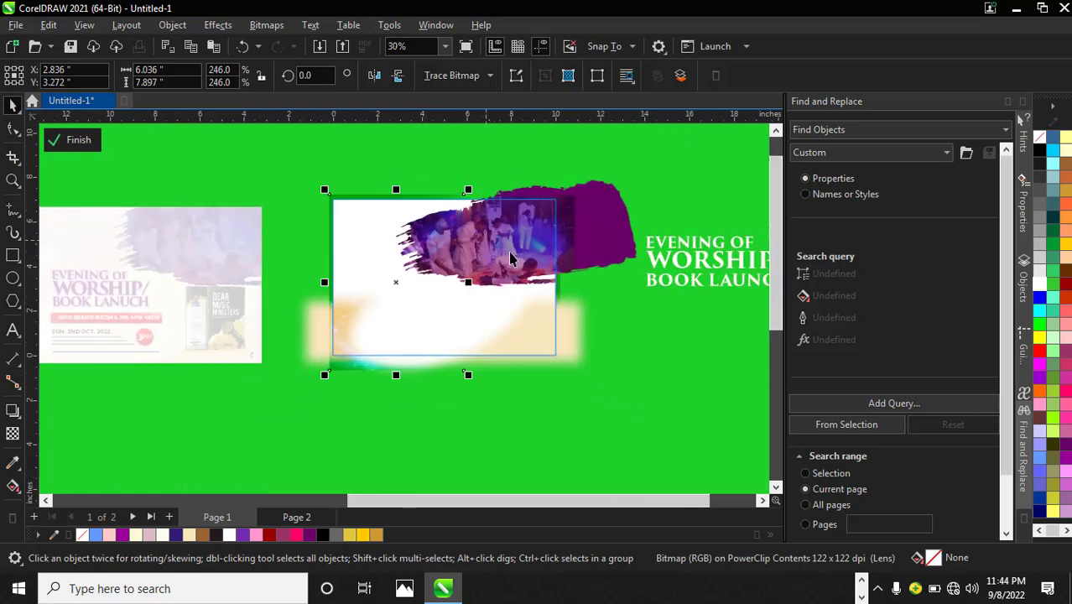
click(510, 257)
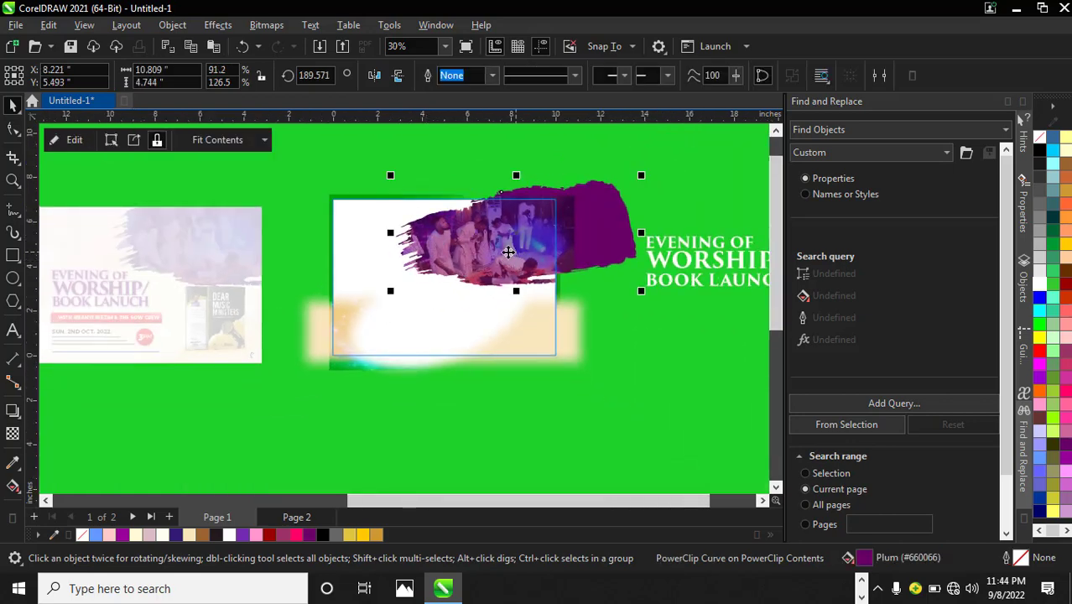
click(75, 141)
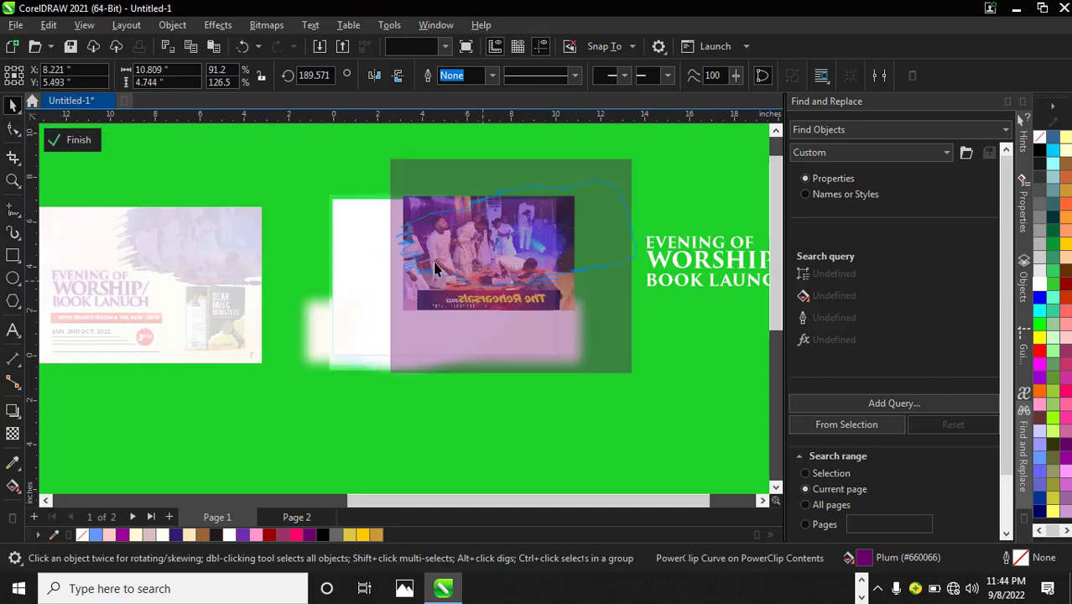
click(67, 141)
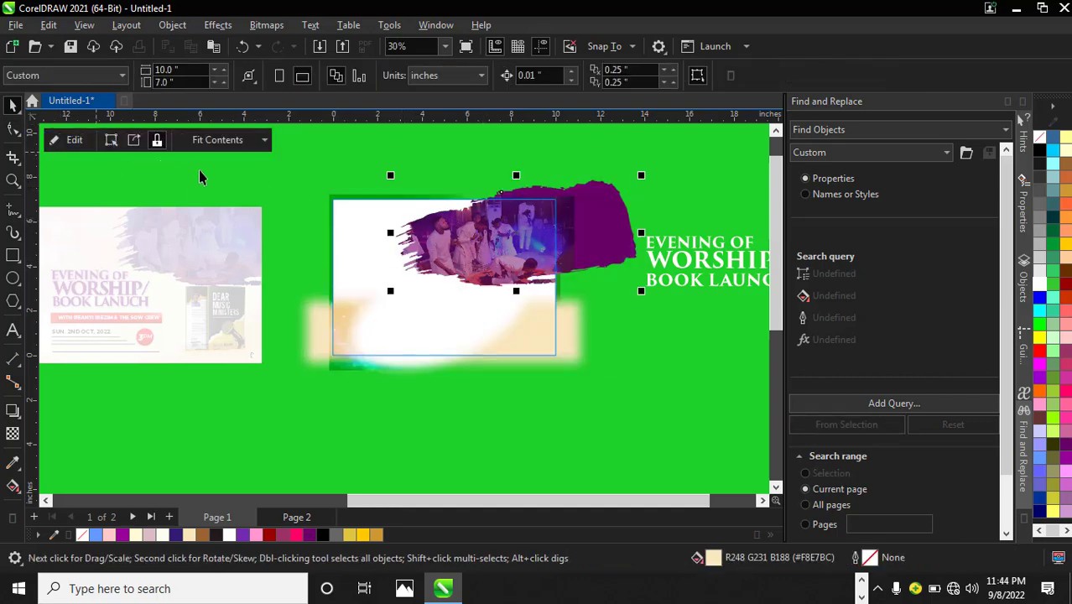
Finish editing the page rectangle's PowerClip contents
click(67, 140)
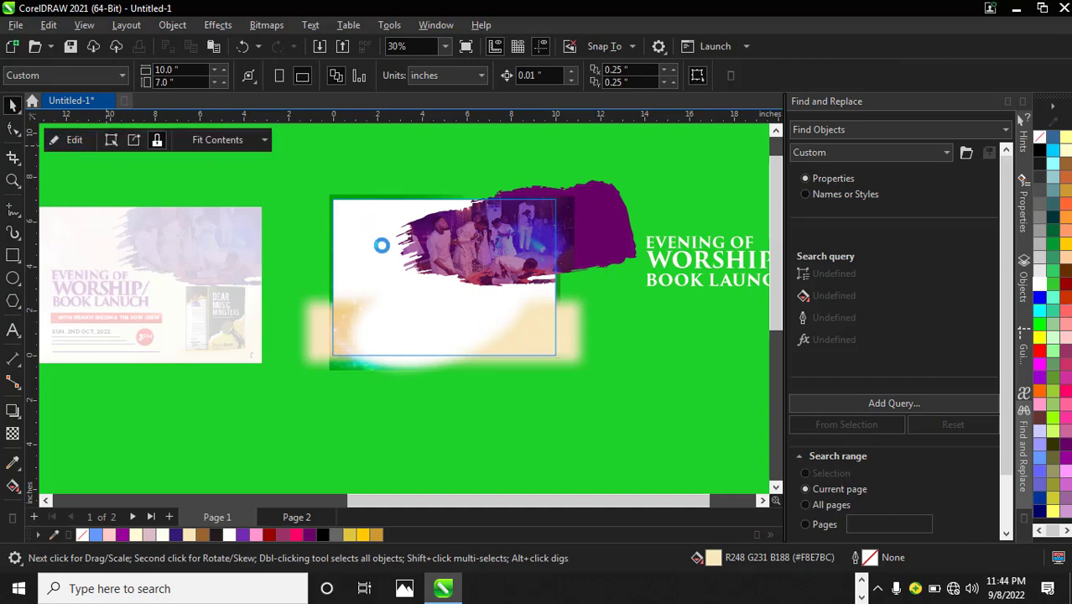
scroll(379, 260, down, 2)
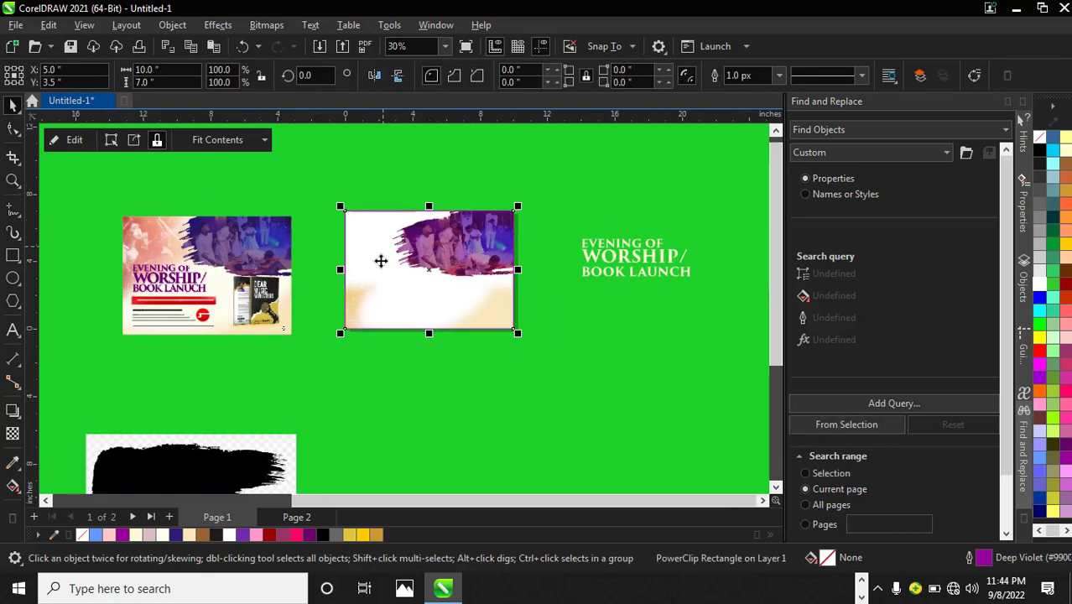
scroll(380, 262, up, 2)
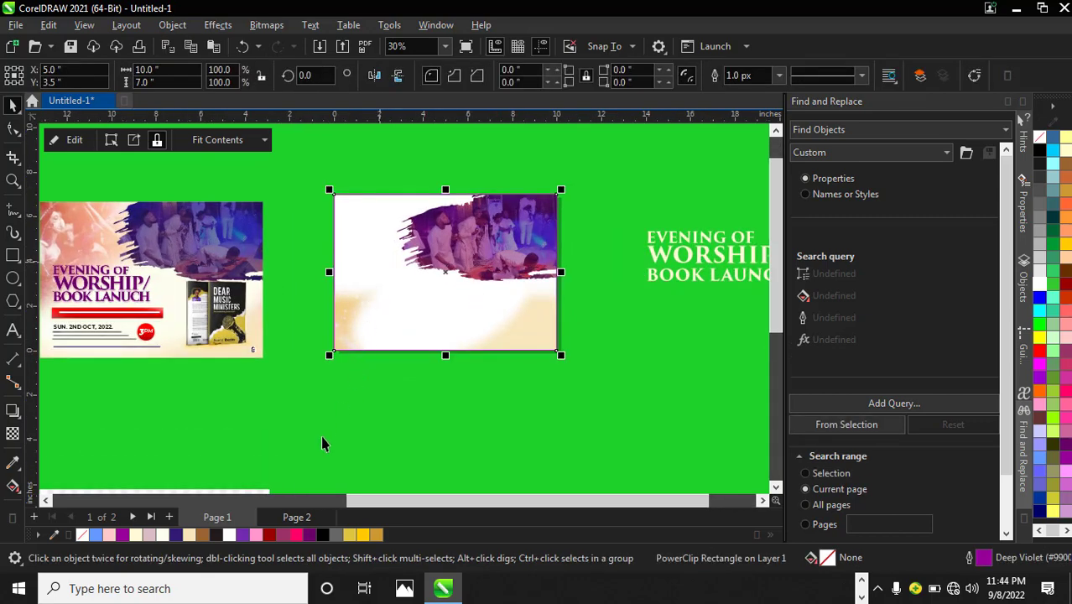
Try a pink (#FF99CC) fill on the PowerClip page rectangle
click(256, 536)
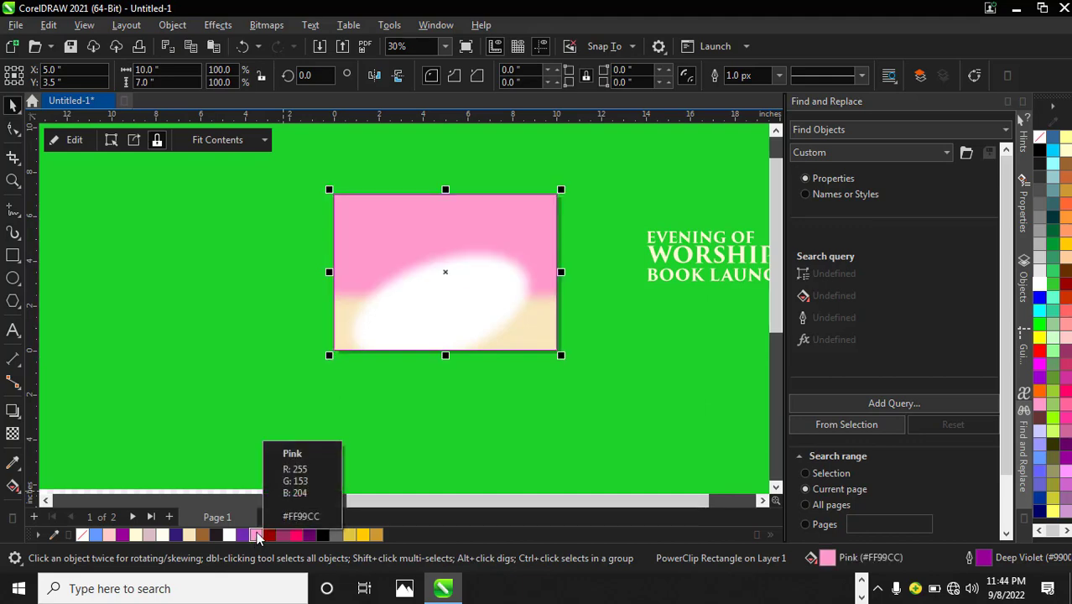
scroll(370, 272, down, 1)
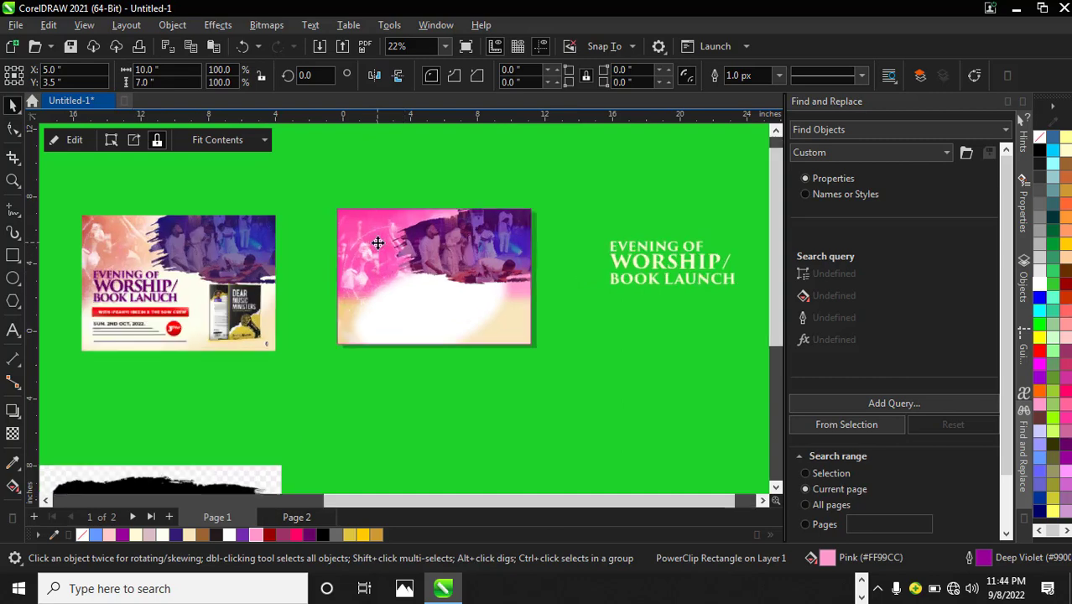
scroll(368, 260, up, 2)
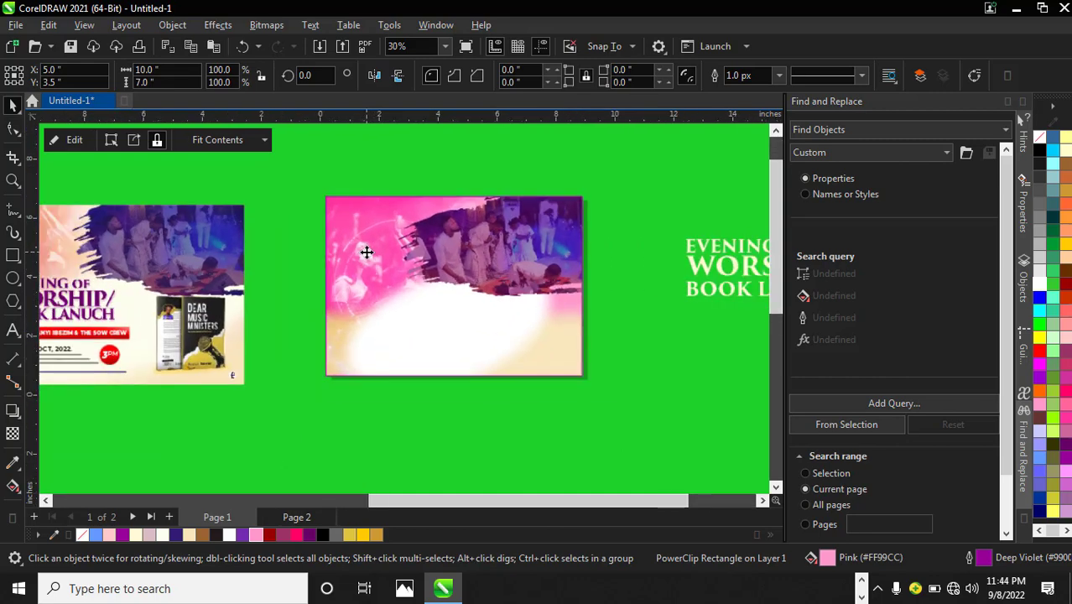
scroll(352, 260, down, 1)
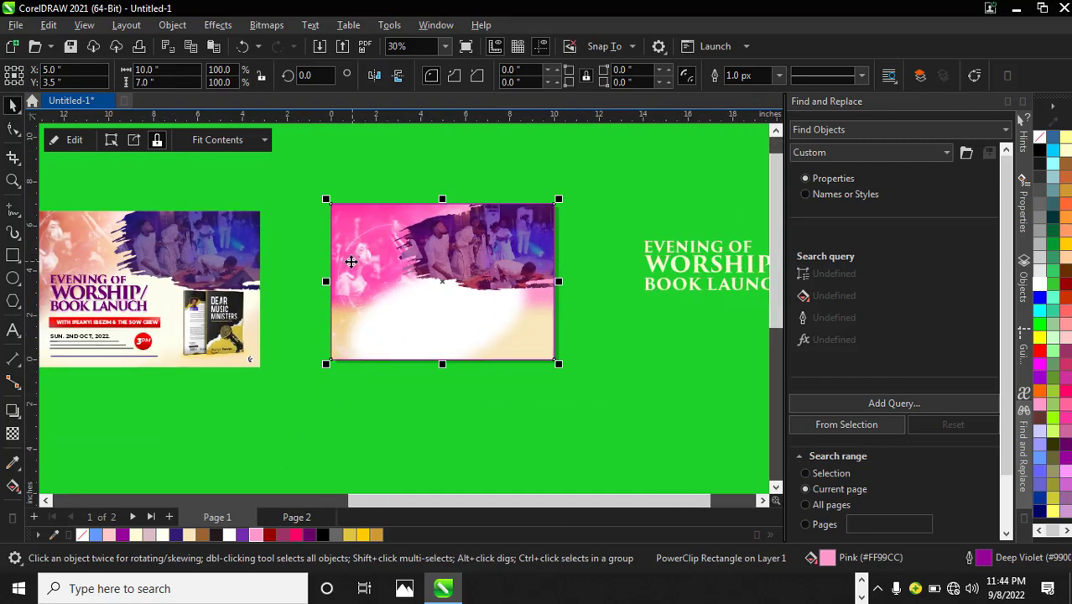
Fill the PowerClip page rectangle with white and replace that fill with pale cream (#FFFBD6)
click(231, 535)
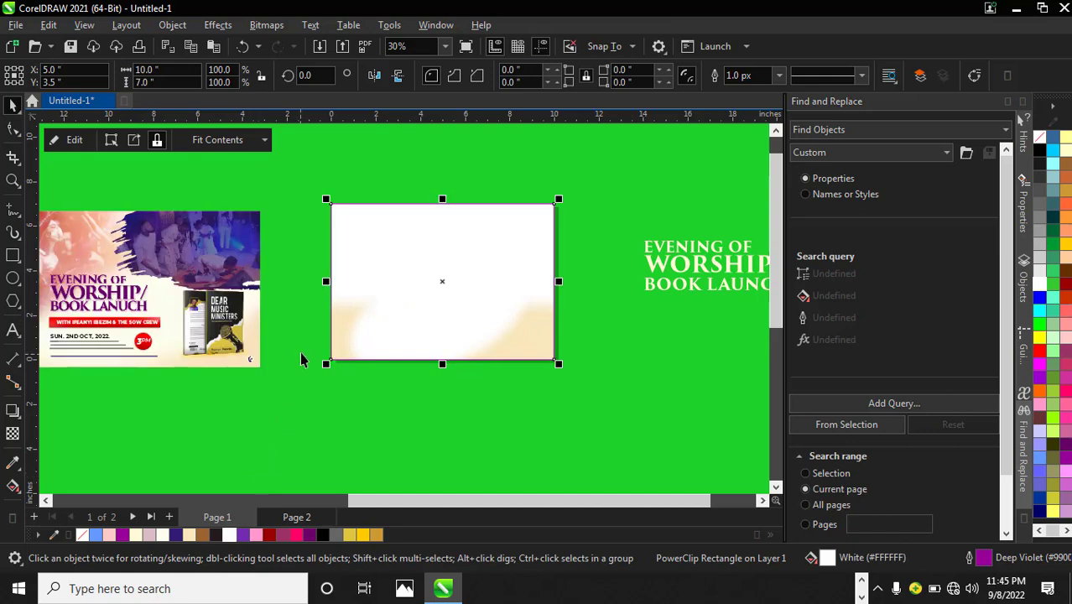
scroll(302, 359, down, 1)
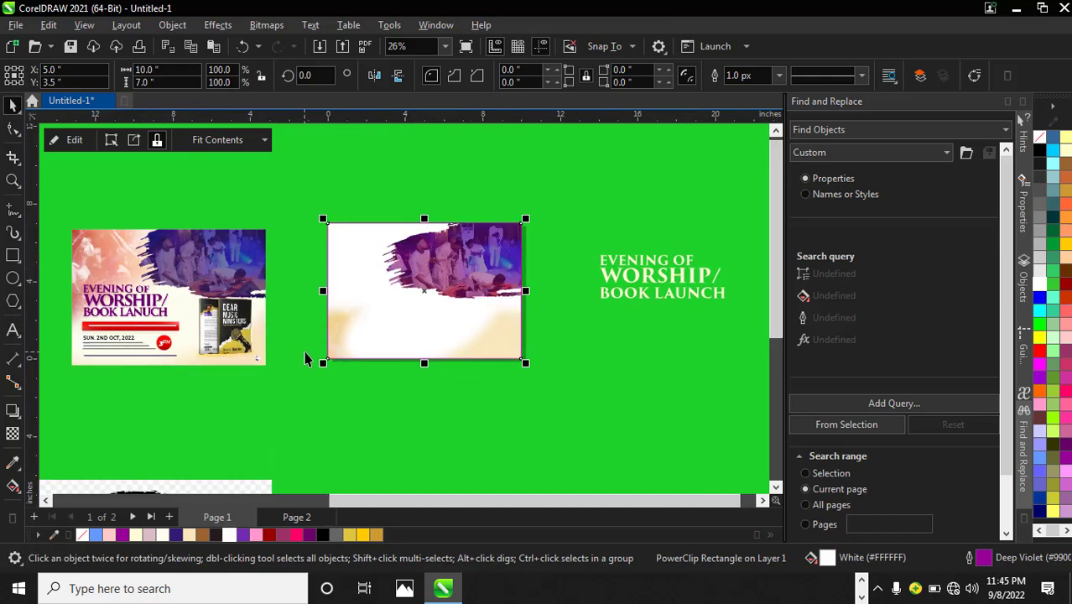
click(136, 533)
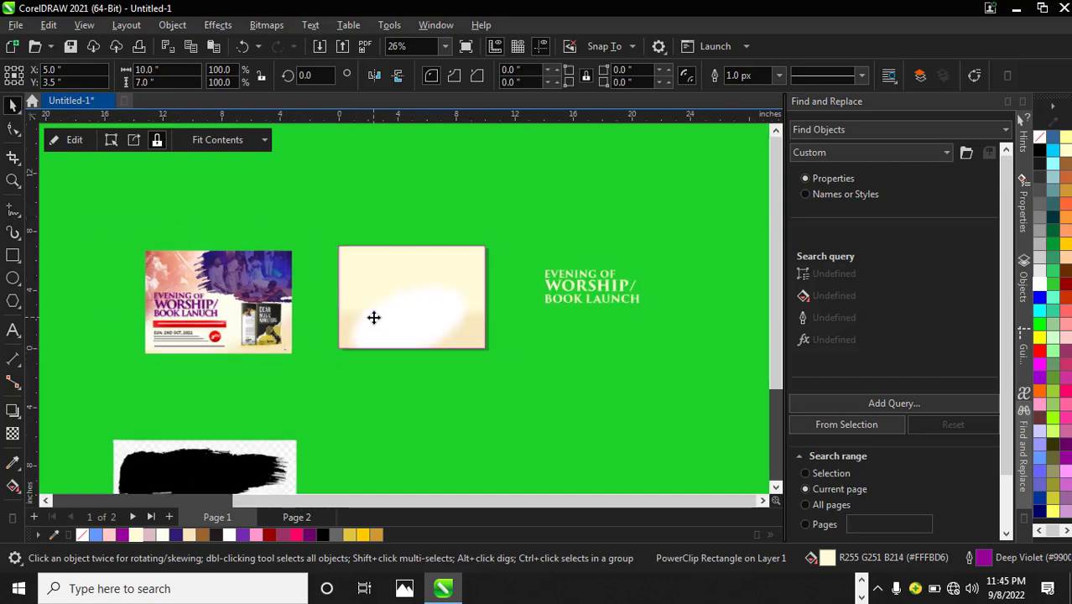
Change the PowerClip page rectangle's fill to dusty pink (#DBBCC4)
scroll(373, 317, up, 2)
scroll(362, 307, down, 1)
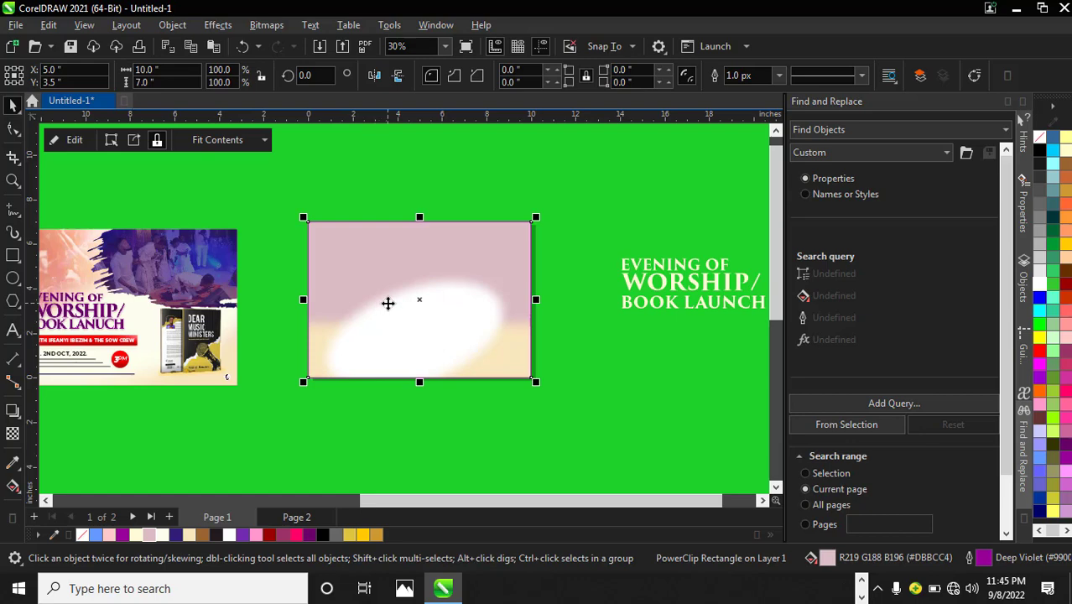
scroll(387, 303, up, 1)
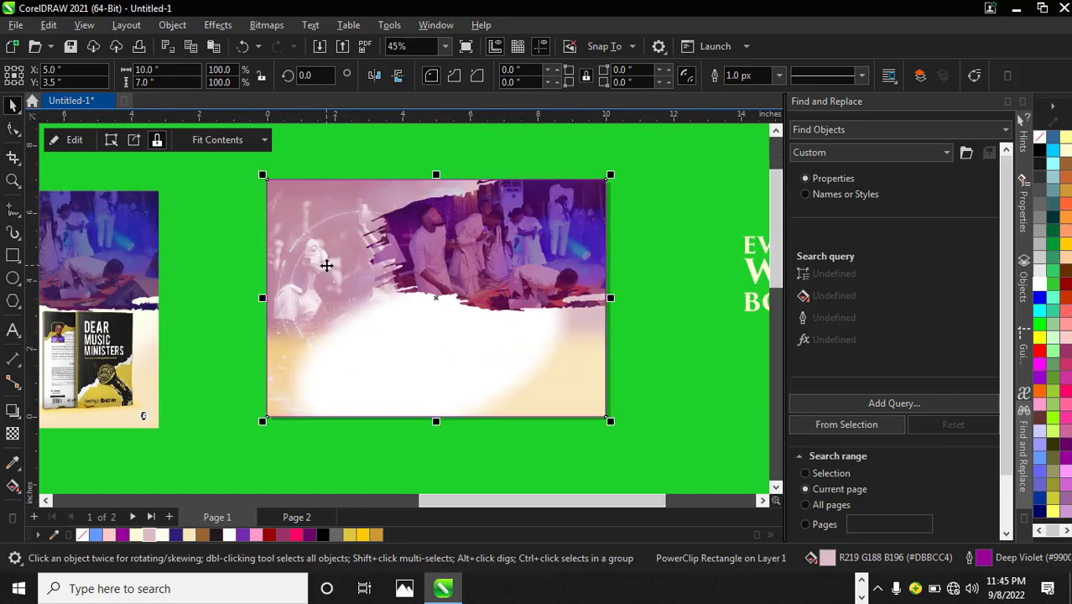
Inside the page rectangle's PowerClip, try the Soft Light merge mode on the faded concert image and finish editing
click(73, 139)
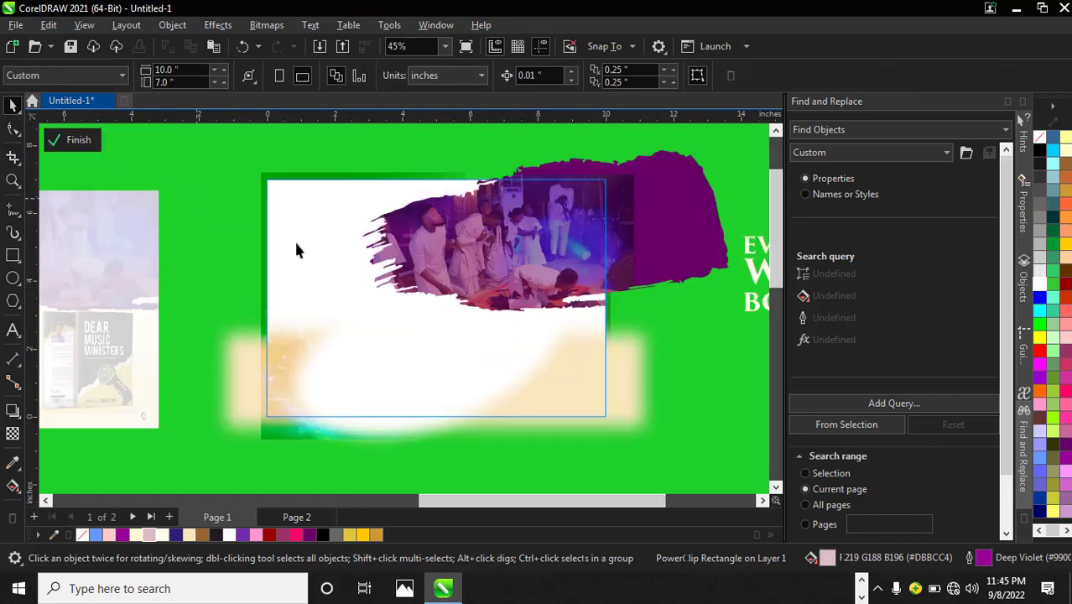
click(10, 434)
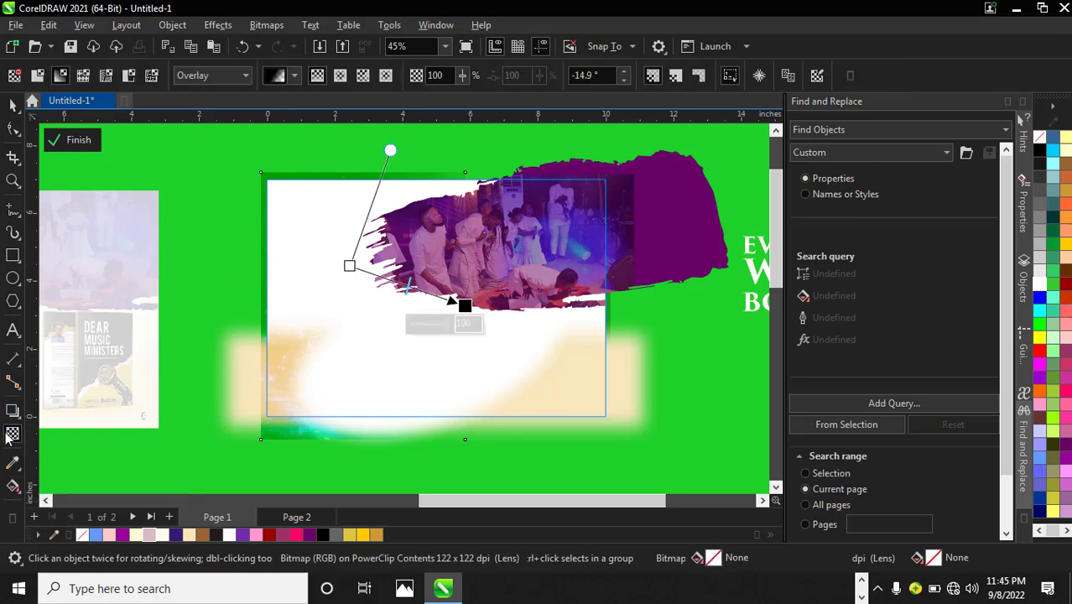
click(243, 75)
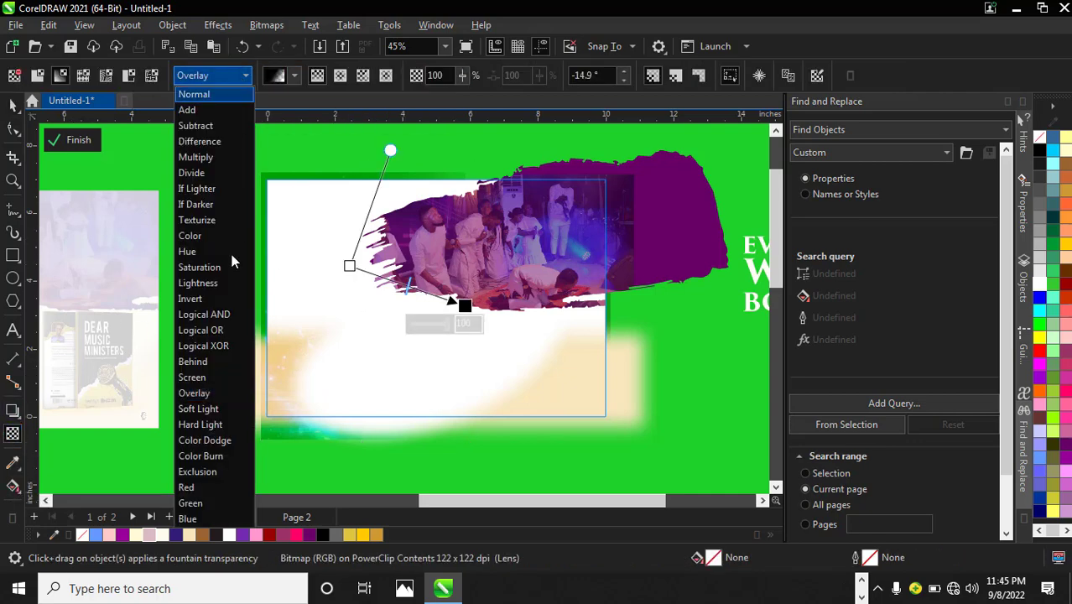
click(208, 410)
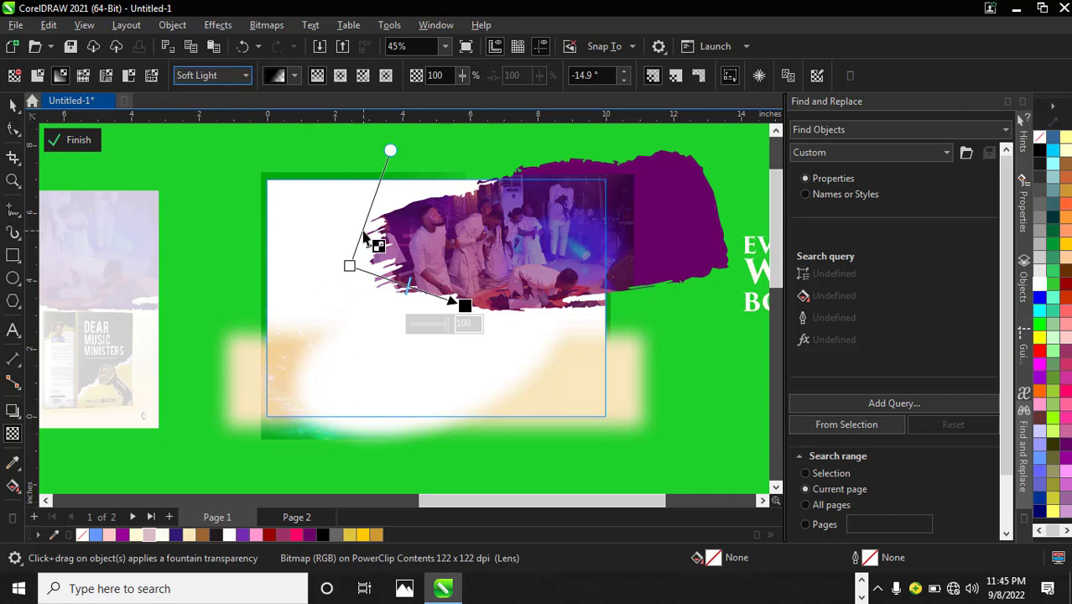
click(84, 144)
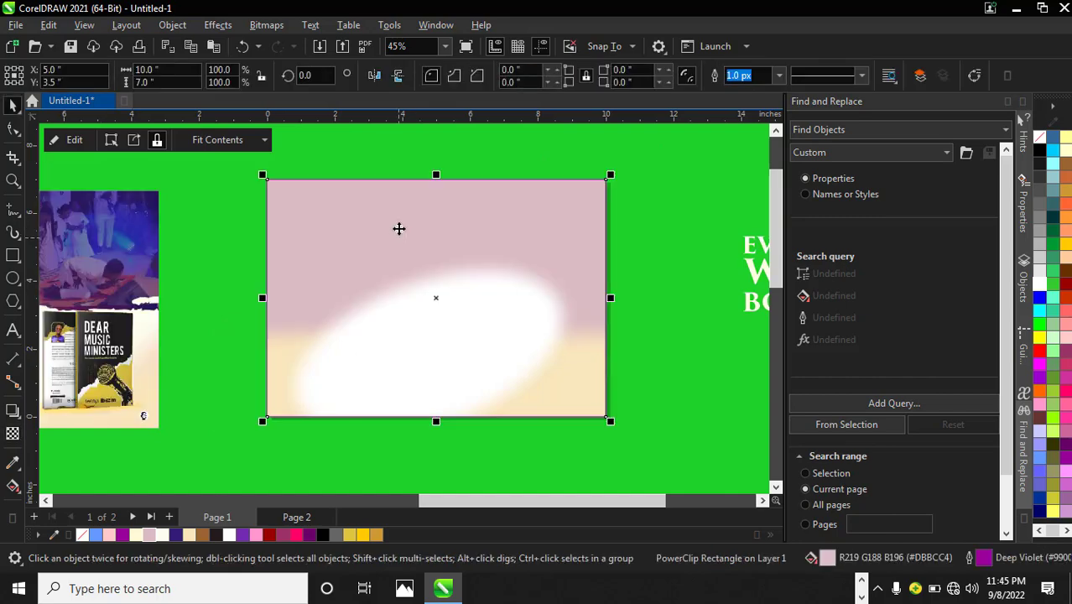
scroll(407, 217, down, 1)
scroll(407, 216, down, 1)
scroll(362, 234, up, 2)
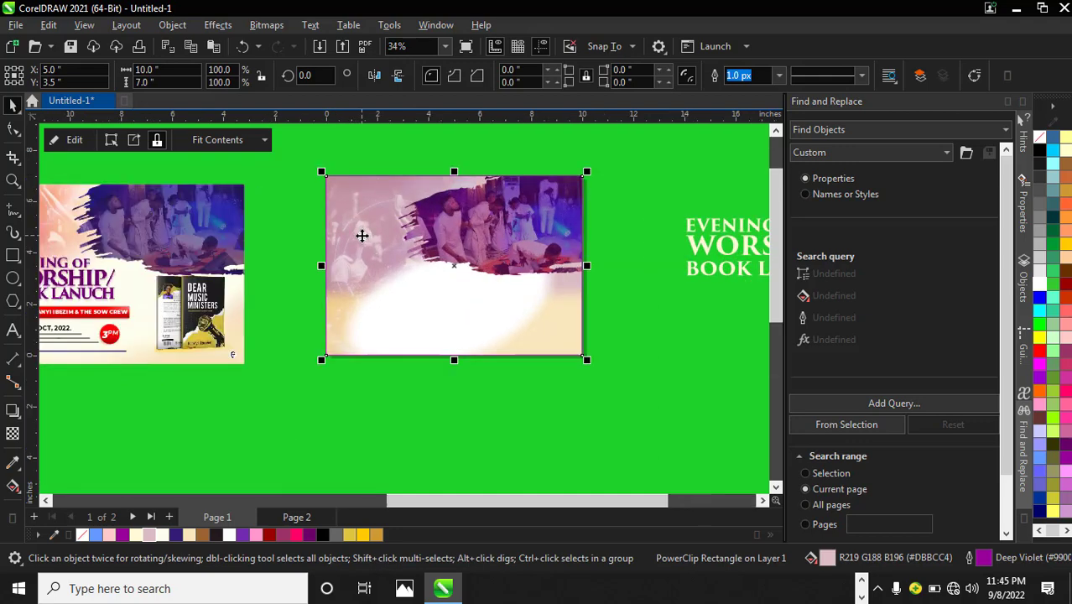
scroll(365, 230, down, 1)
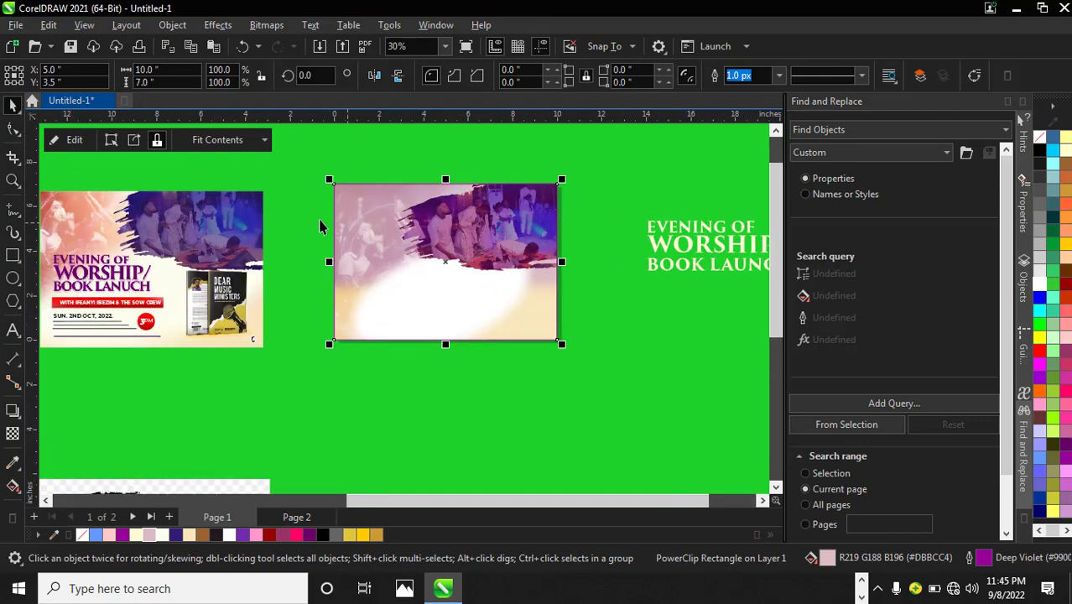
click(94, 146)
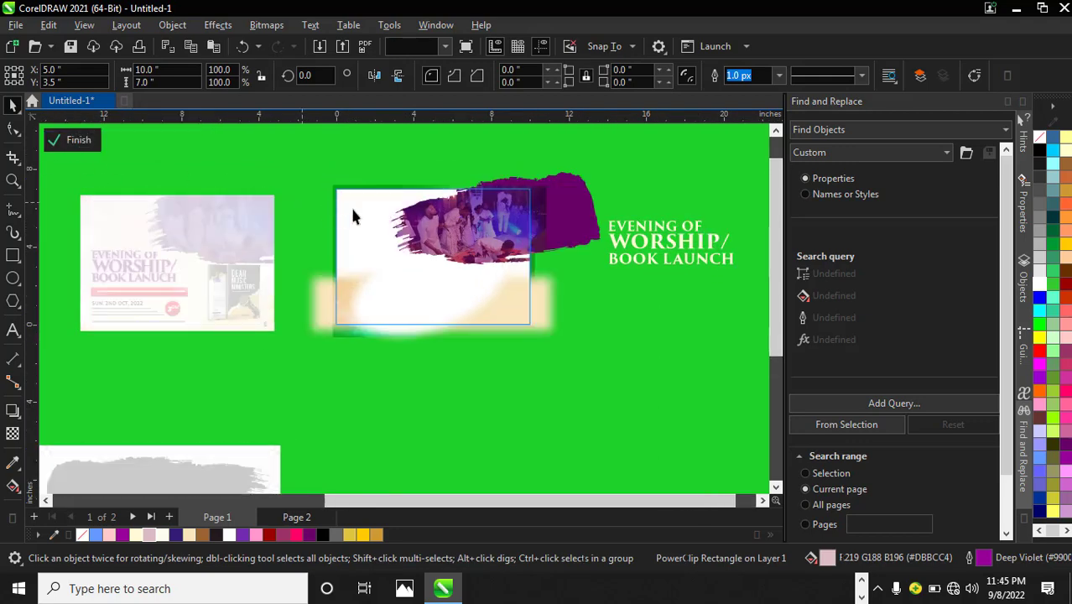
click(350, 205)
click(201, 242)
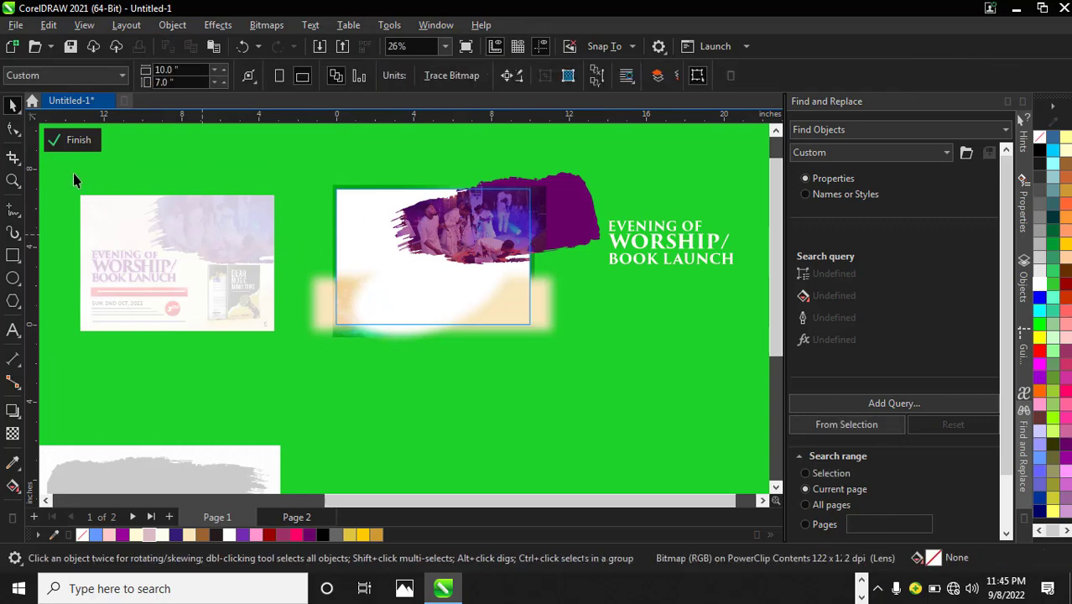
click(80, 141)
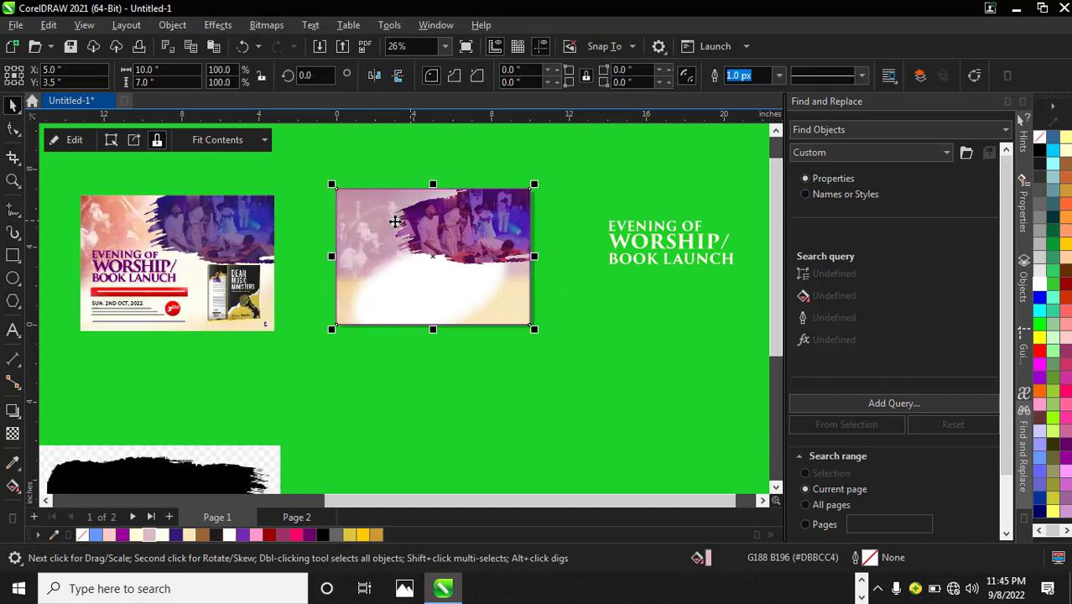
Copy the blurred pink background image from the reference flyer's PowerClip contents and finish editing it
click(106, 221)
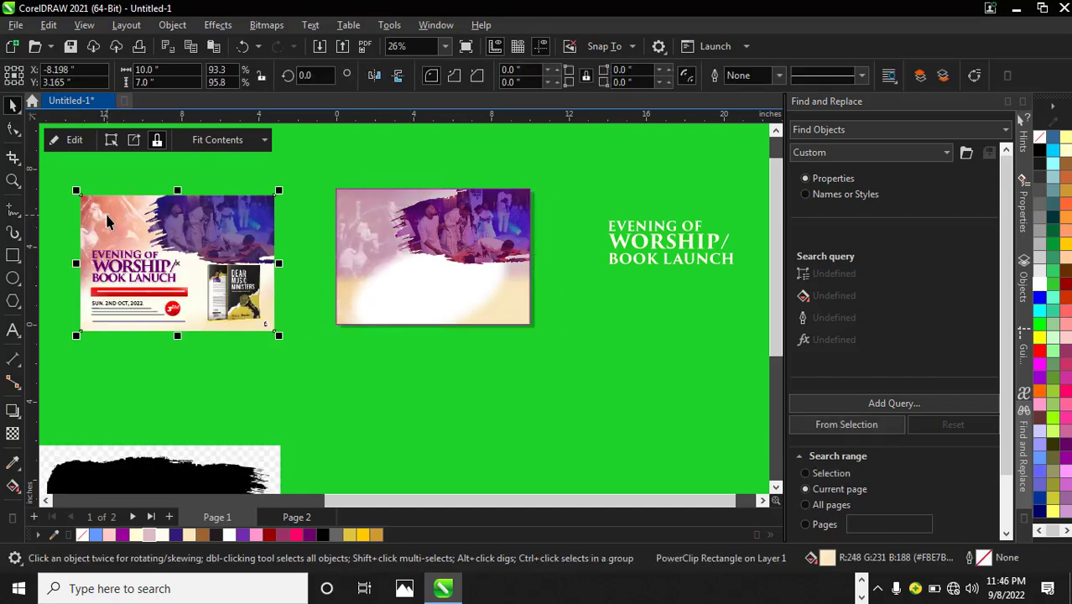
click(69, 140)
click(84, 182)
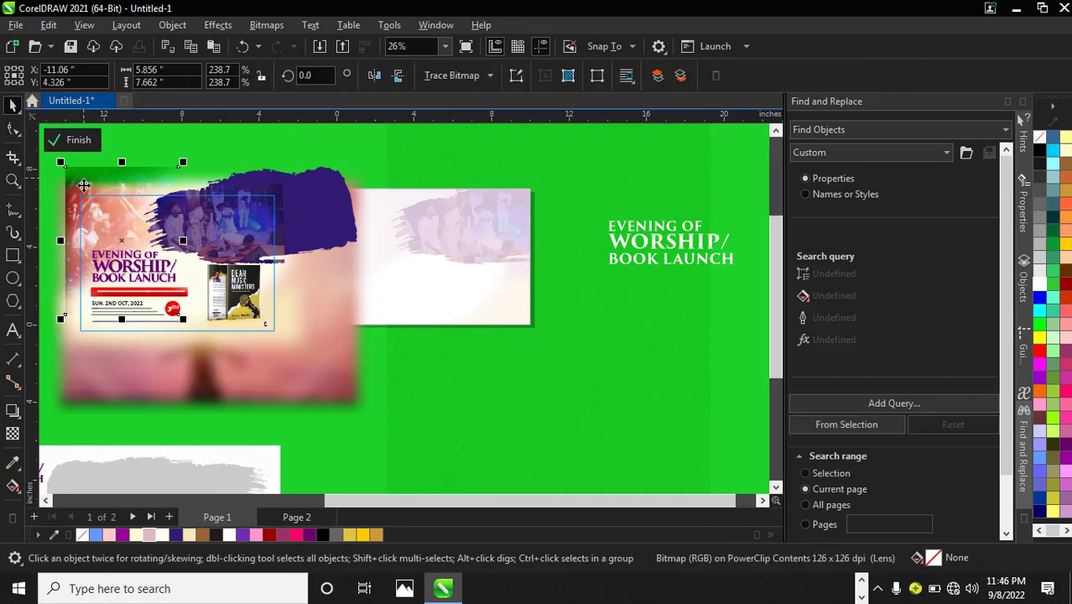
click(93, 230)
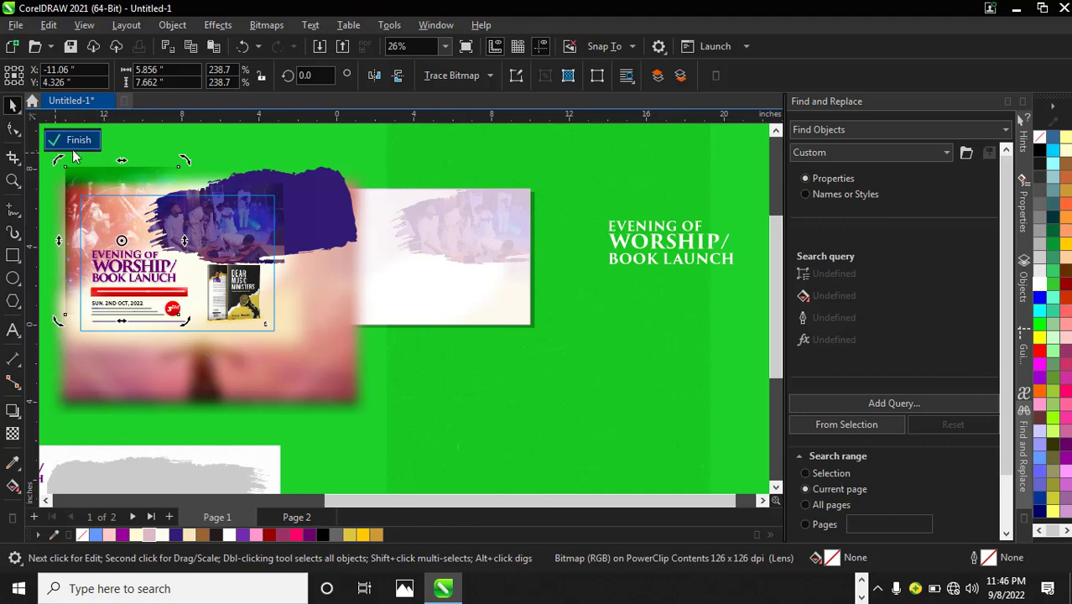
click(290, 375)
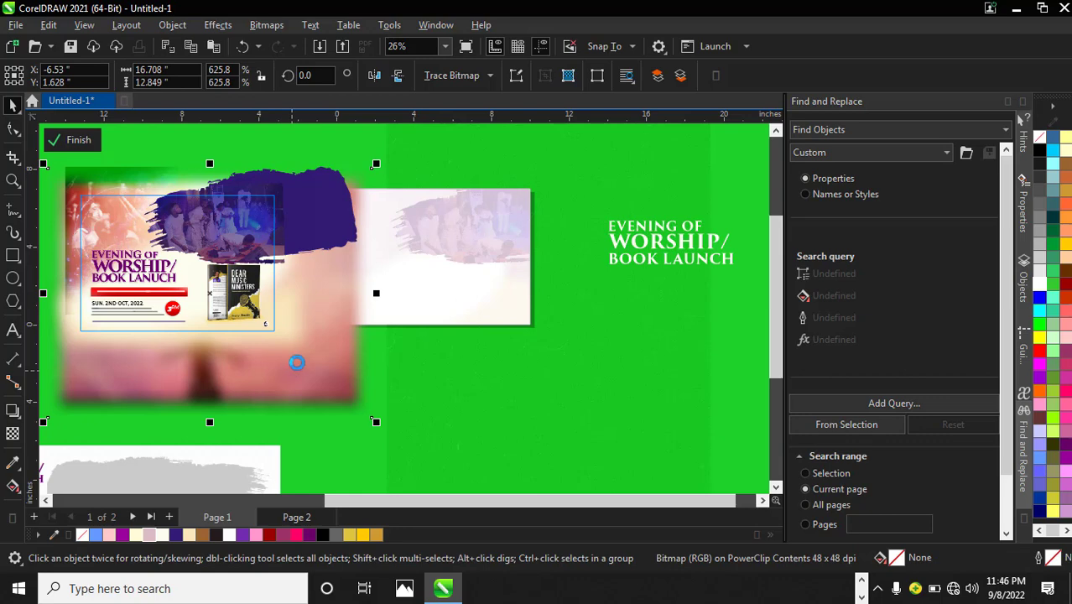
click(77, 140)
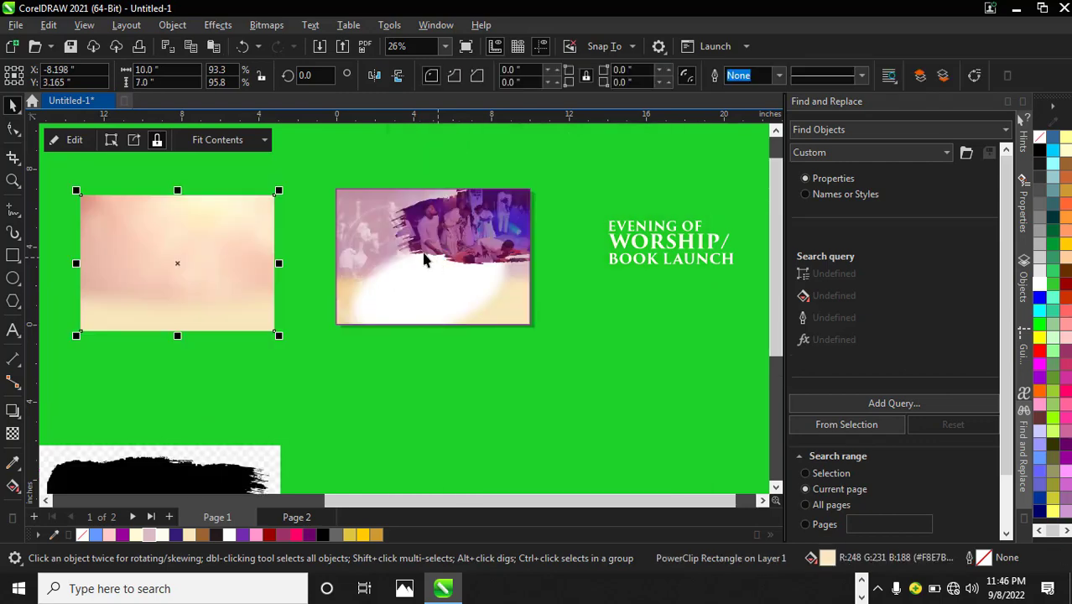
Paste the blurred pink image into the page rectangle's PowerClip, center it on the page and send it to the back
click(67, 140)
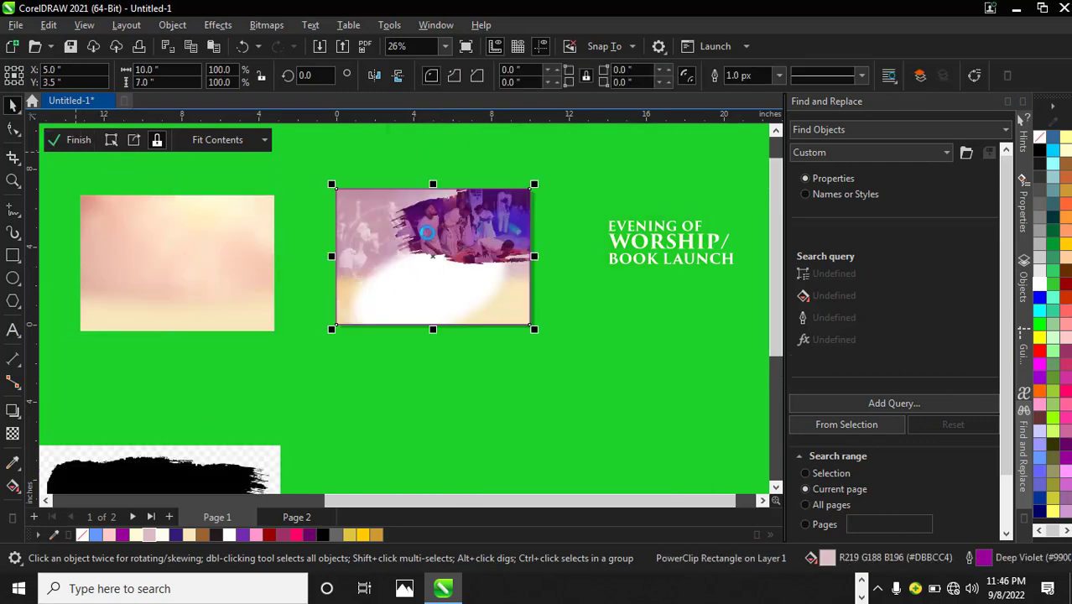
key(ctrl+v)
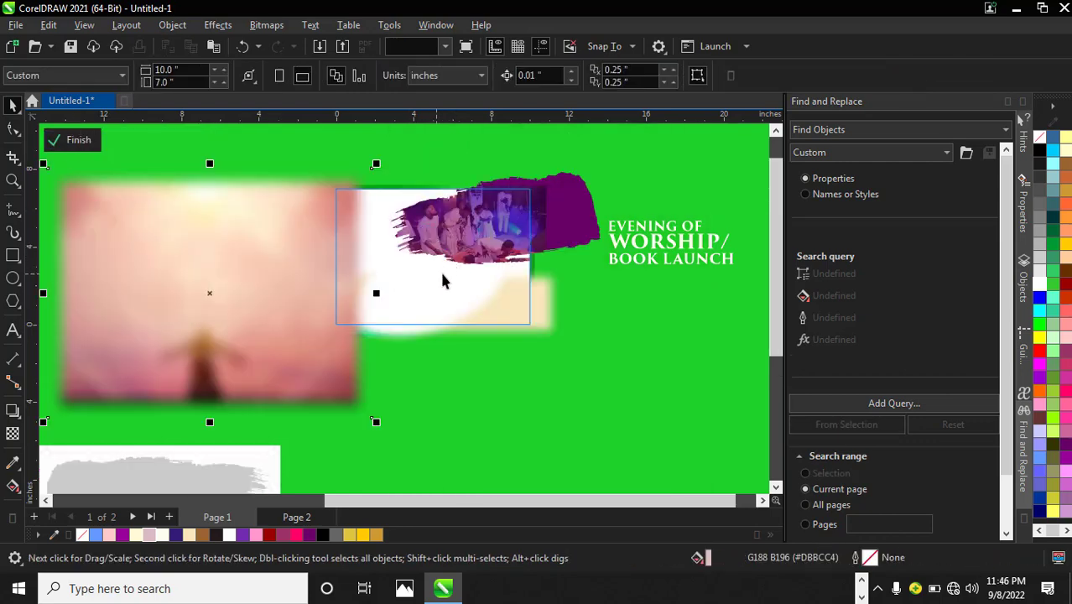
key(p)
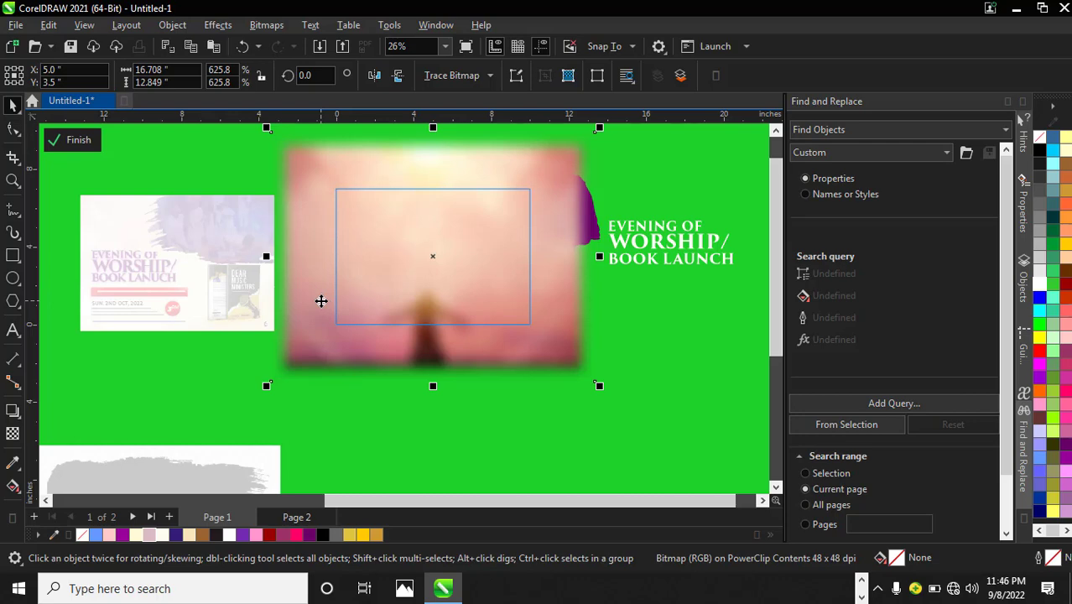
key(shift+Page_Down)
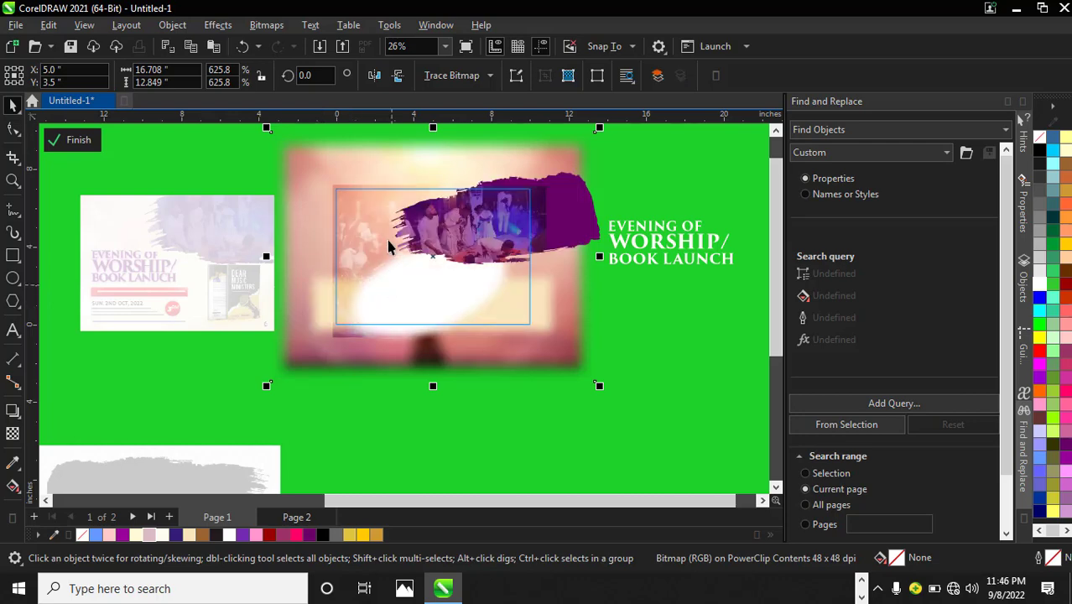
Move the faded concert image slightly up and left, centering it at about X 2.683, Y 4.131 inches
scroll(384, 241, up, 1)
click(356, 211)
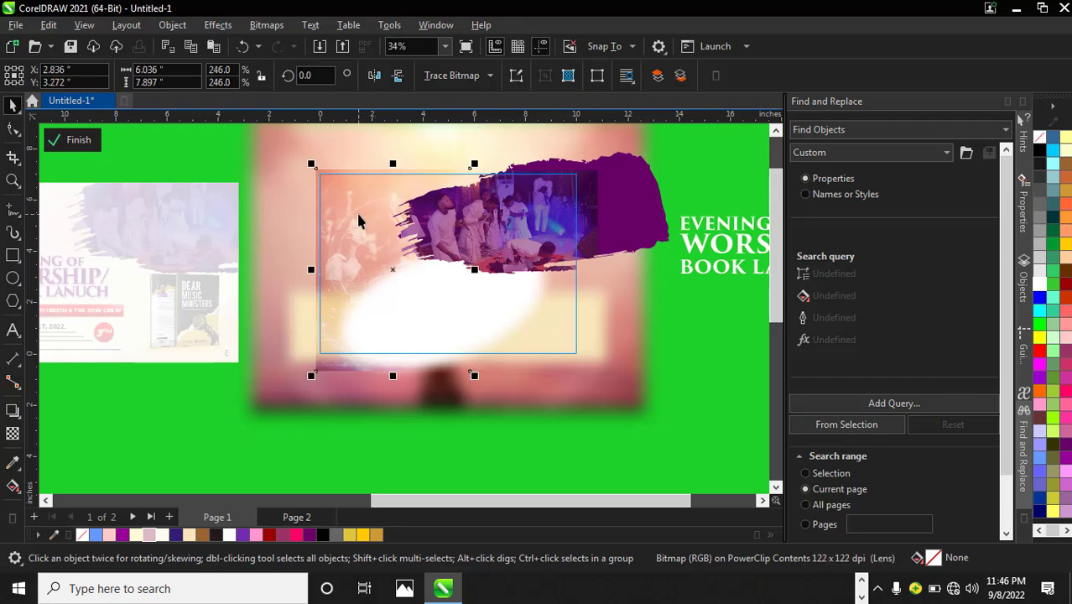
mouse_move(356, 211)
mouse_down()
mouse_move(354, 199)
mouse_move(351, 220)
mouse_up()
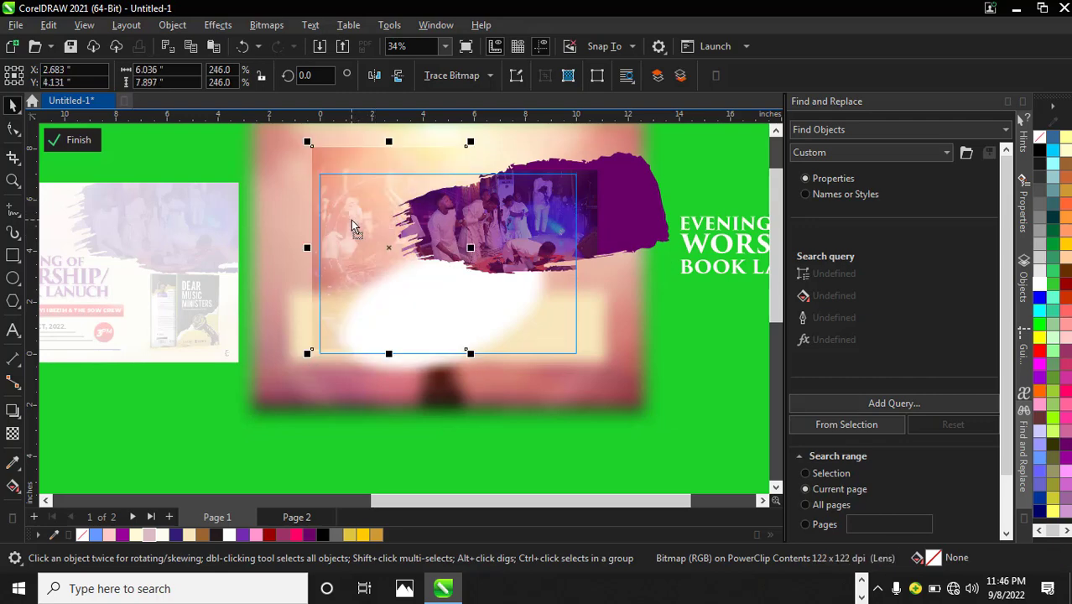
click(353, 219)
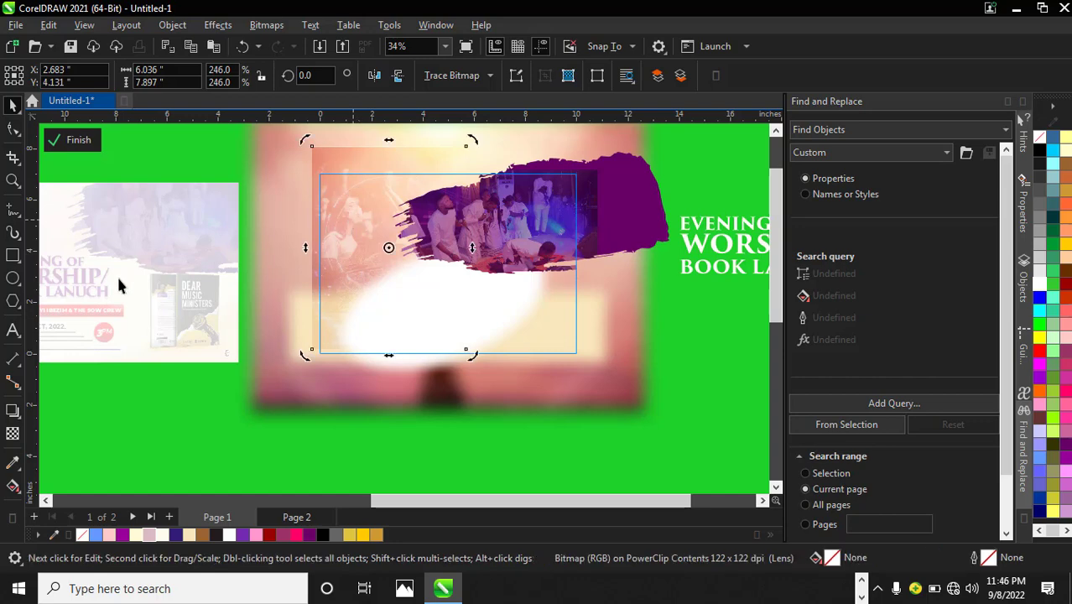
Set the faded concert image's transparency merge mode to Overlay and finish editing the PowerClip contents
click(12, 433)
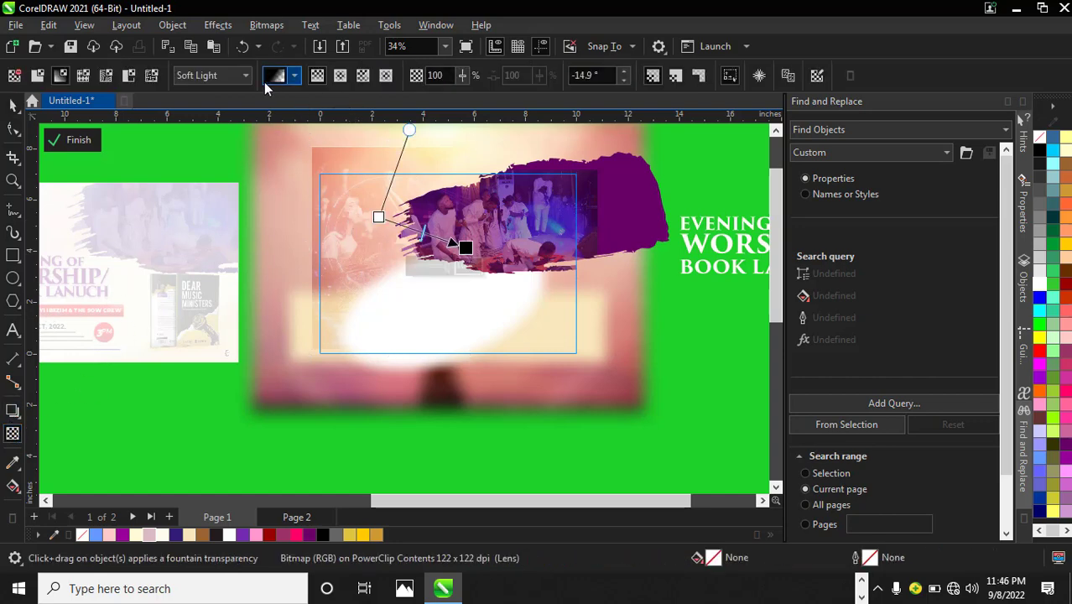
click(243, 80)
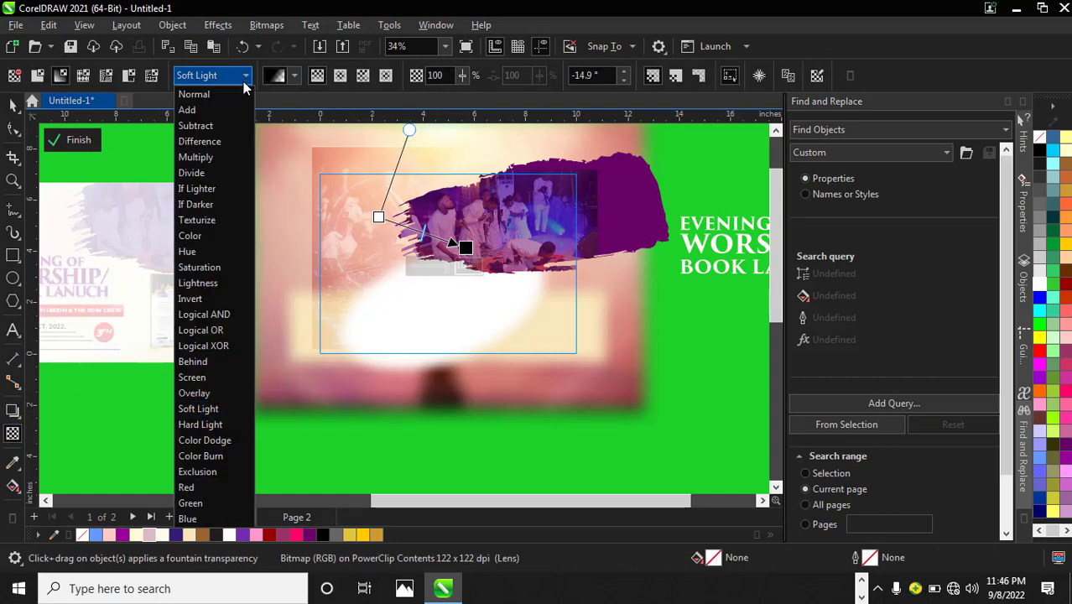
click(205, 392)
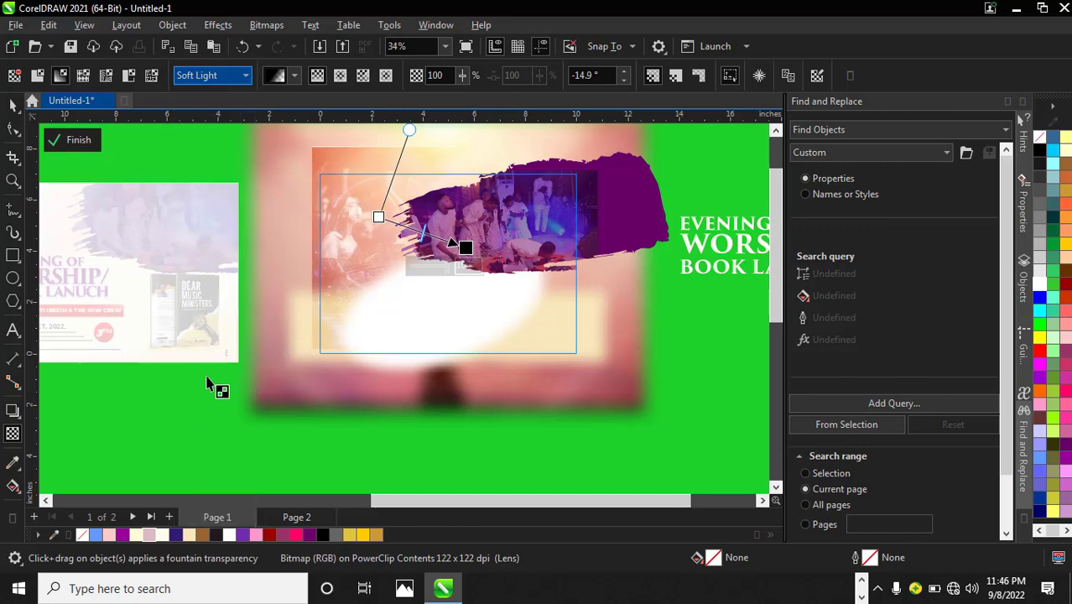
click(67, 141)
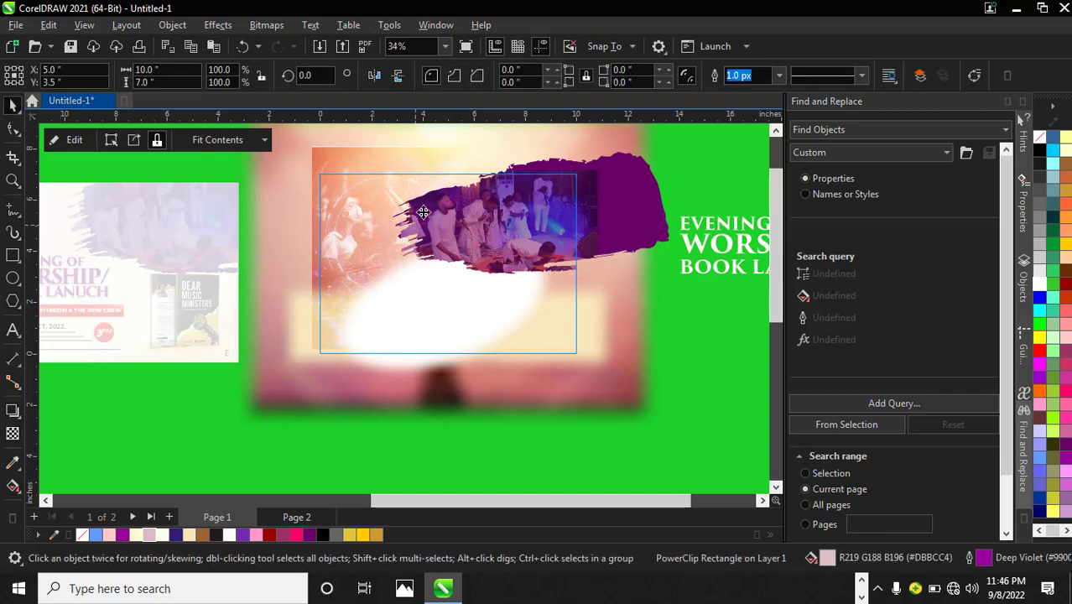
scroll(412, 249, up, 1)
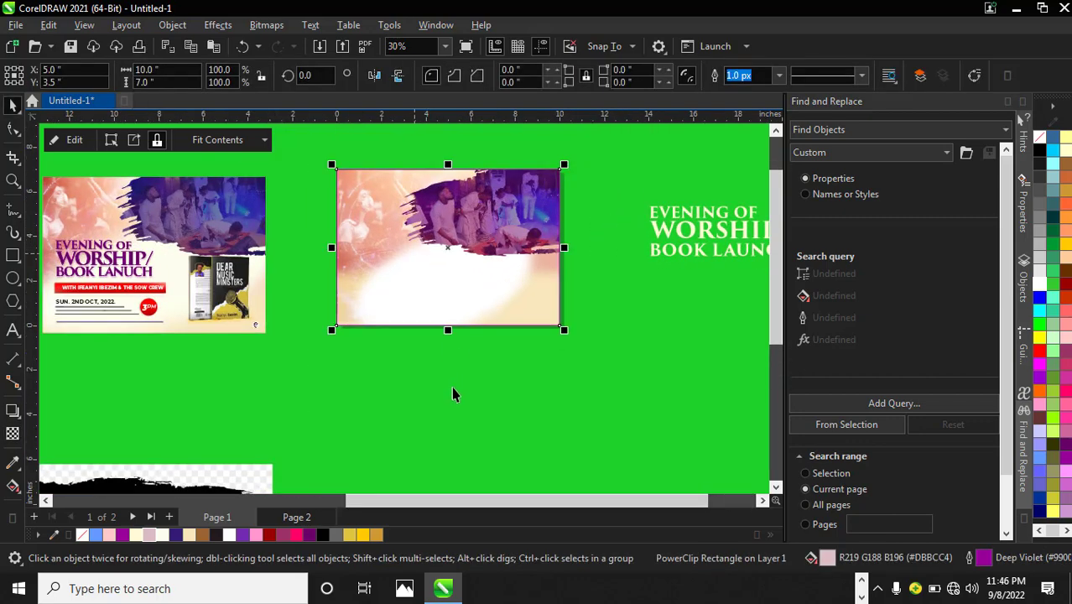
Delete the leftover black brush-stroke image below the reference flyer
key(Escape)
scroll(470, 277, down, 2)
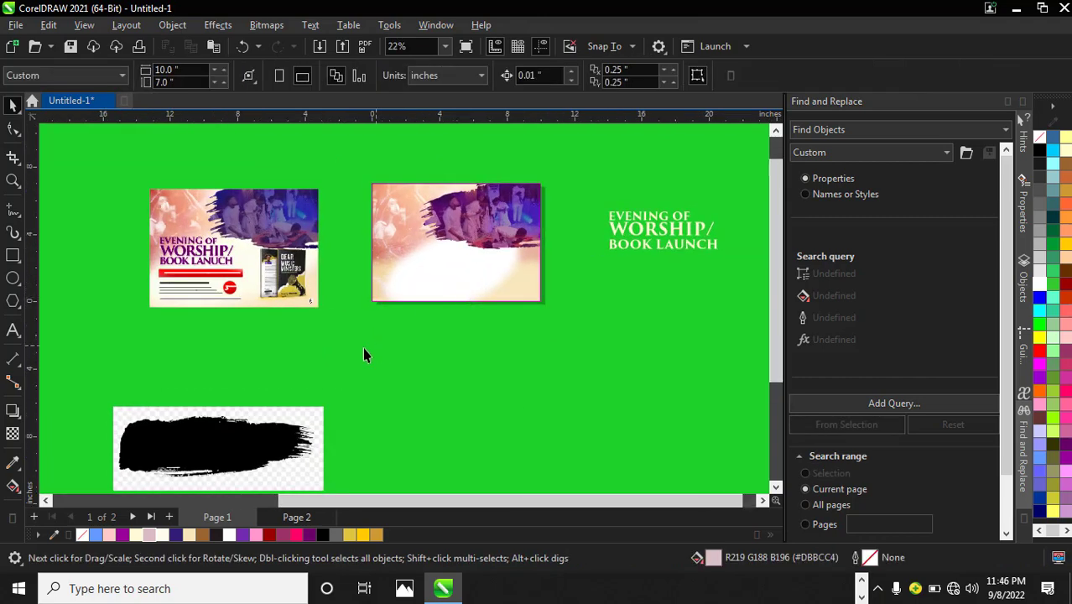
drag(174, 330, 377, 447)
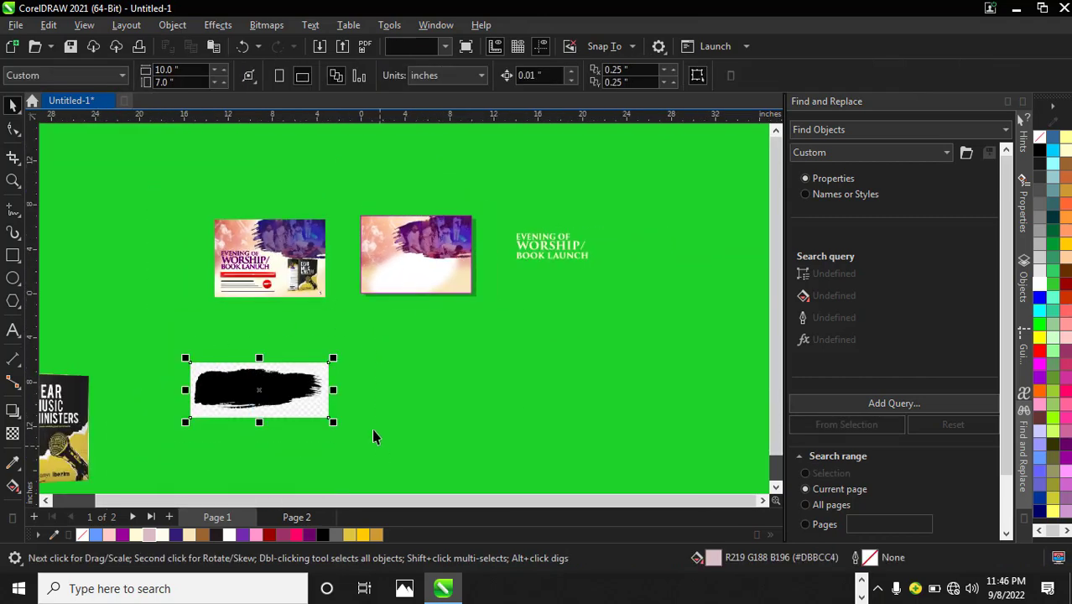
key(Delete)
Move the Dear Music Ministers book mockup below the page, to about X 6.086, Y -10.164 inches
scroll(348, 374, down, 2)
drag(181, 390, 382, 405)
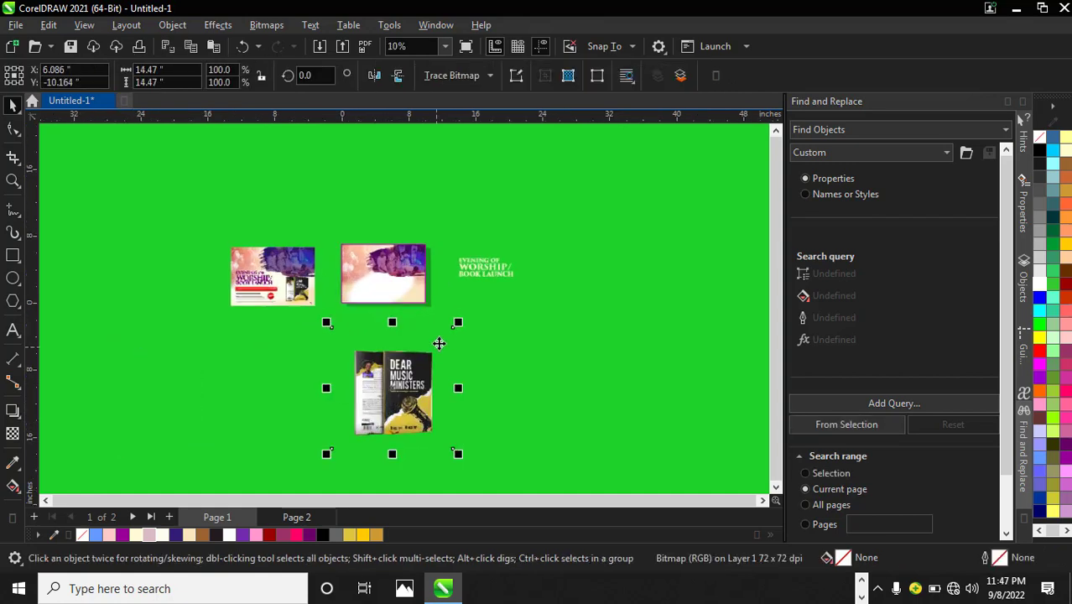
scroll(374, 365, up, 1)
scroll(366, 369, up, 1)
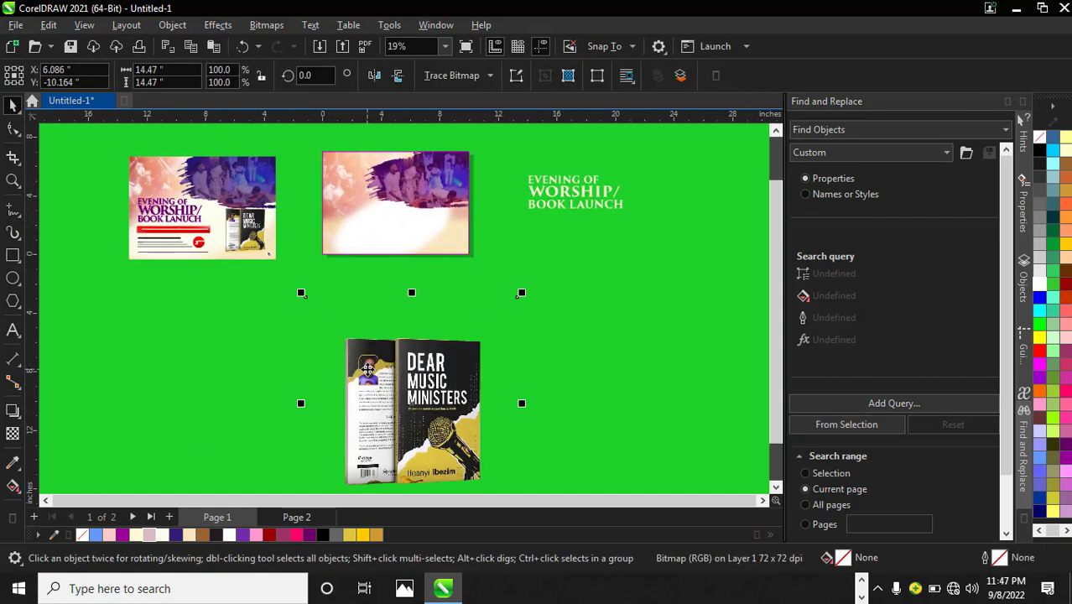
Copy the book mockup objects from inside the reference flyer's PowerClip and finish editing its contents
click(191, 232)
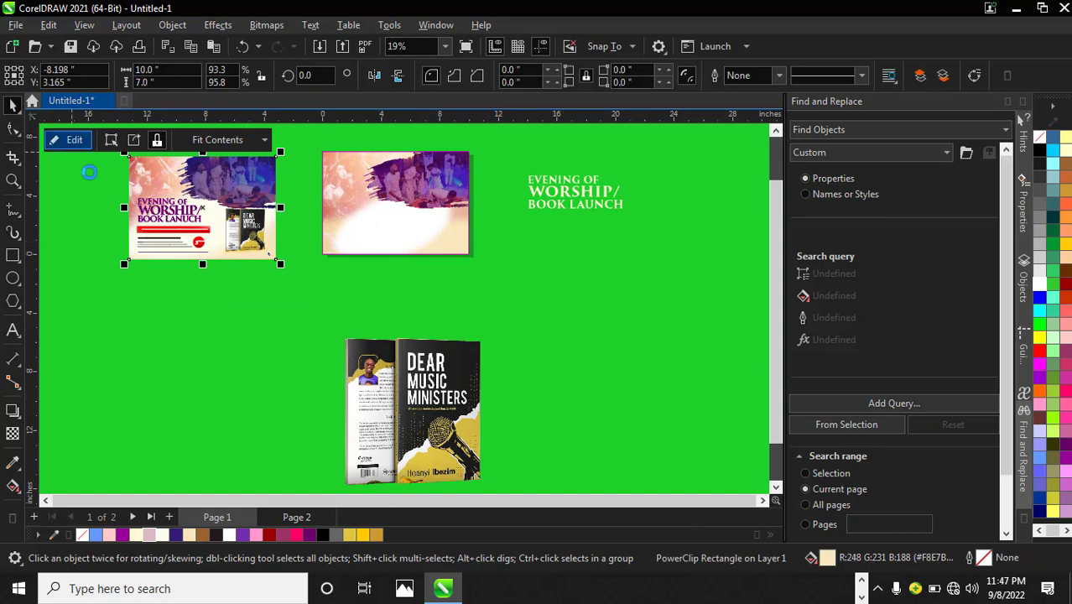
click(72, 140)
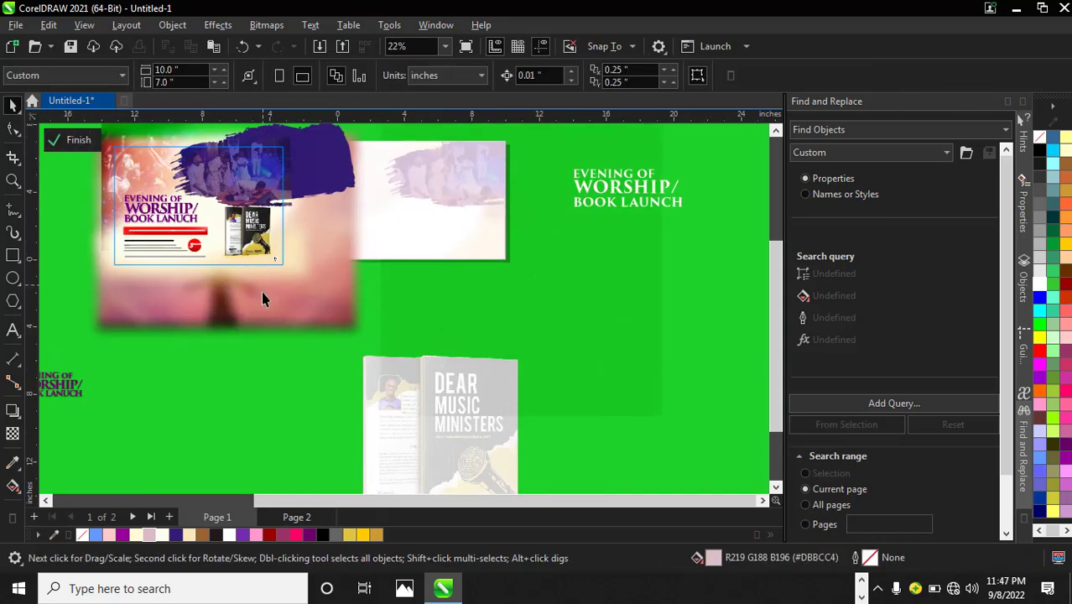
drag(235, 327, 206, 187)
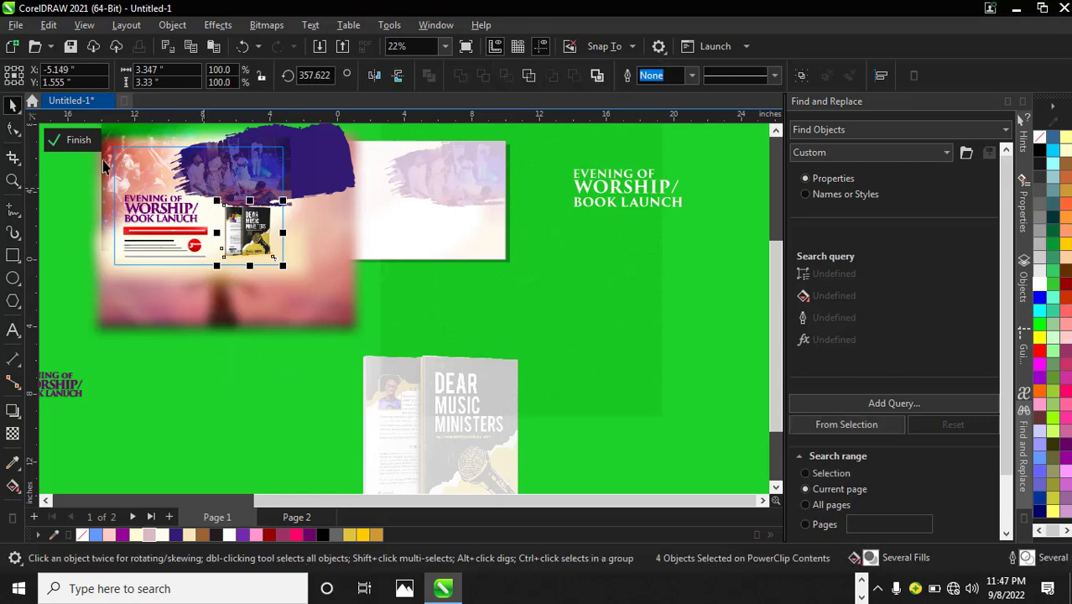
click(65, 143)
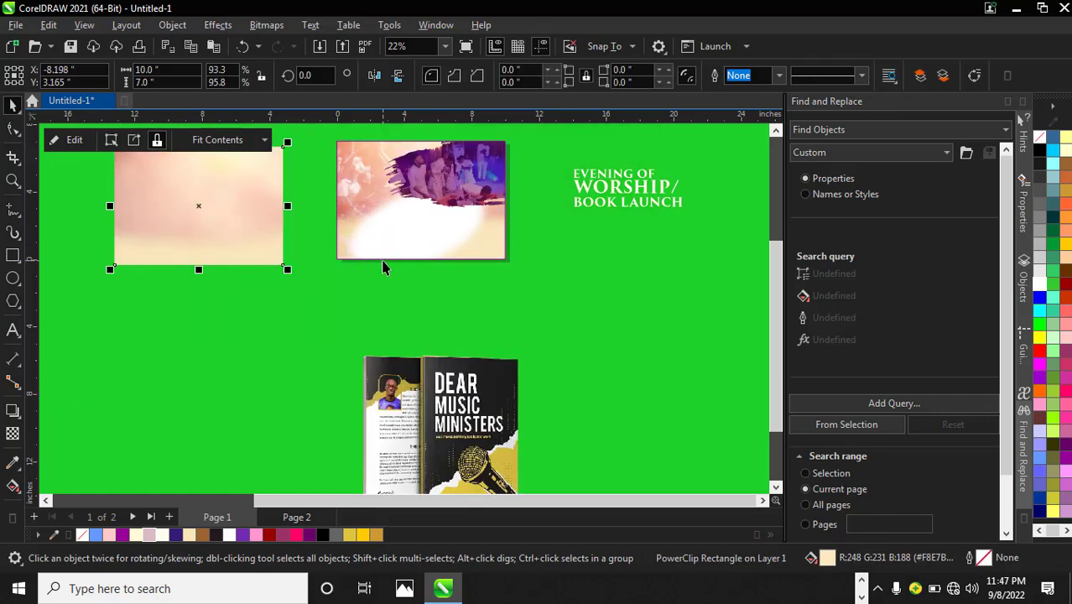
Paste the book mockup objects and place them over the new flyer's lower right corner, at about X 8.011, Y 1.928 inches
key(ctrl+v)
drag(250, 238, 470, 233)
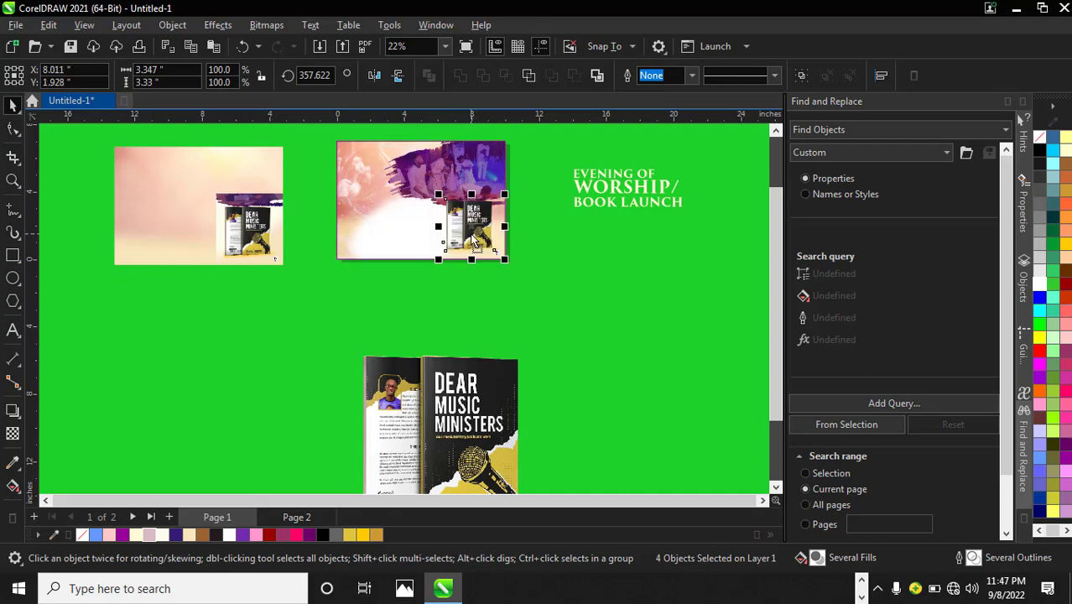
click(270, 338)
Copy the red banner, date, 3PM badge and text lines from inside the reference flyer's PowerClip, and finish editing its contents
scroll(280, 324, down, 1)
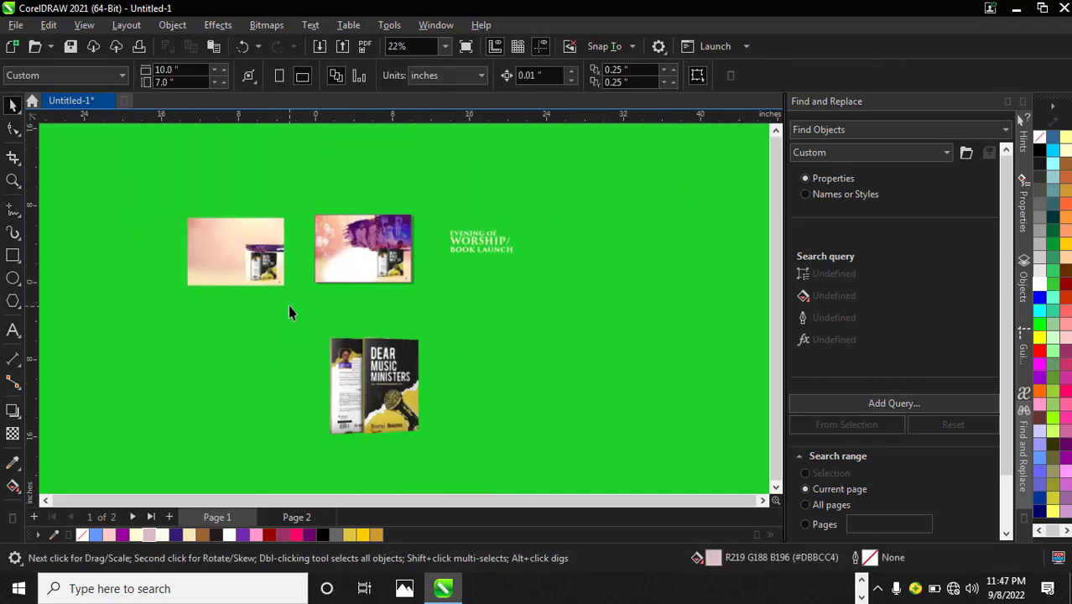
scroll(205, 266, up, 1)
scroll(204, 265, up, 5)
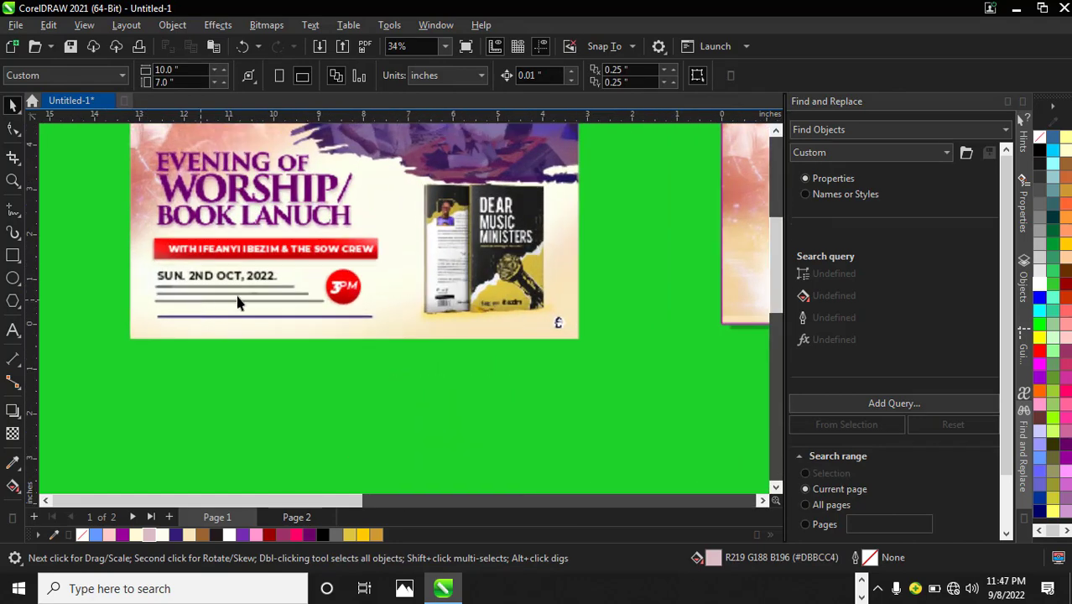
scroll(347, 286, down, 2)
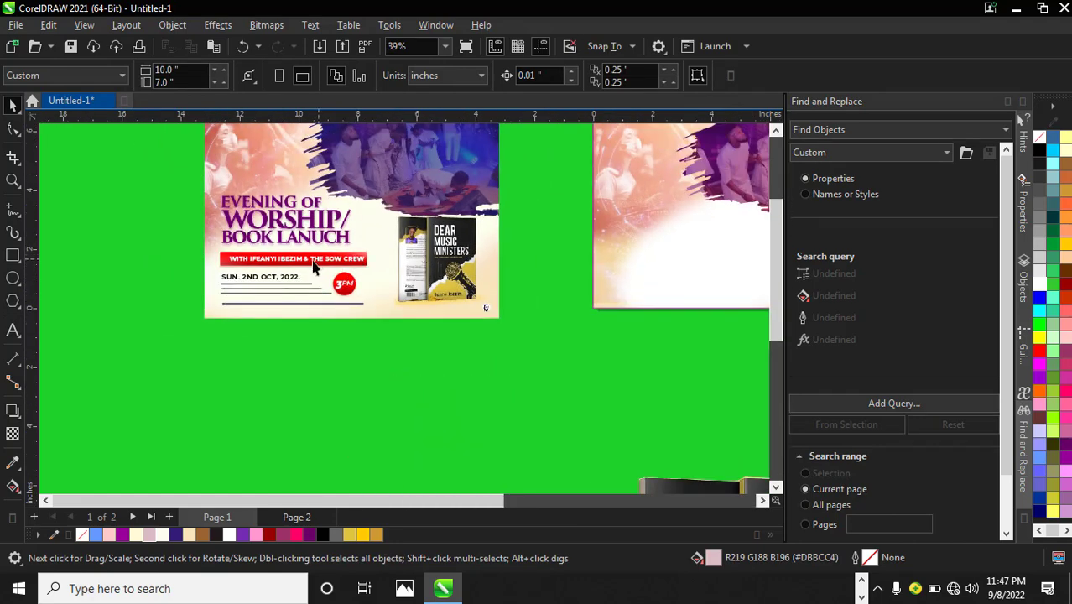
scroll(225, 252, down, 2)
drag(210, 253, 356, 304)
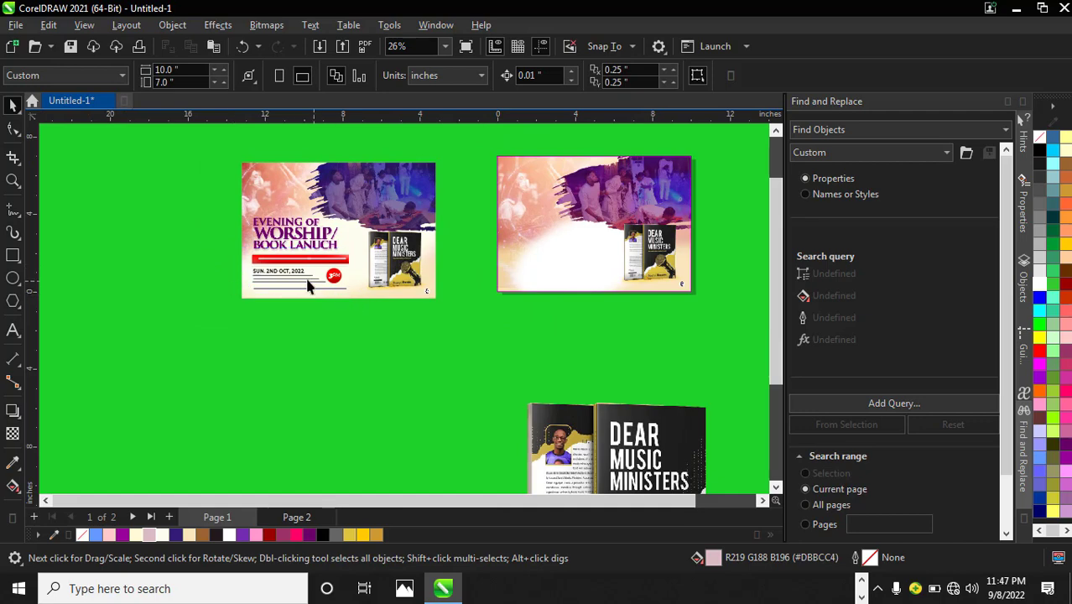
scroll(298, 267, up, 1)
click(217, 208)
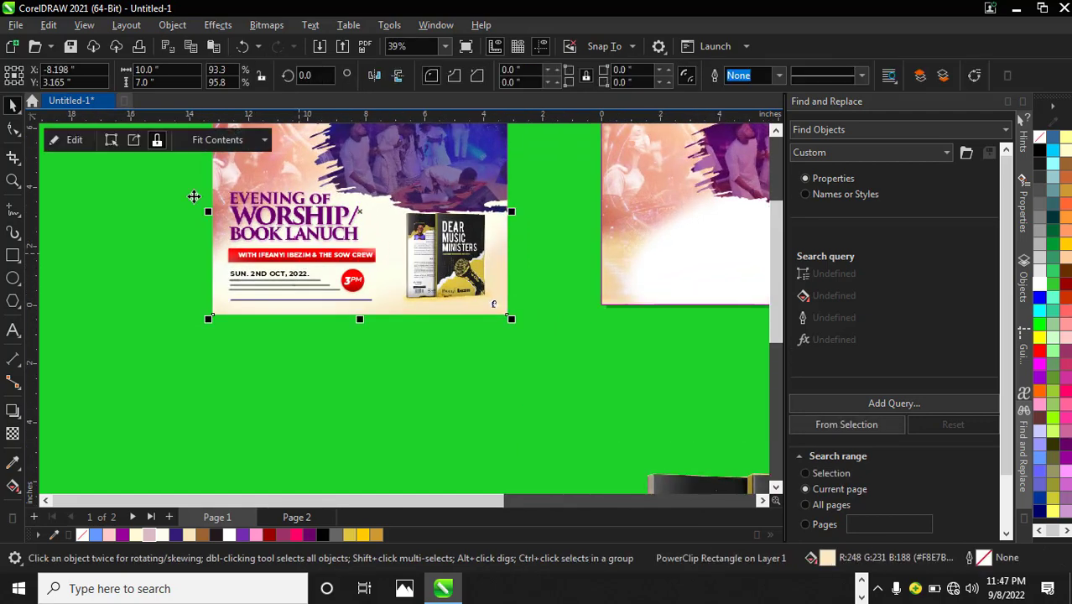
click(58, 139)
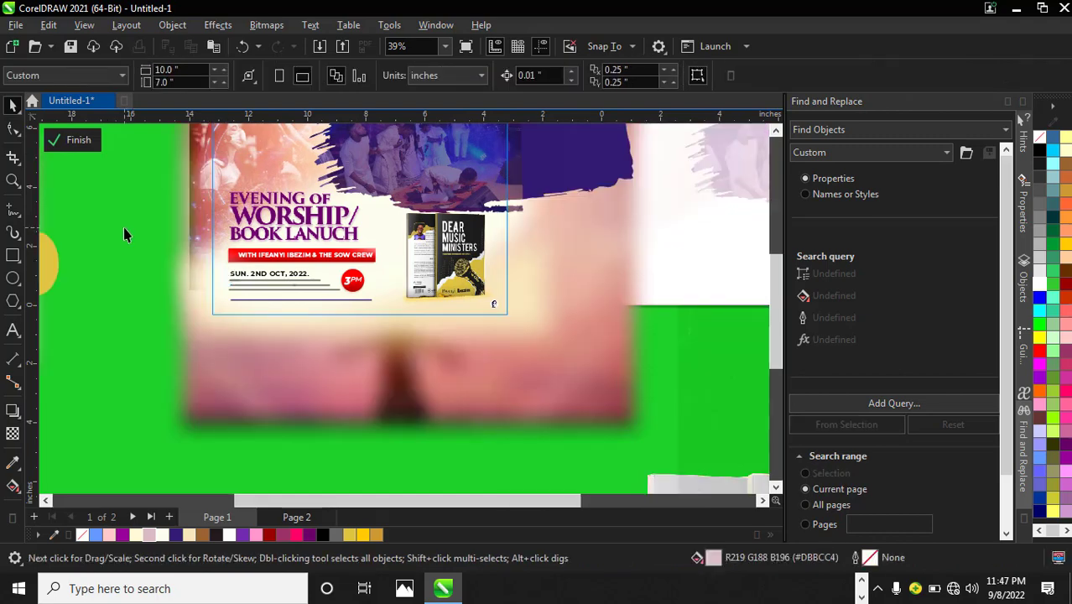
scroll(124, 234, down, 1)
drag(275, 288, 322, 287)
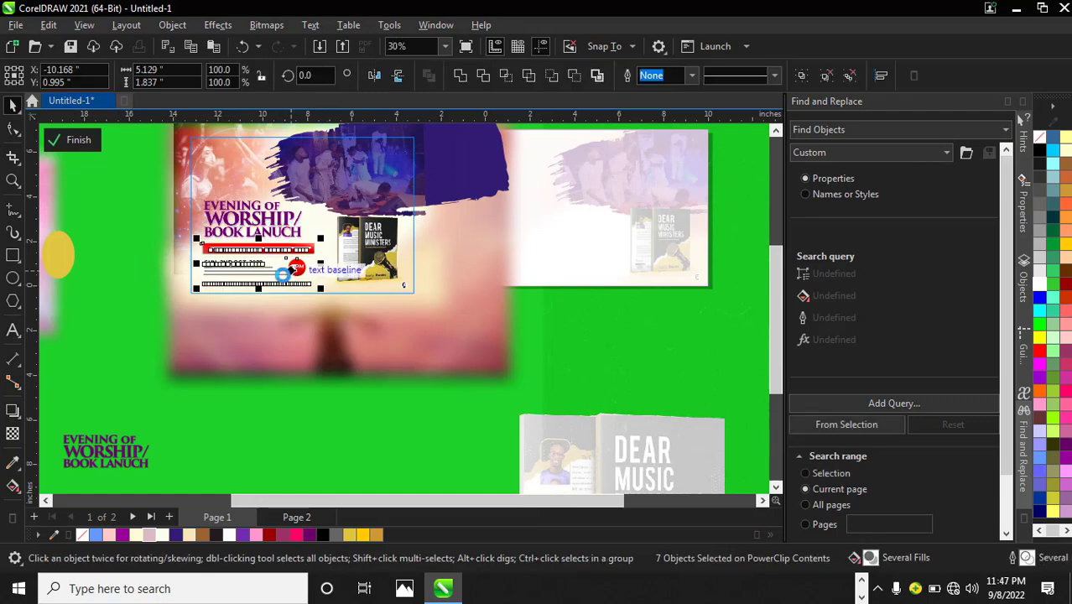
click(83, 140)
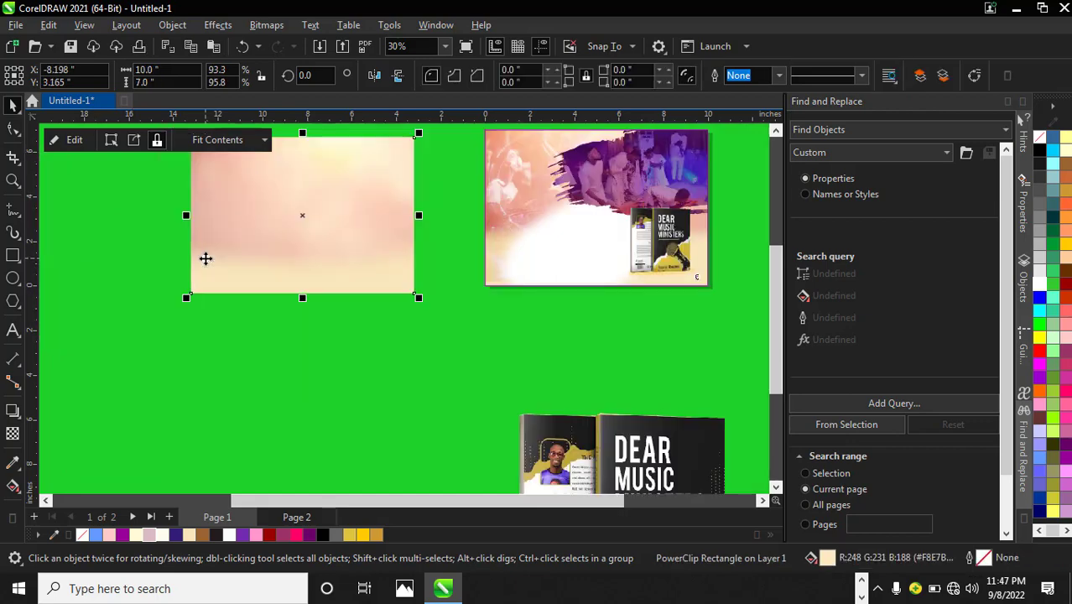
Paste the copied event details and place them over the new flyer's white glow, at about X 3.183, Y 1.646 inches
scroll(205, 260, down, 1)
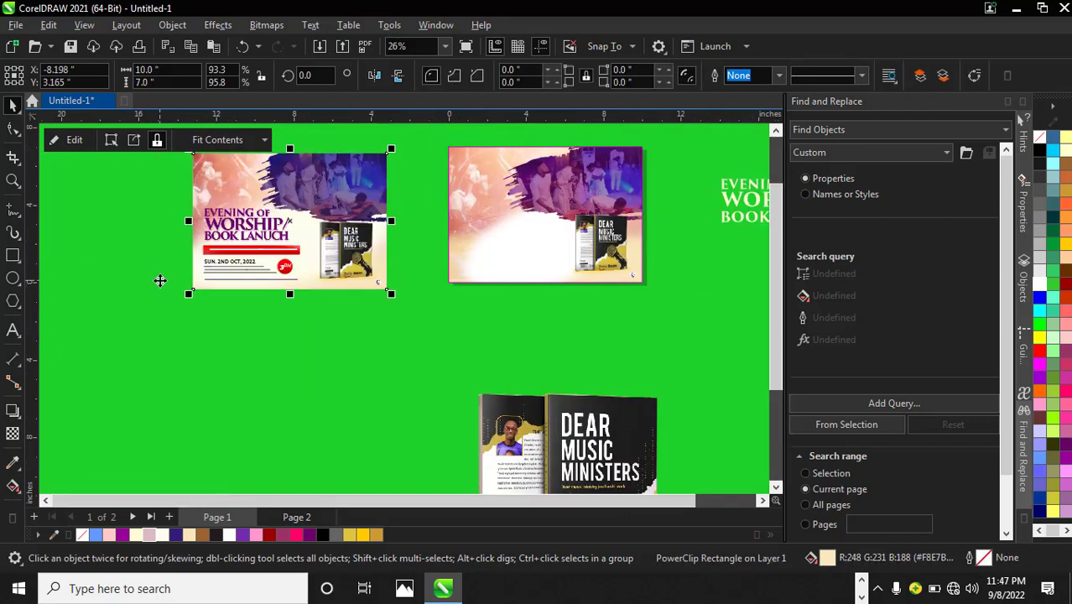
key(ctrl+v)
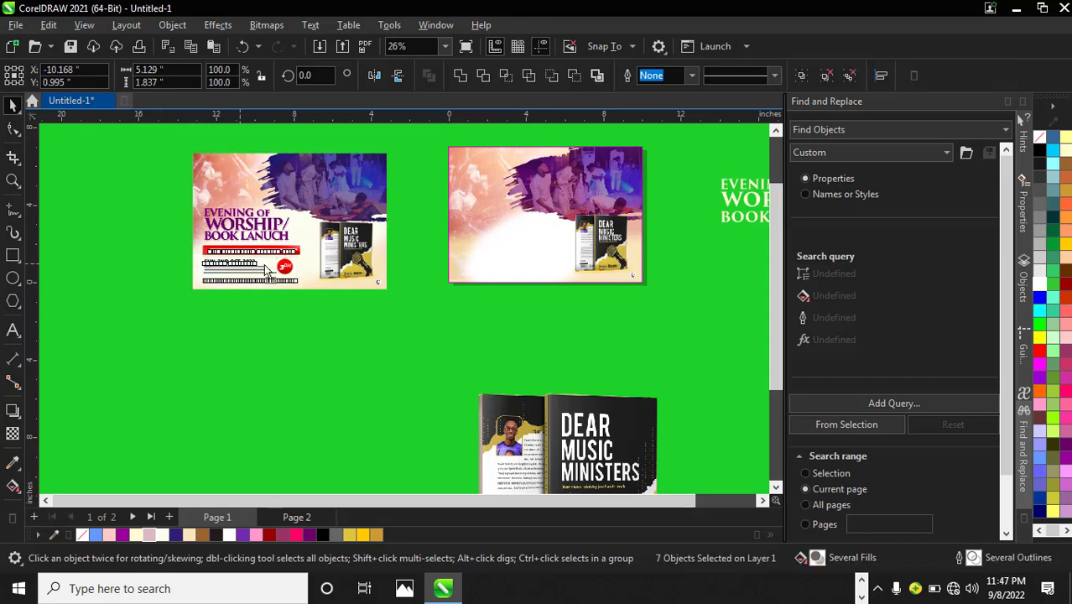
drag(265, 265, 494, 259)
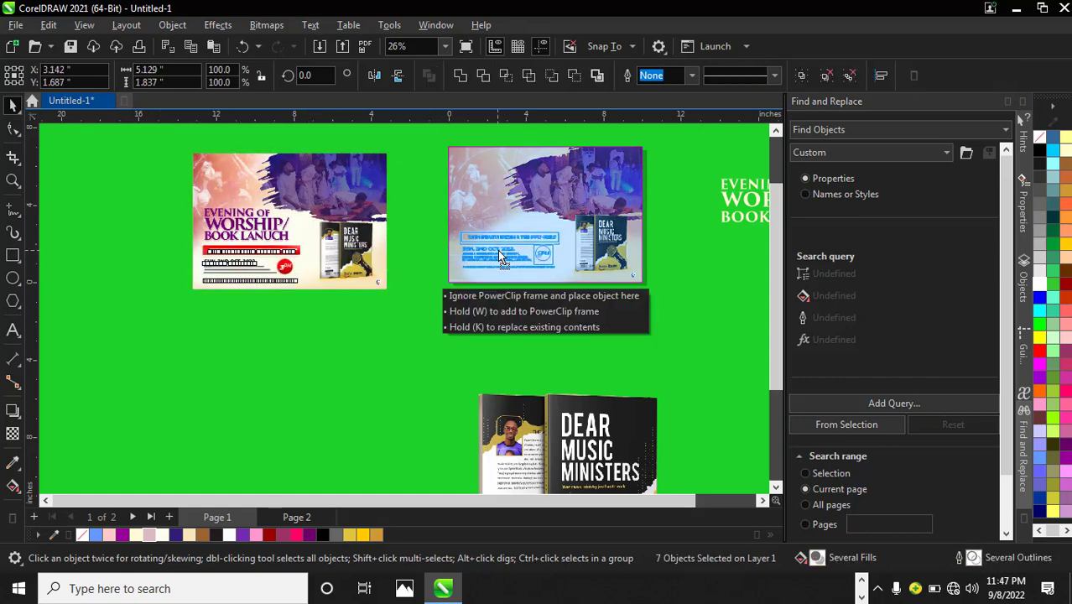
drag(499, 252, 500, 257)
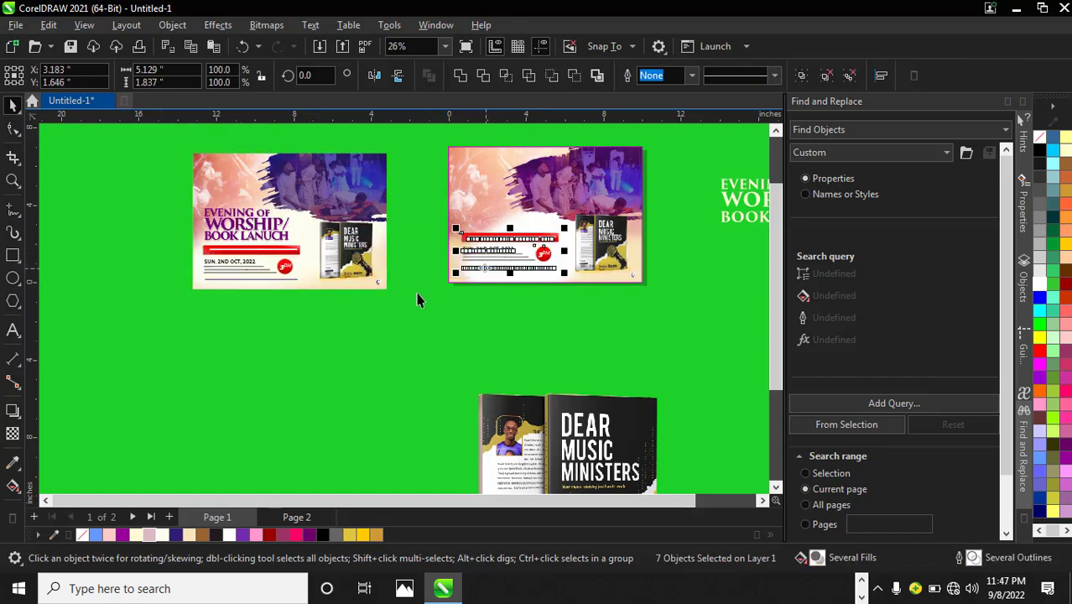
Delete the large Dear Music Ministers book mockup below the page
scroll(336, 347, down, 2)
click(406, 387)
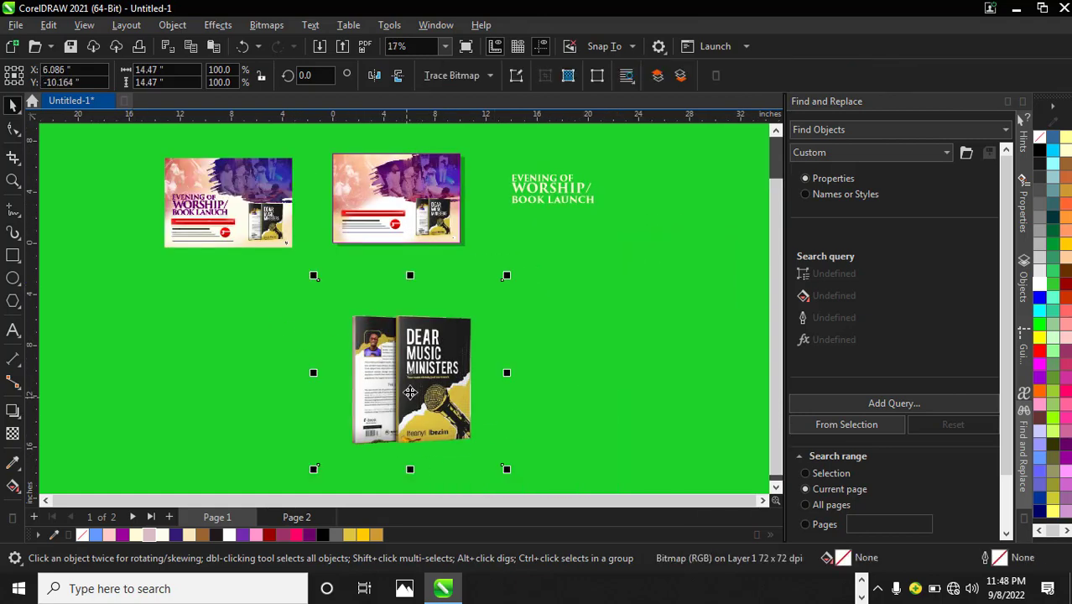
key(Delete)
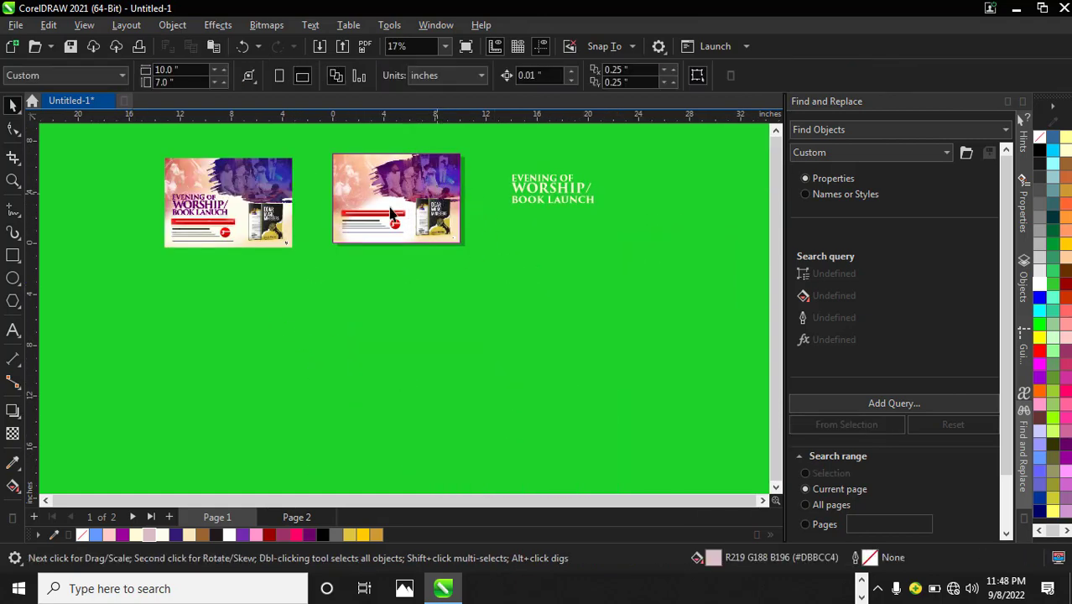
Move the three-line Evening of Worship/Book Launch title down beside the page, to about X 15.065, Y -1.441 inches
scroll(244, 208, up, 3)
scroll(156, 207, down, 3)
scroll(484, 175, up, 2)
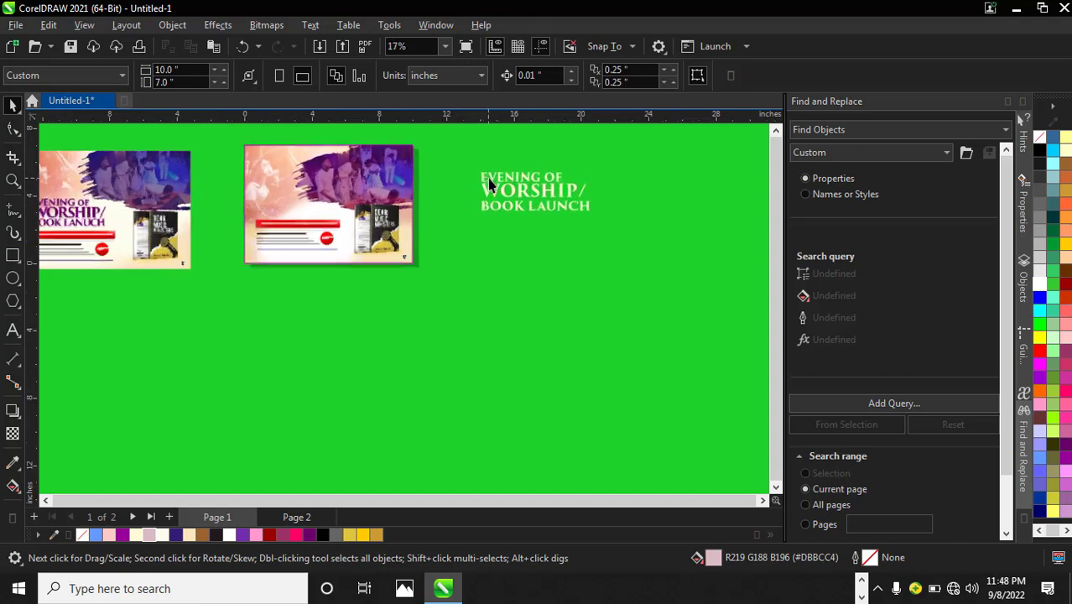
drag(550, 222, 619, 231)
drag(534, 192, 516, 245)
drag(520, 192, 498, 287)
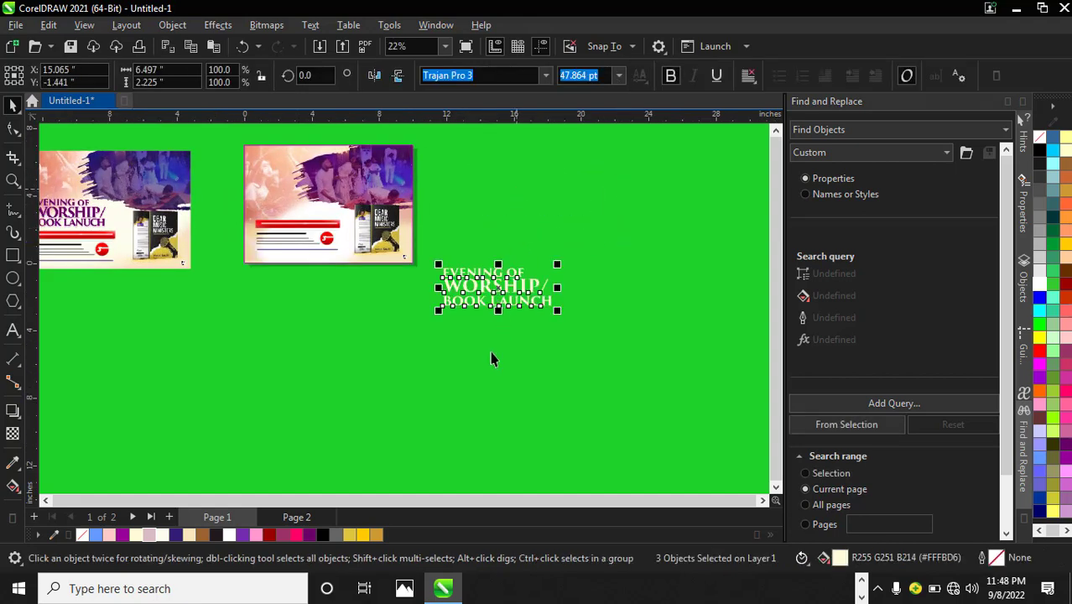
click(445, 380)
Fill all three lines of the Evening of Worship/Book Launch title with Plum (#660066)
scroll(462, 281, up, 1)
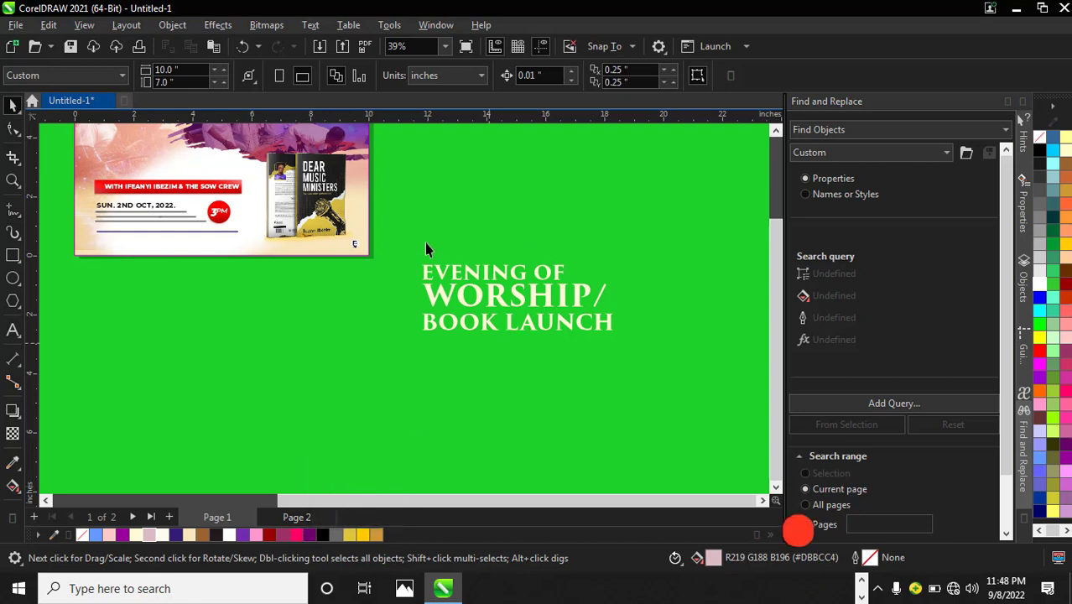
drag(410, 250, 674, 354)
click(309, 535)
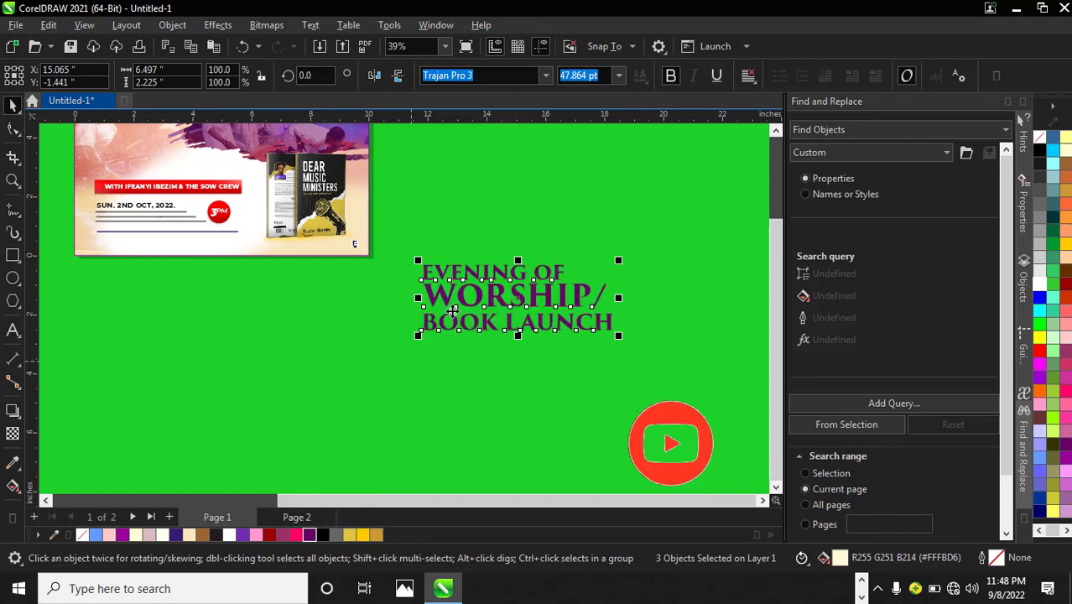
Move the plum title up to about X 15.465, Y 0.153 inches and duplicate it below at about X 15.25, Y -3.591
scroll(481, 244, up, 1)
scroll(503, 285, down, 2)
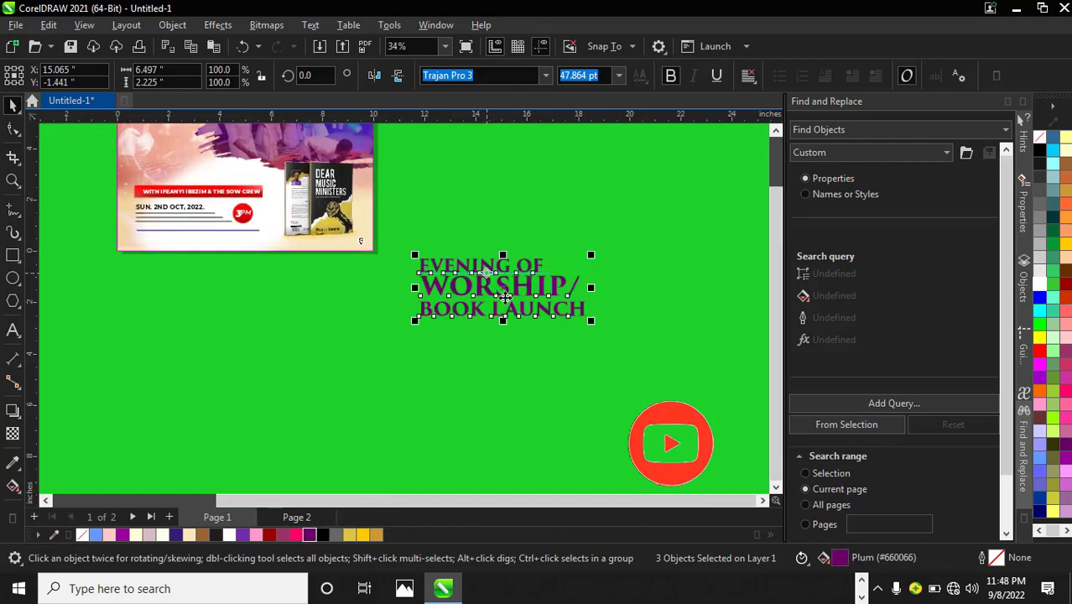
drag(500, 296, 508, 250)
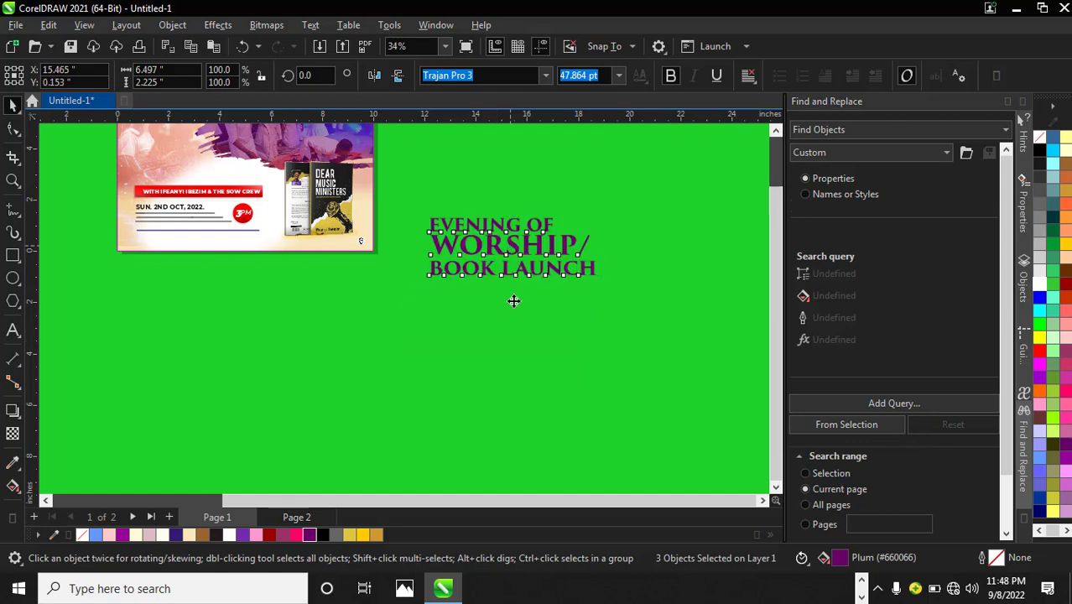
drag(513, 301, 507, 339)
right_click(508, 339)
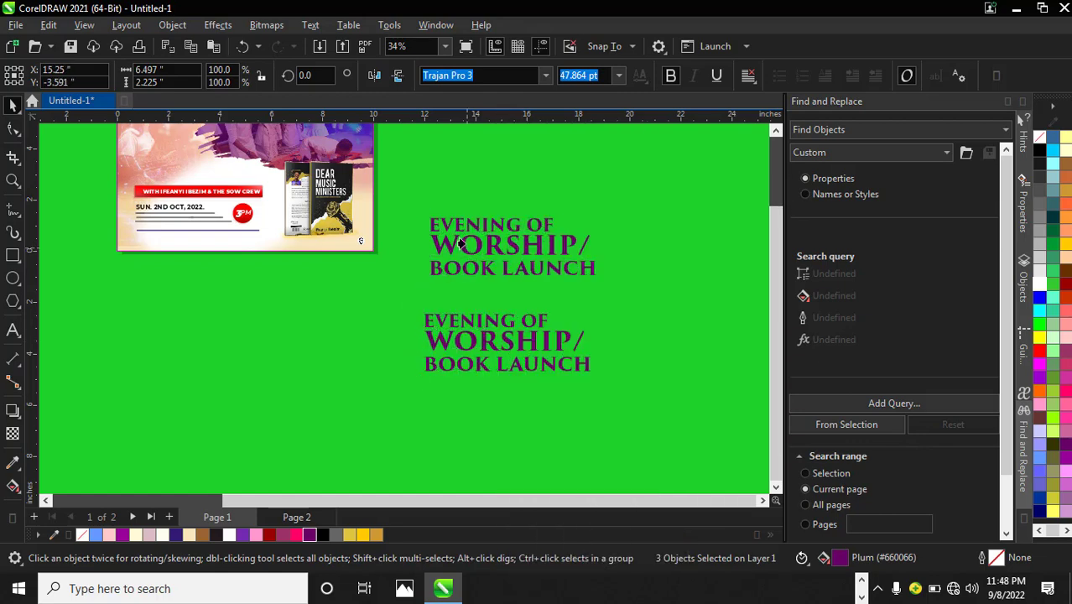
Try to PowerClip the lower title copy inside the upper title's WORSHIP/ line
click(457, 245)
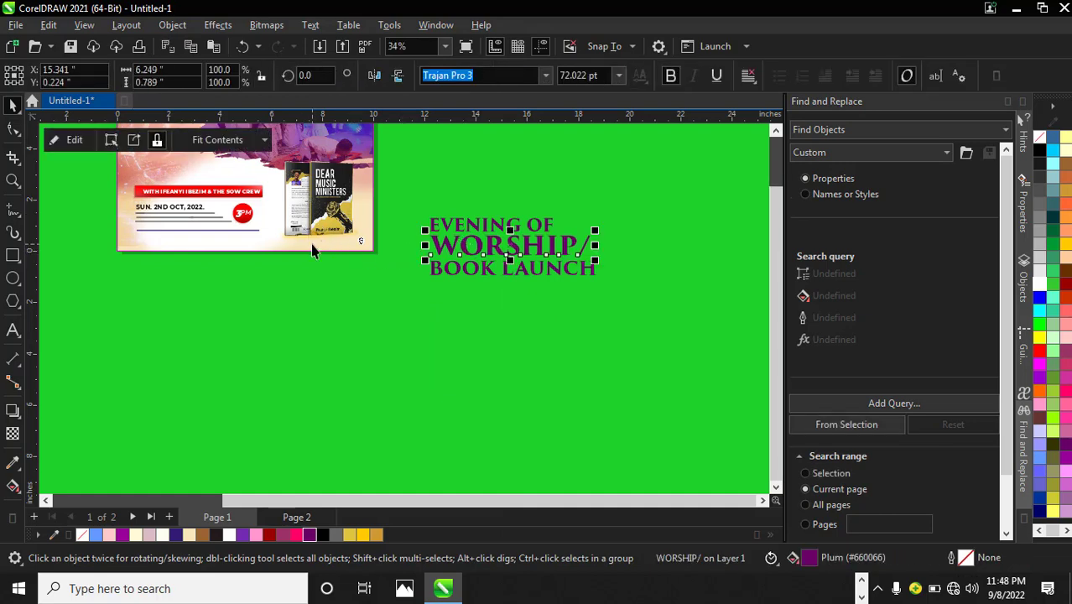
key(ctrl+z)
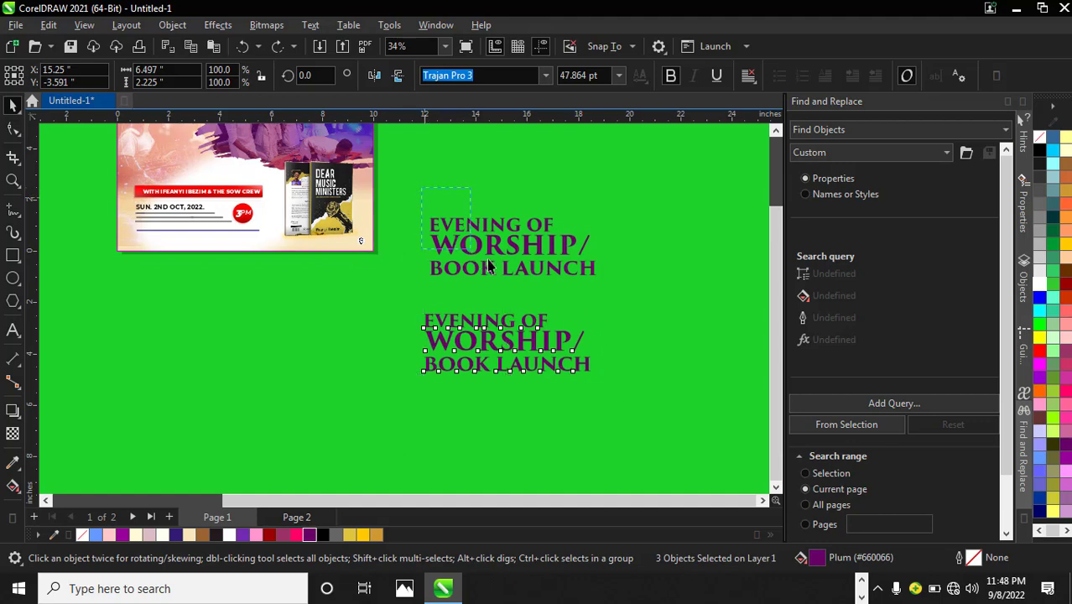
Group the three lines of the upper title, and group the three lines of the lower copy separately
drag(645, 299, 645, 299)
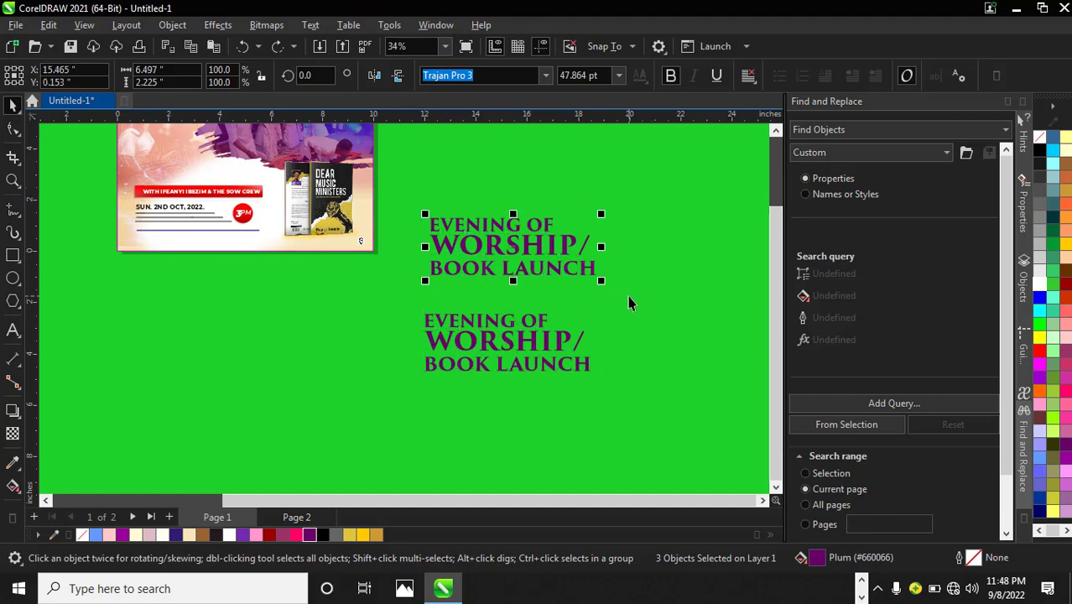
key(ctrl+g)
drag(385, 292, 671, 403)
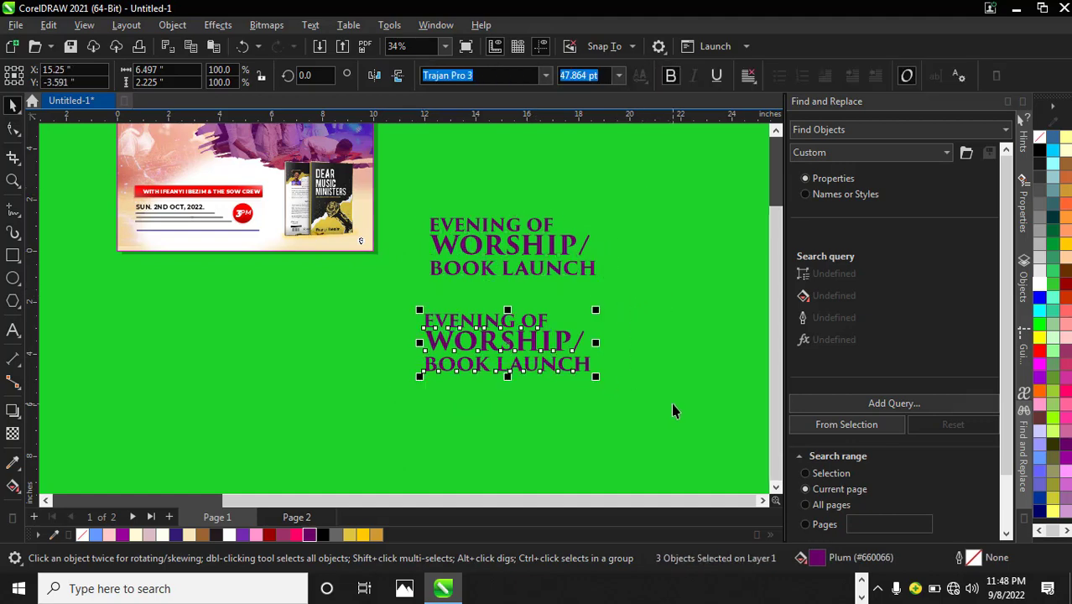
key(ctrl+g)
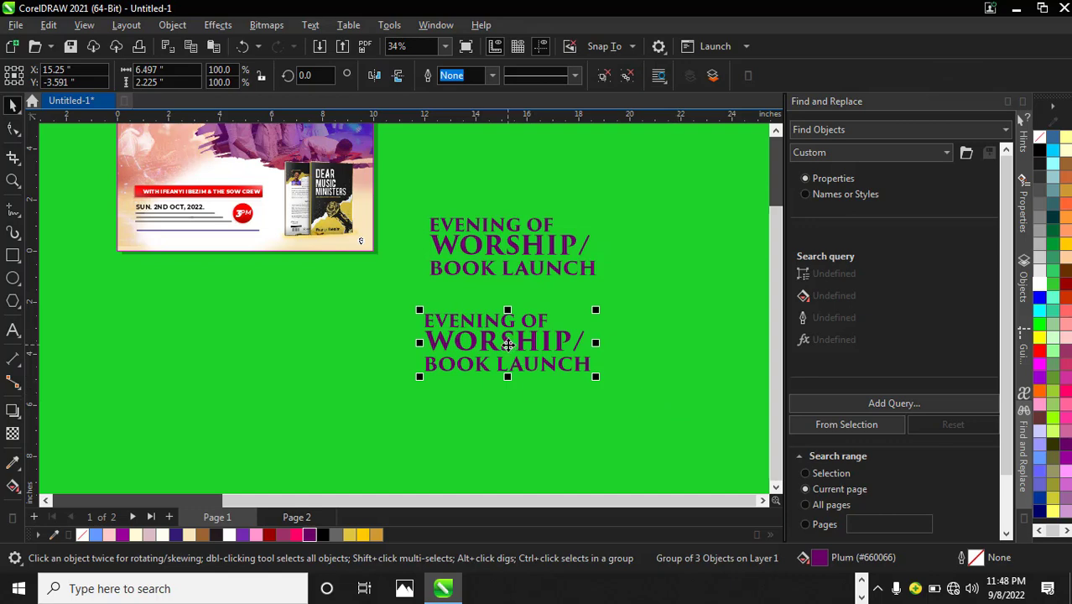
PowerClip the lower title group inside the upper title group and open the PowerClip contents for editing
right_click(507, 344)
click(553, 298)
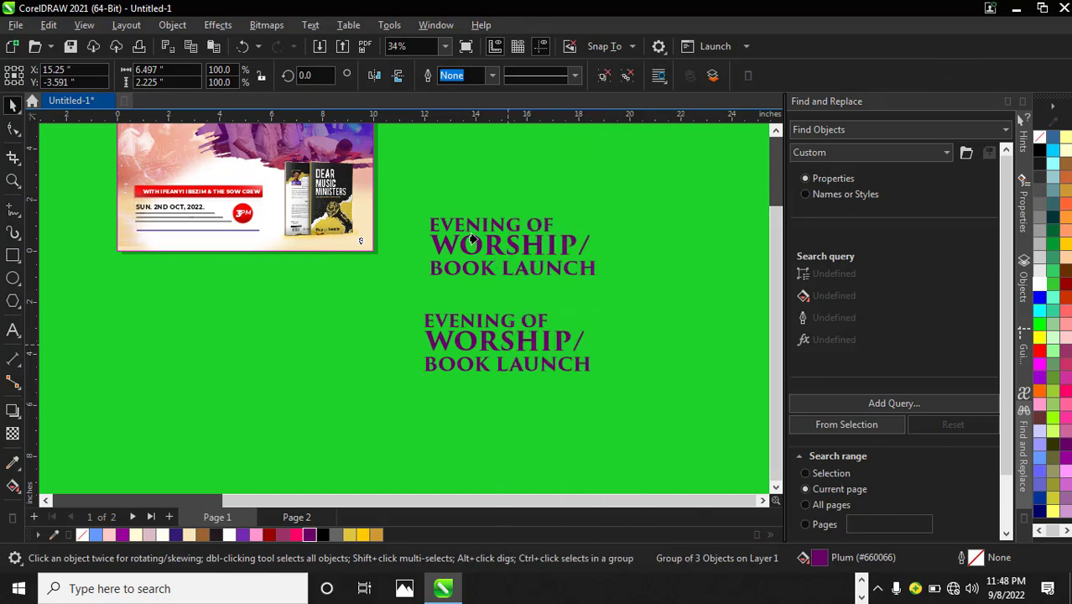
click(473, 241)
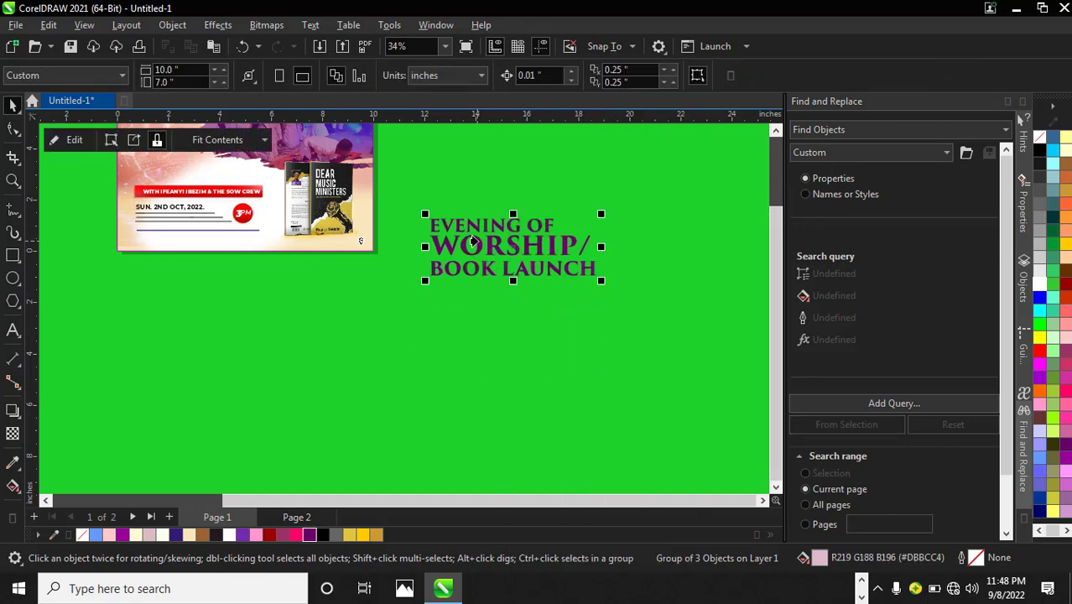
click(74, 139)
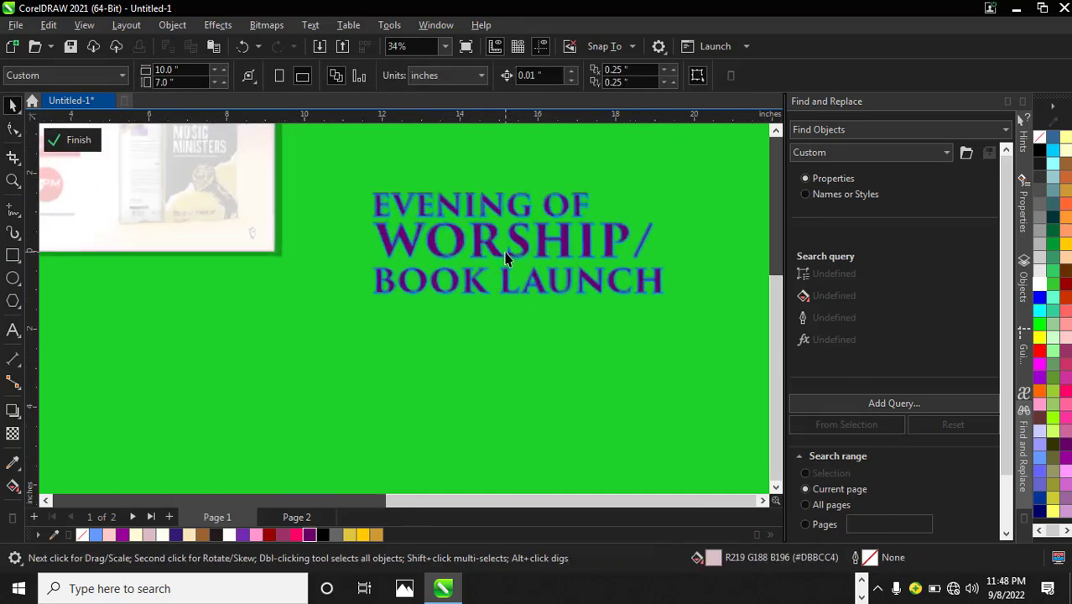
scroll(495, 252, up, 2)
scroll(474, 241, up, 1)
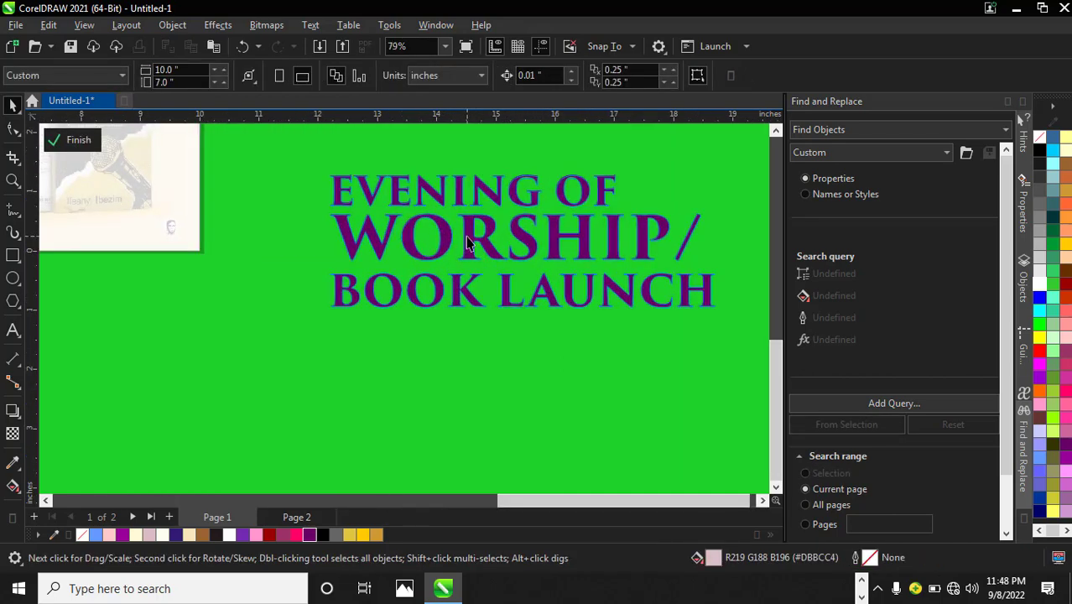
Remove the fill from the title group inside the PowerClip and give its letters a purple outline
click(469, 244)
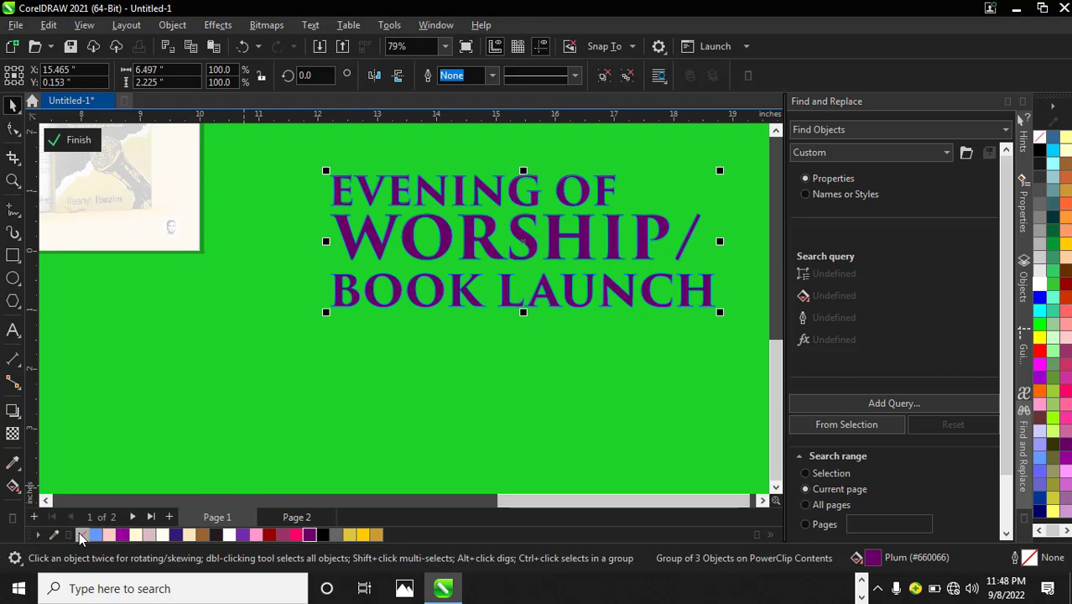
click(82, 535)
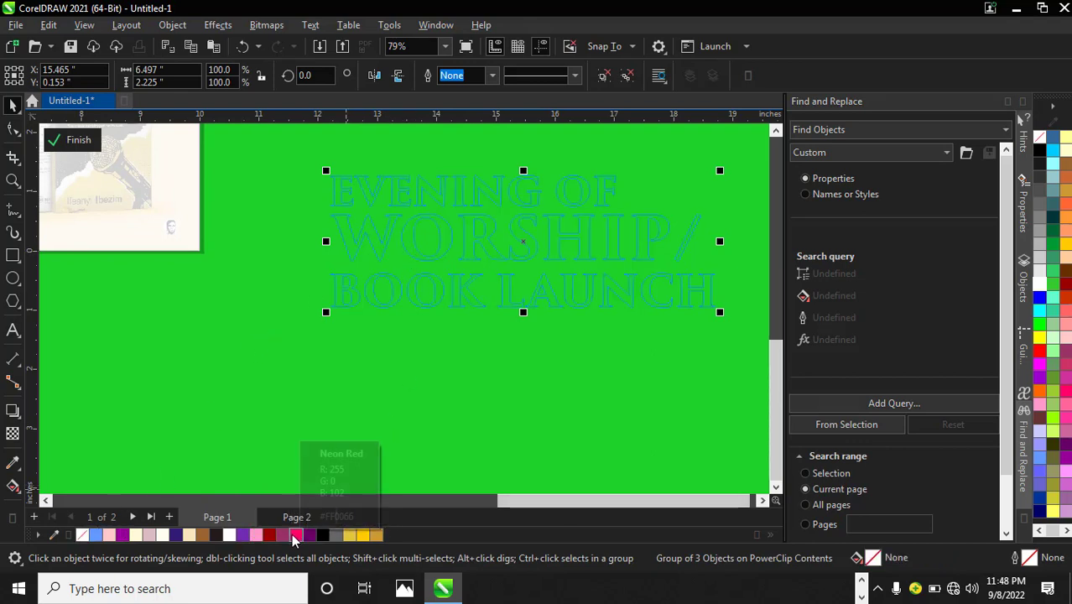
right_click(291, 534)
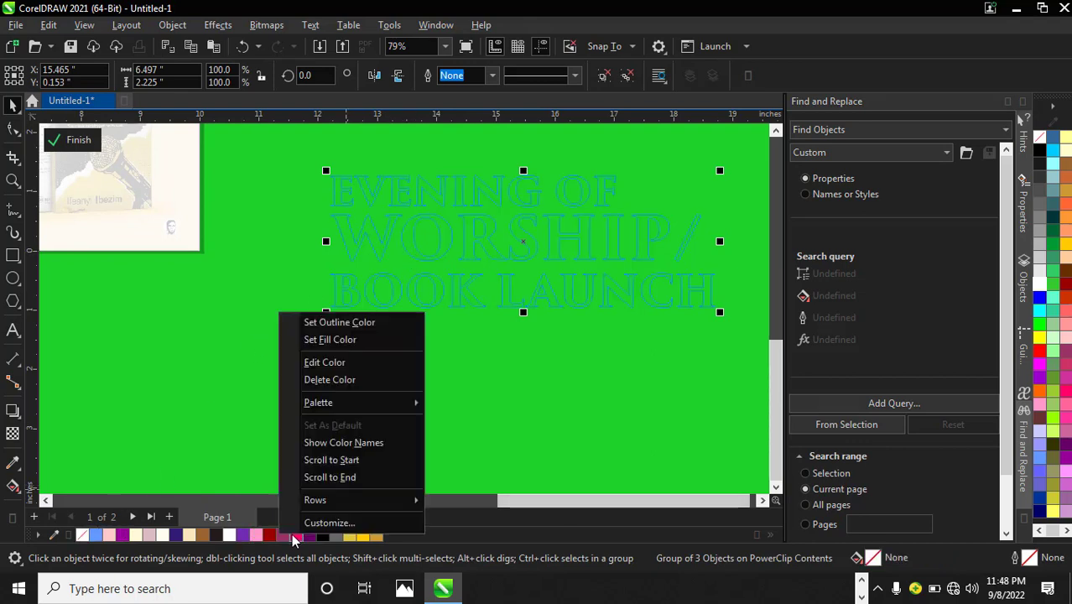
click(123, 537)
right_click(123, 534)
click(157, 319)
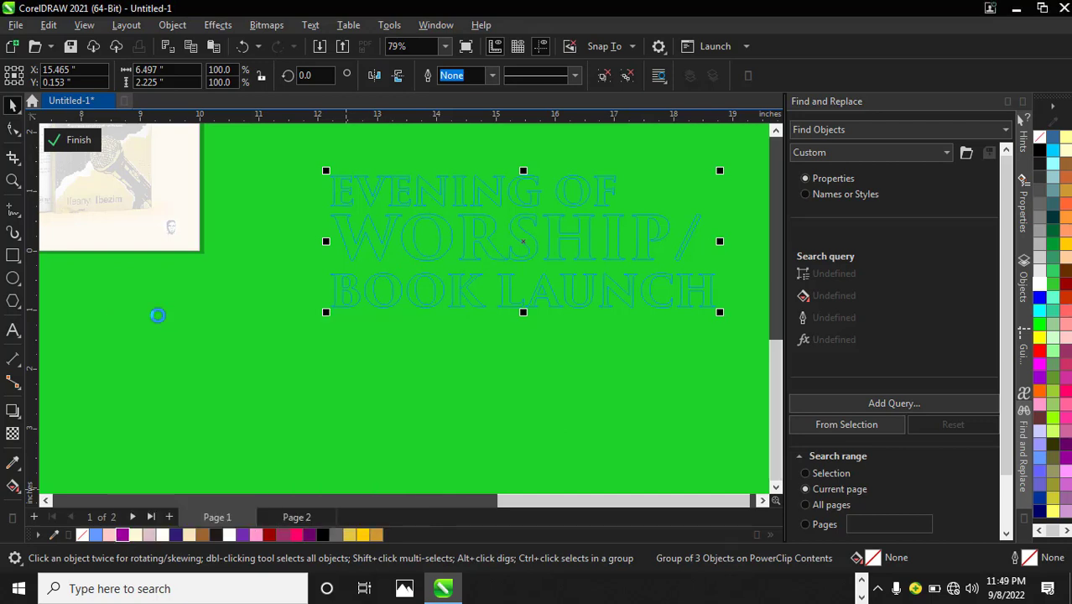
Set the outline width of the title group inside the PowerClip to 10.0 px
click(492, 75)
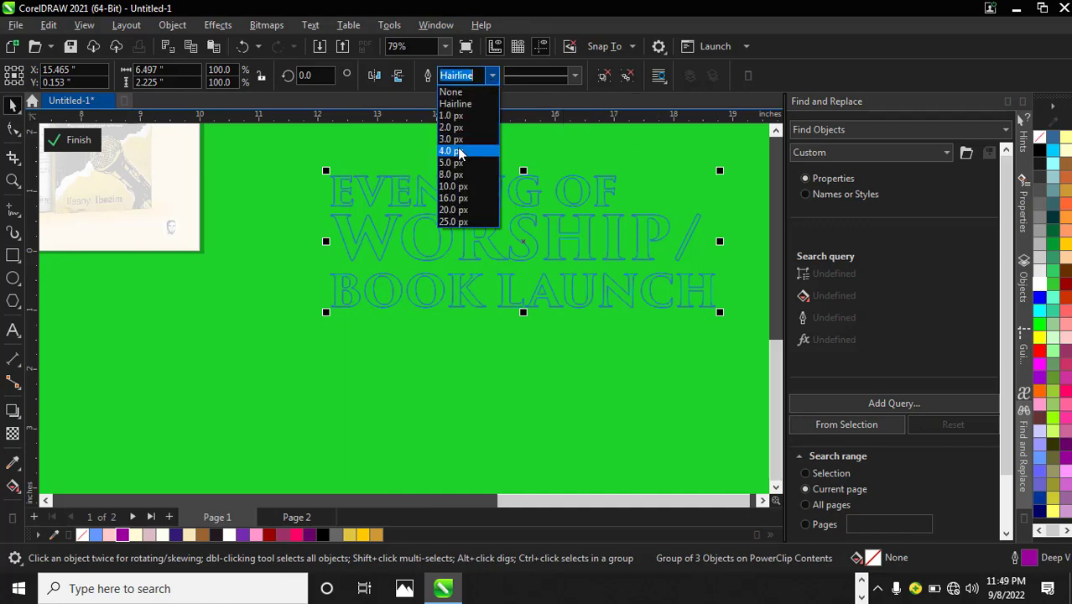
click(458, 150)
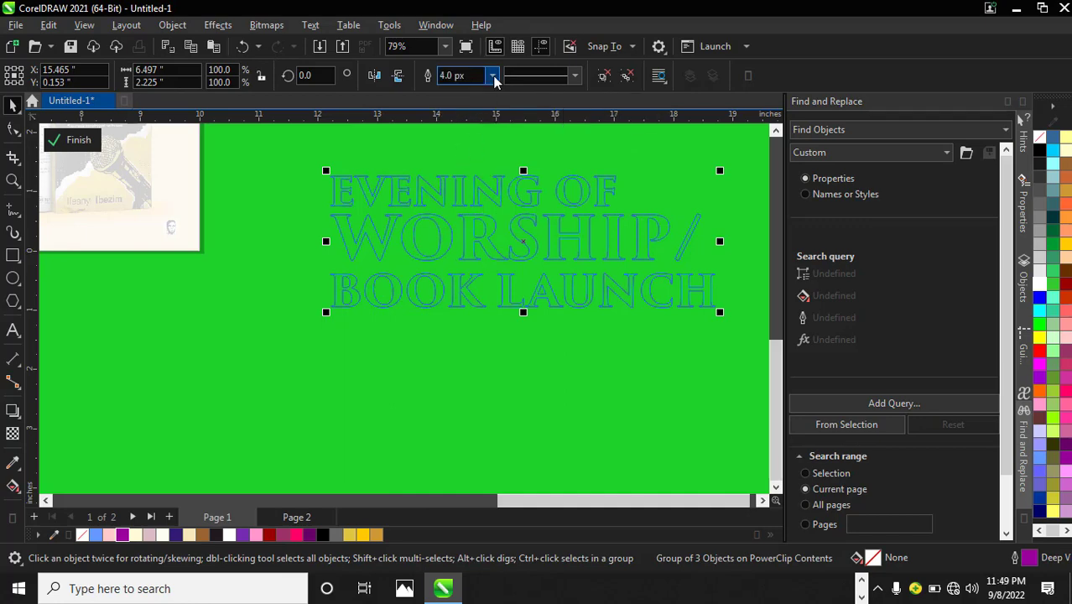
click(493, 75)
click(481, 179)
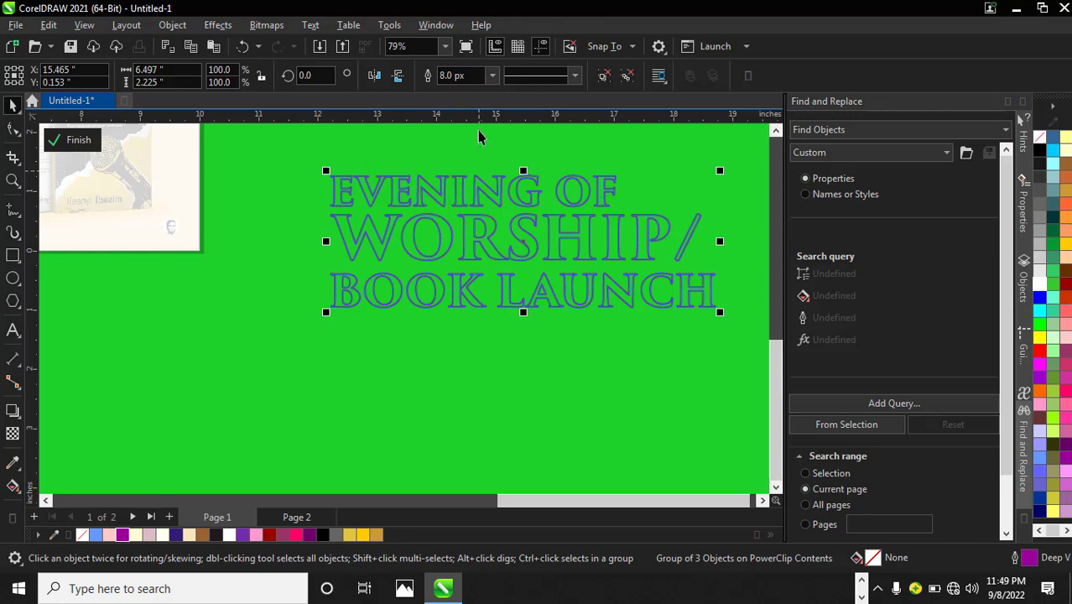
click(493, 76)
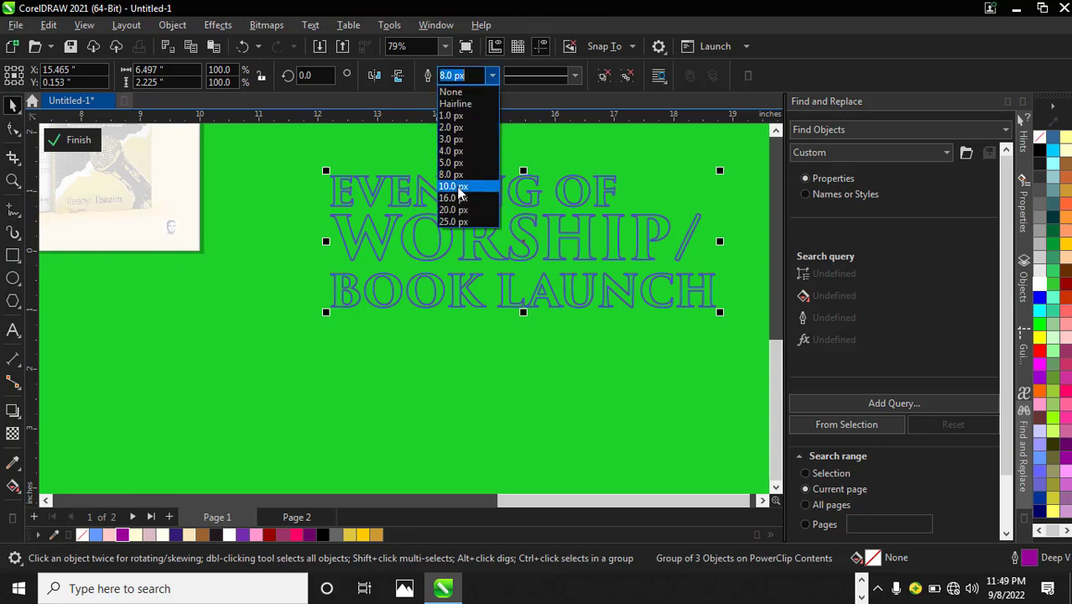
click(458, 193)
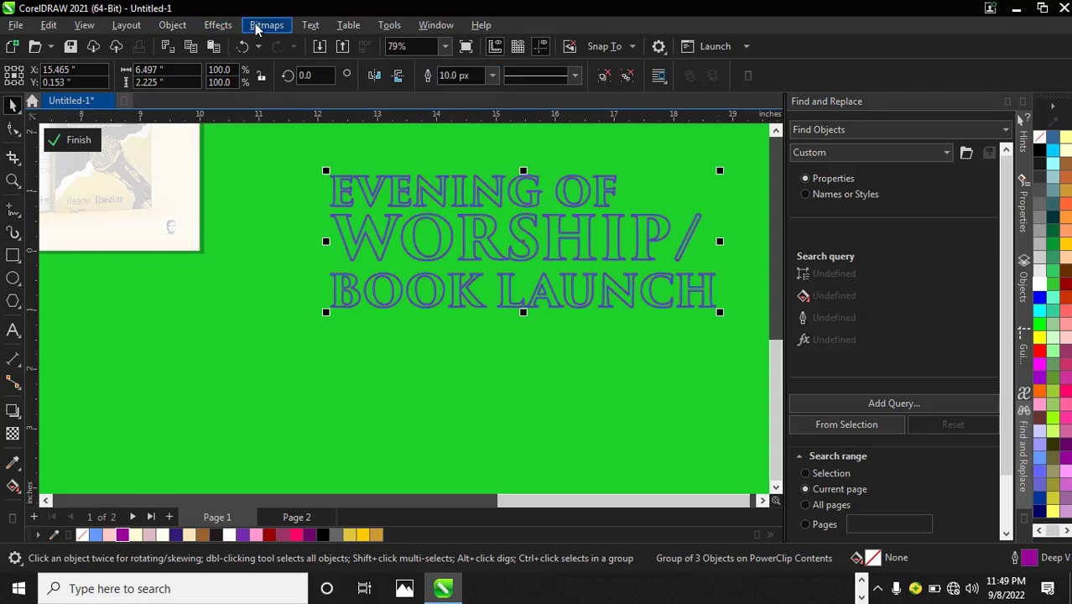
Apply a Gaussian Blur with a radius of 5.6 pixels to the outlined title group
click(217, 25)
mouse_move(252, 119)
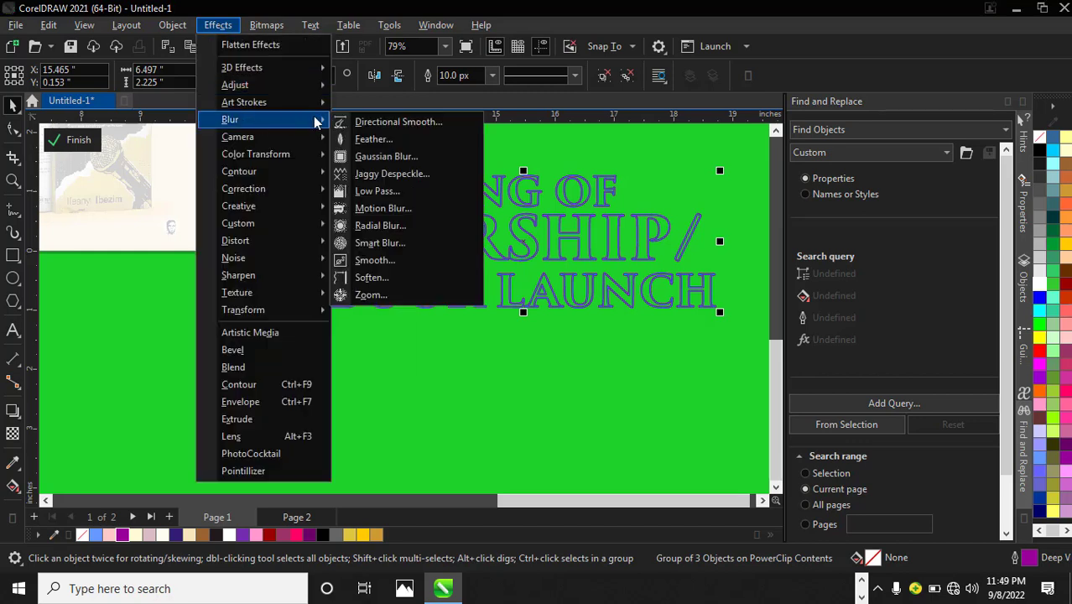
click(362, 157)
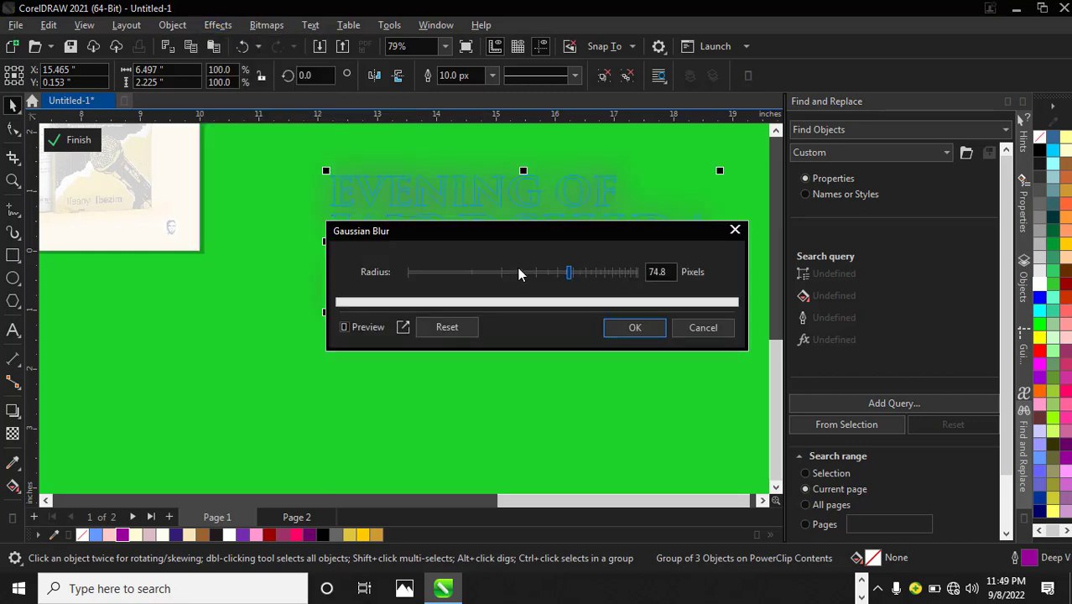
click(518, 270)
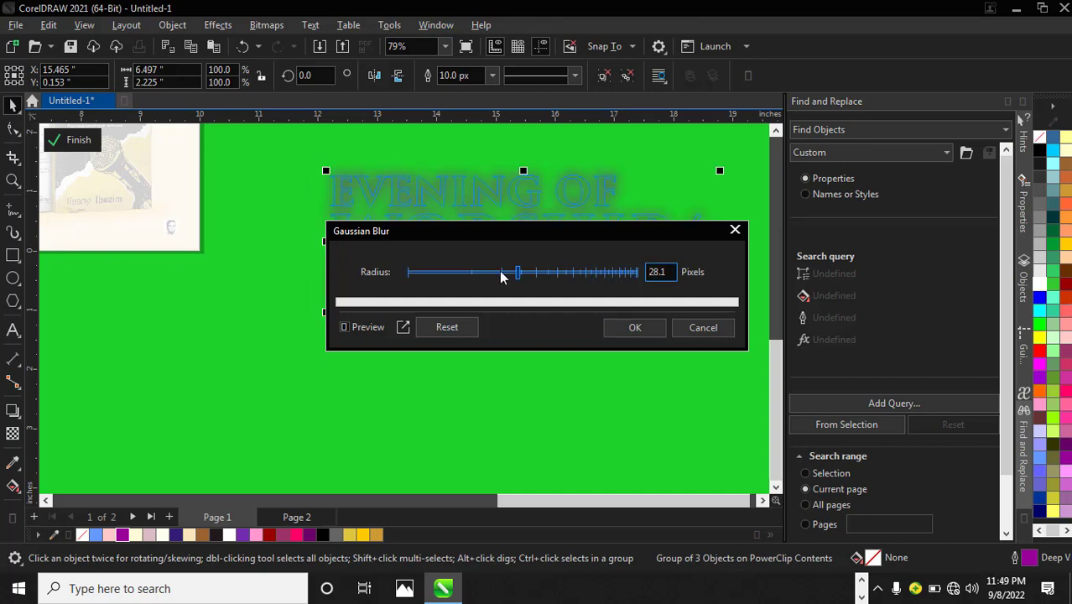
click(498, 275)
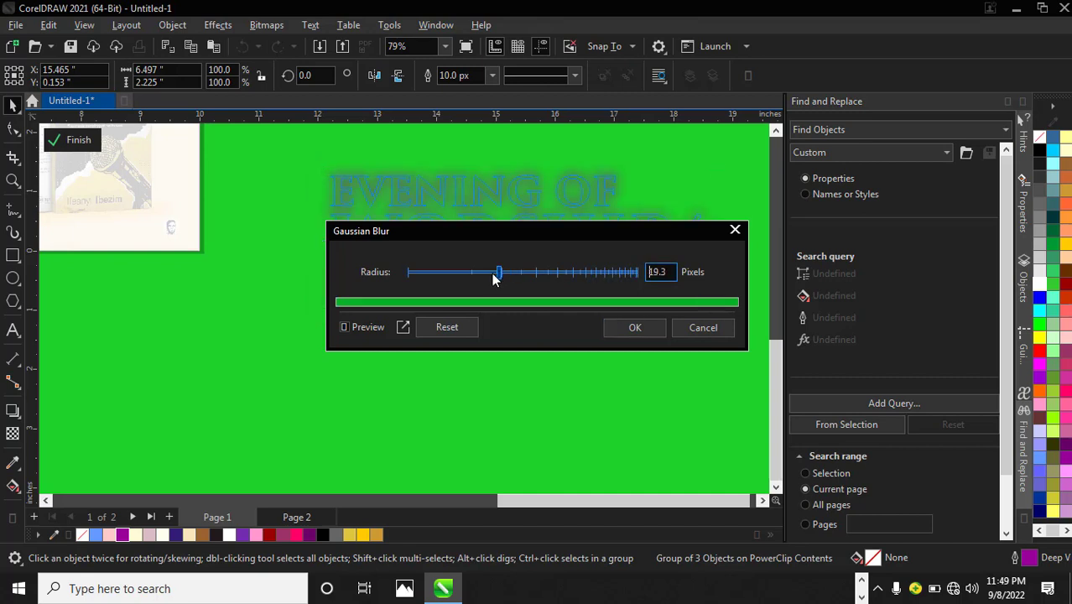
click(489, 276)
click(475, 272)
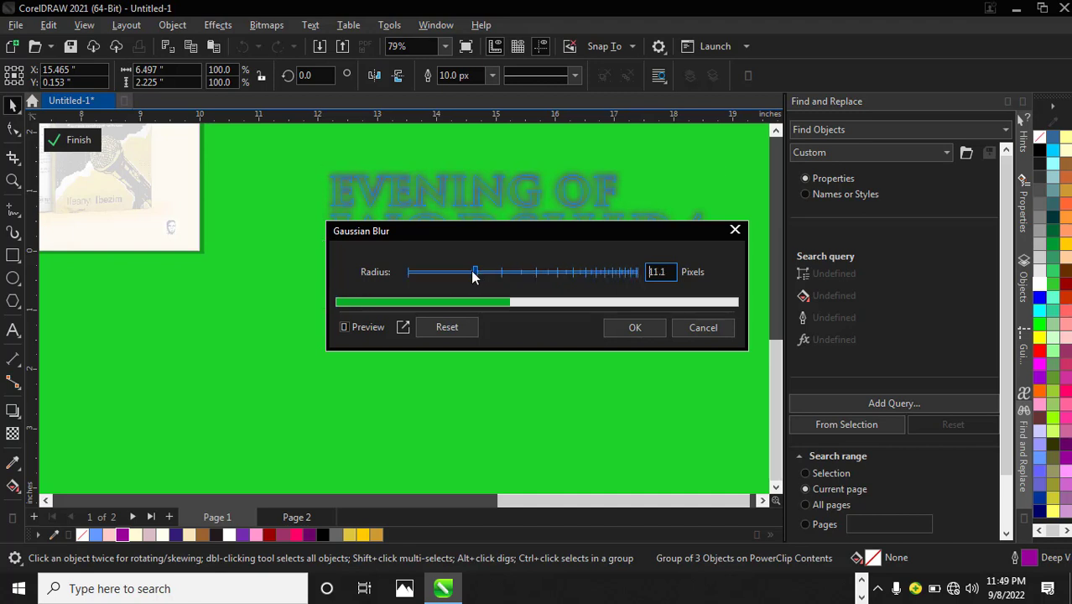
click(470, 277)
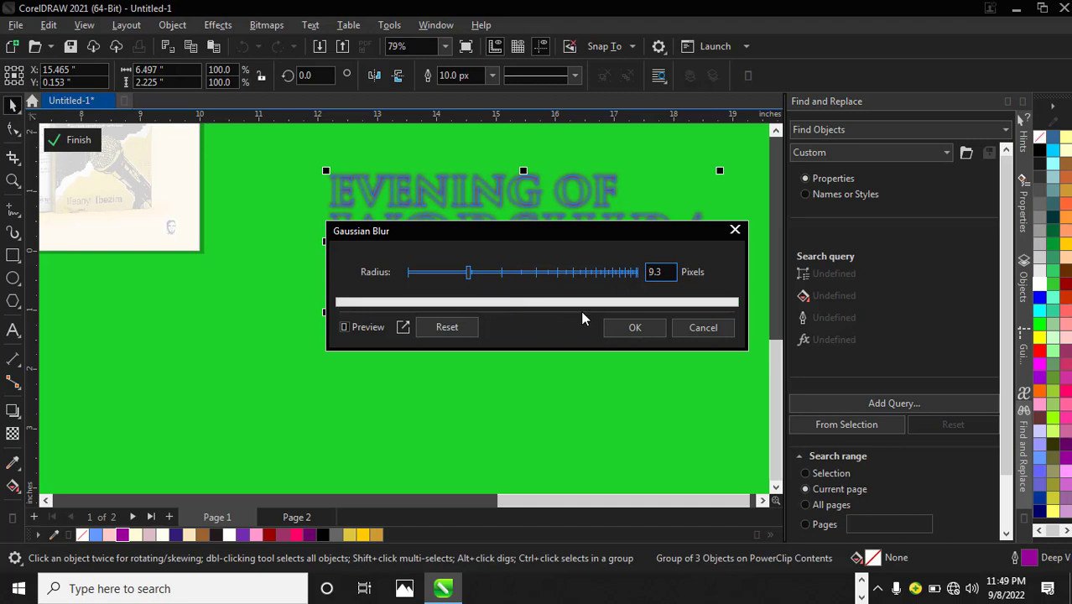
drag(467, 275, 451, 274)
click(621, 327)
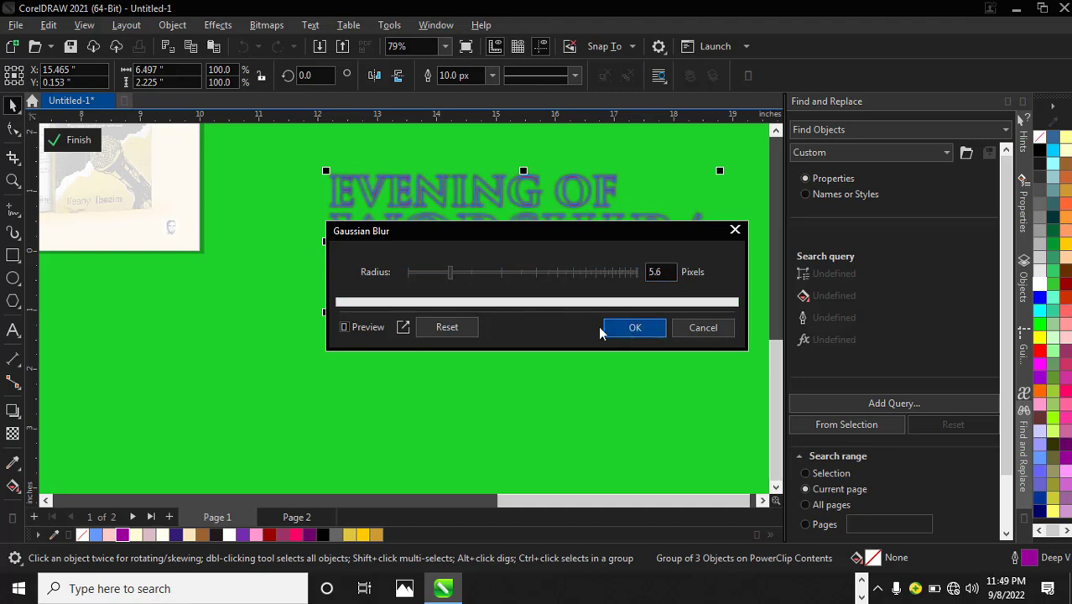
Change the blurred title outline to Neon Red and finish editing the PowerClip contents
right_click(294, 536)
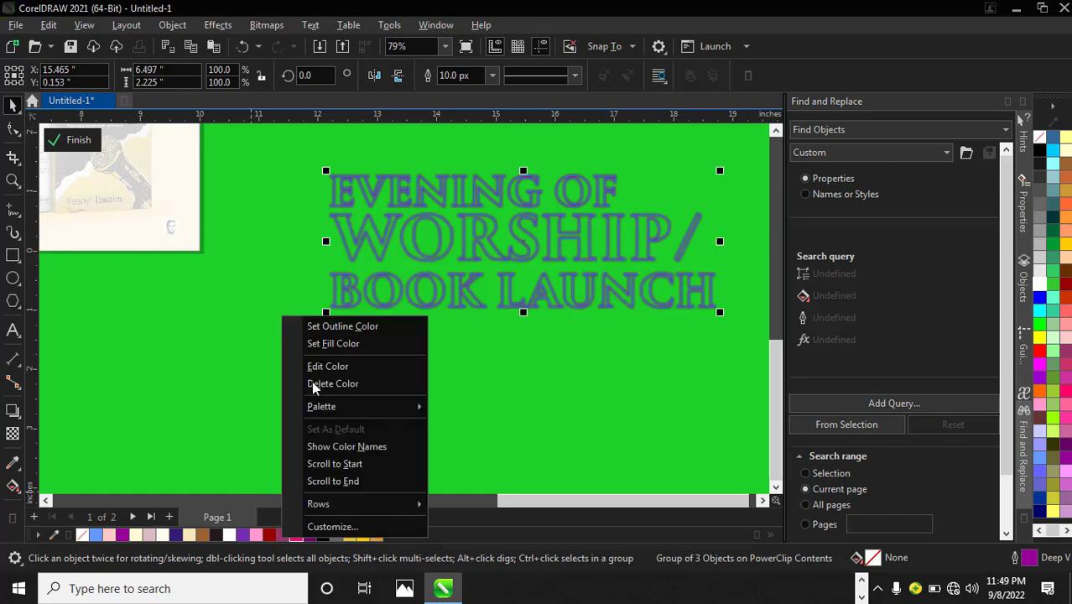
click(333, 327)
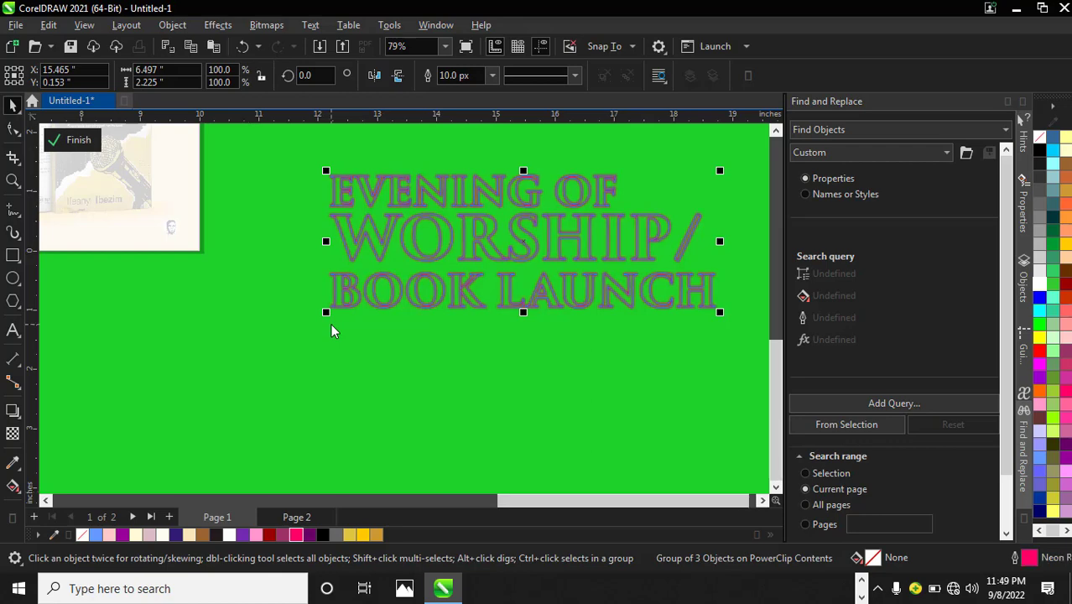
click(80, 142)
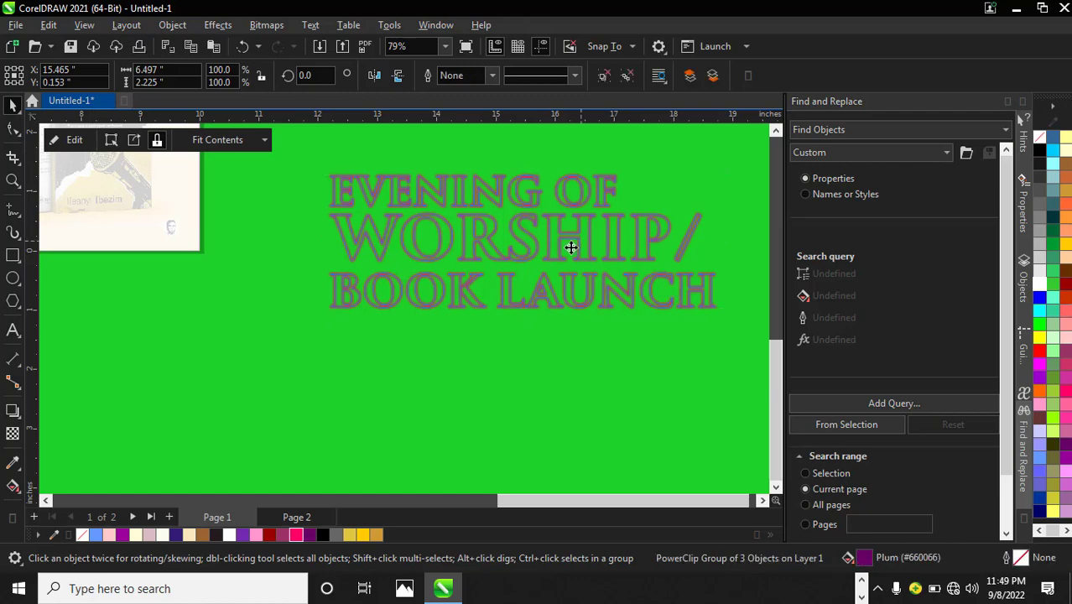
Move the PowerClip title to about X 13.1, Y -2.318 inches, just below the flyer's lower right corner
scroll(499, 259, down, 2)
scroll(499, 259, down, 3)
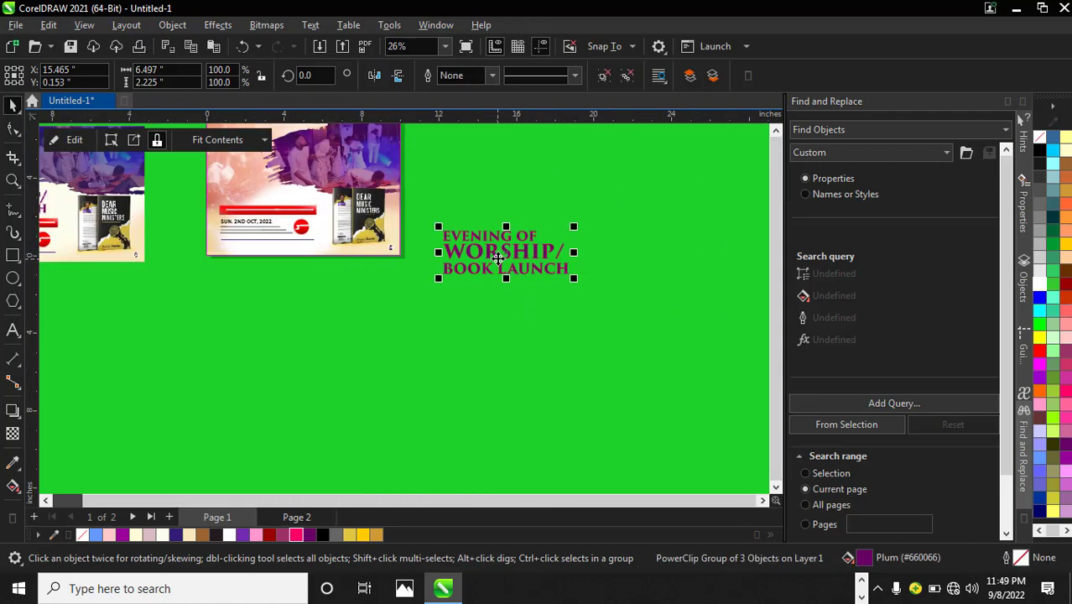
scroll(510, 249, up, 1)
scroll(510, 250, up, 5)
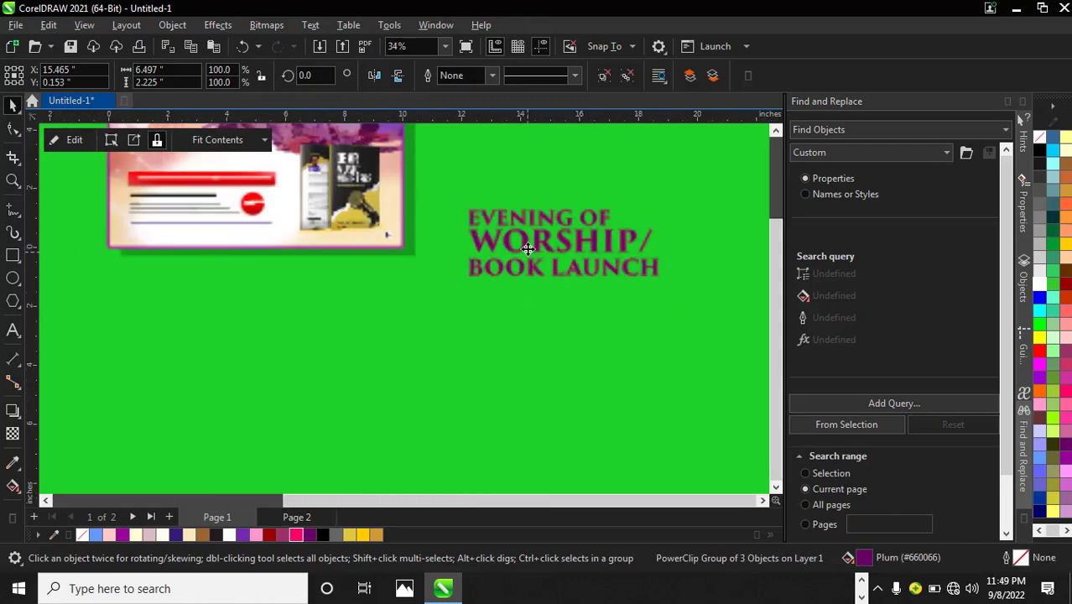
scroll(525, 240, up, 1)
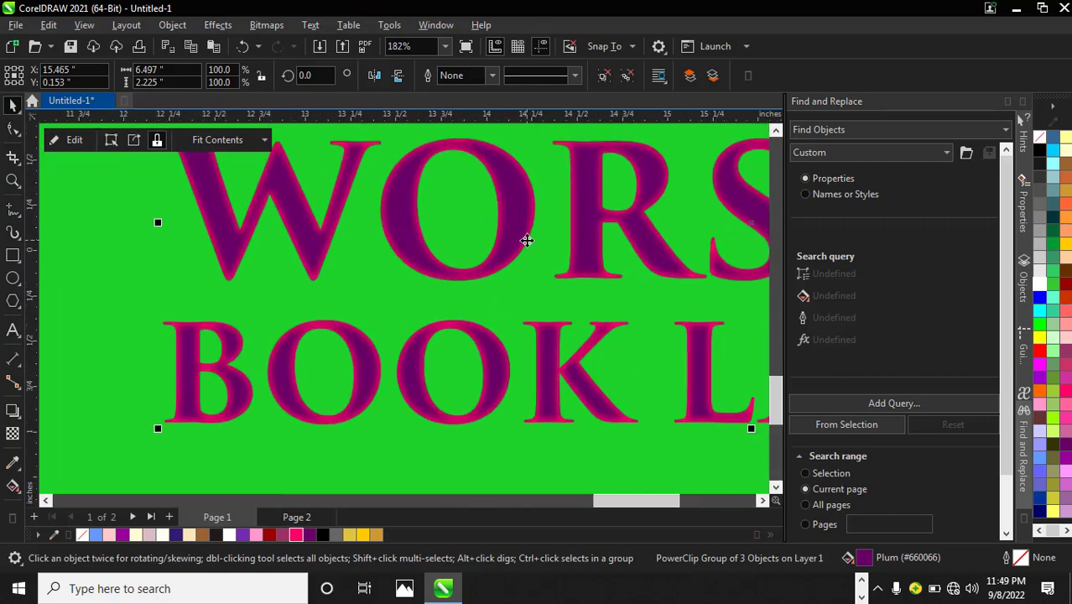
scroll(453, 256, down, 4)
drag(450, 261, 442, 300)
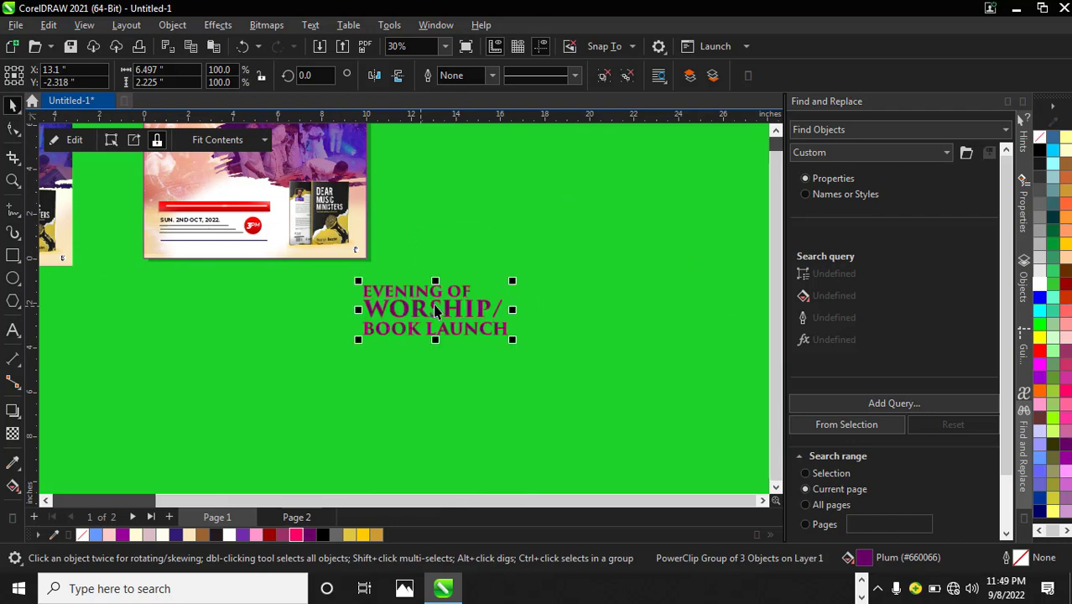
Add a drop shadow to the title, directed downward at about 272° with a stretch of about 99, and set its feather to 9
click(16, 412)
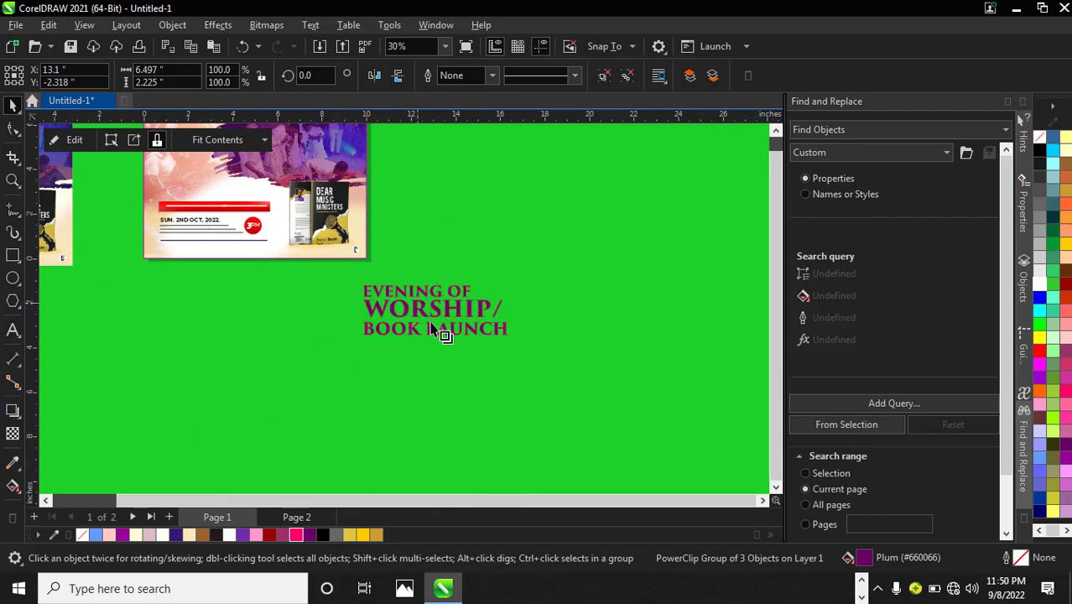
drag(431, 336, 432, 332)
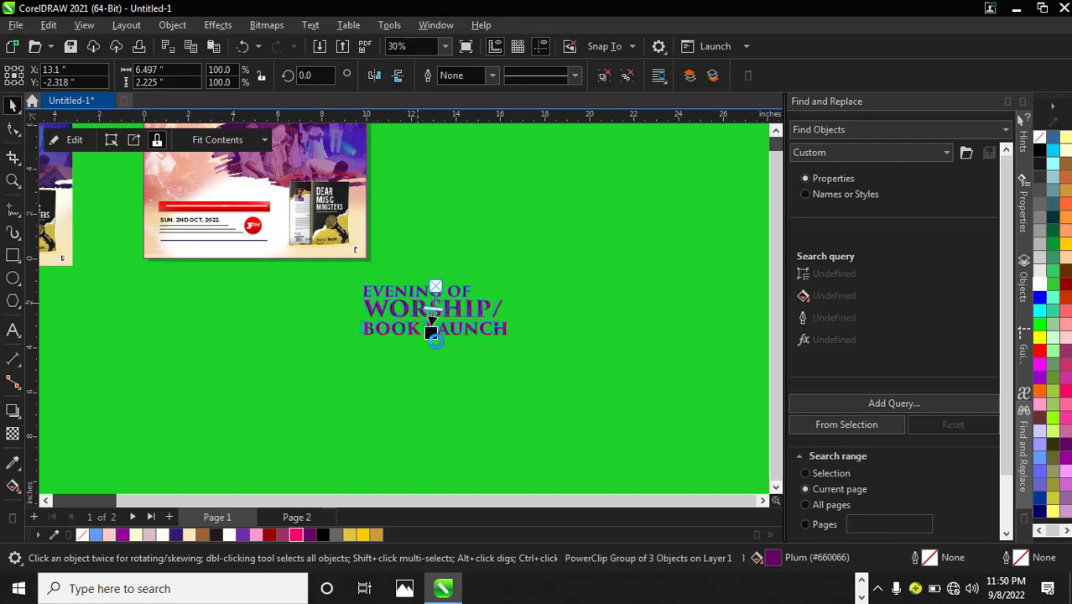
scroll(432, 334, up, 2)
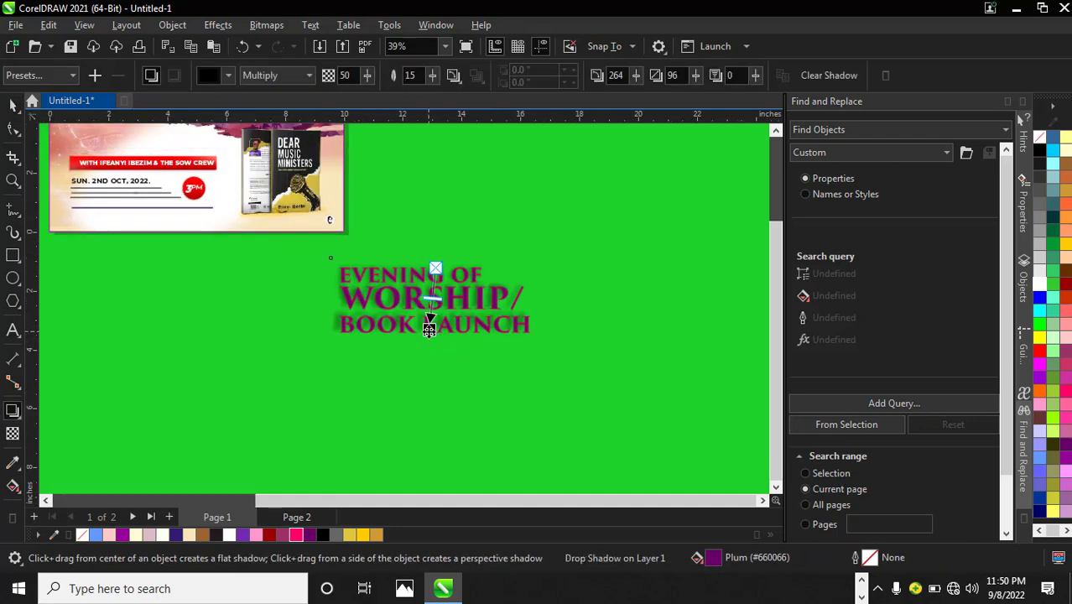
drag(428, 329, 437, 334)
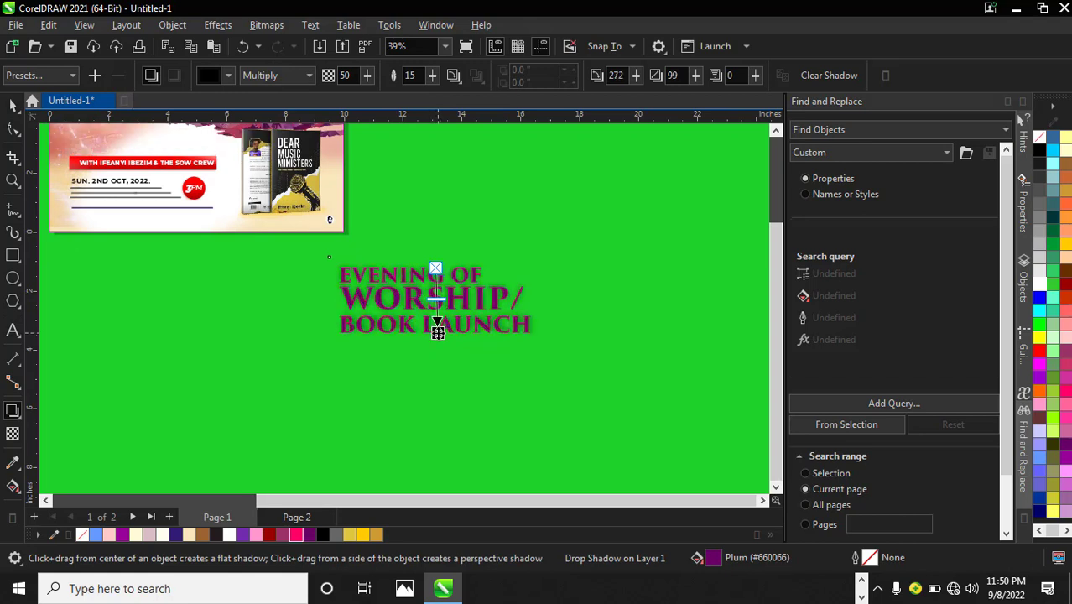
click(433, 77)
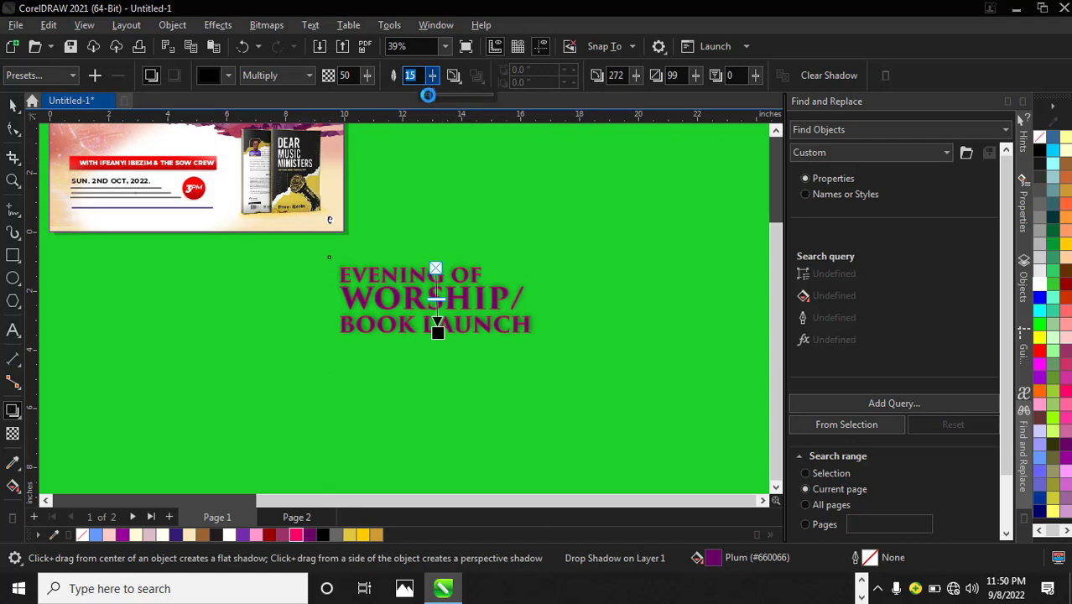
click(428, 94)
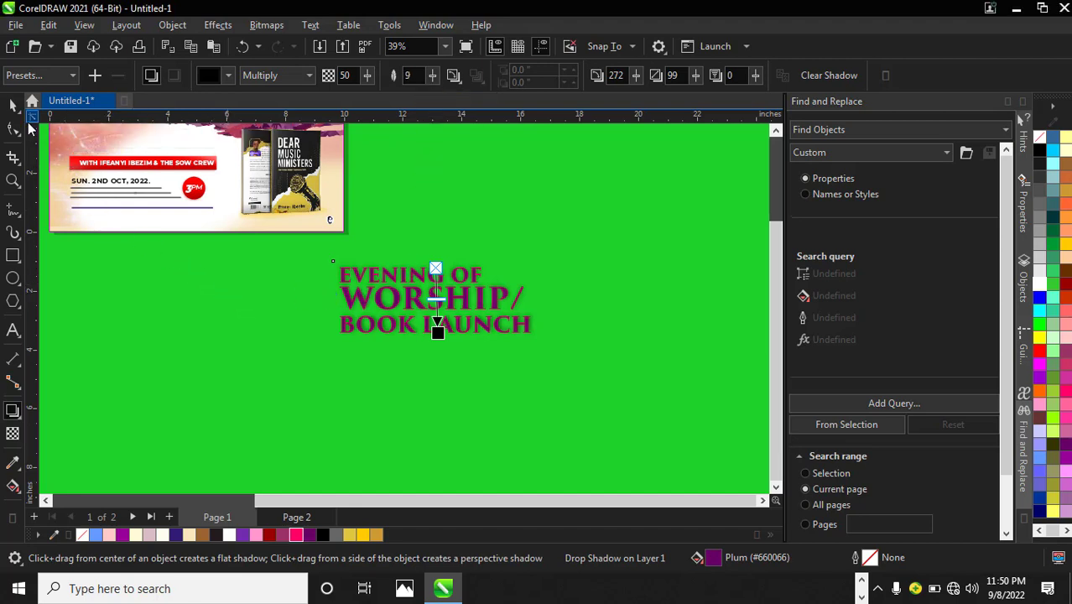
Break the drop shadow apart from the title and move the title off it to about X 17.262, Y -2.163 inches
click(12, 105)
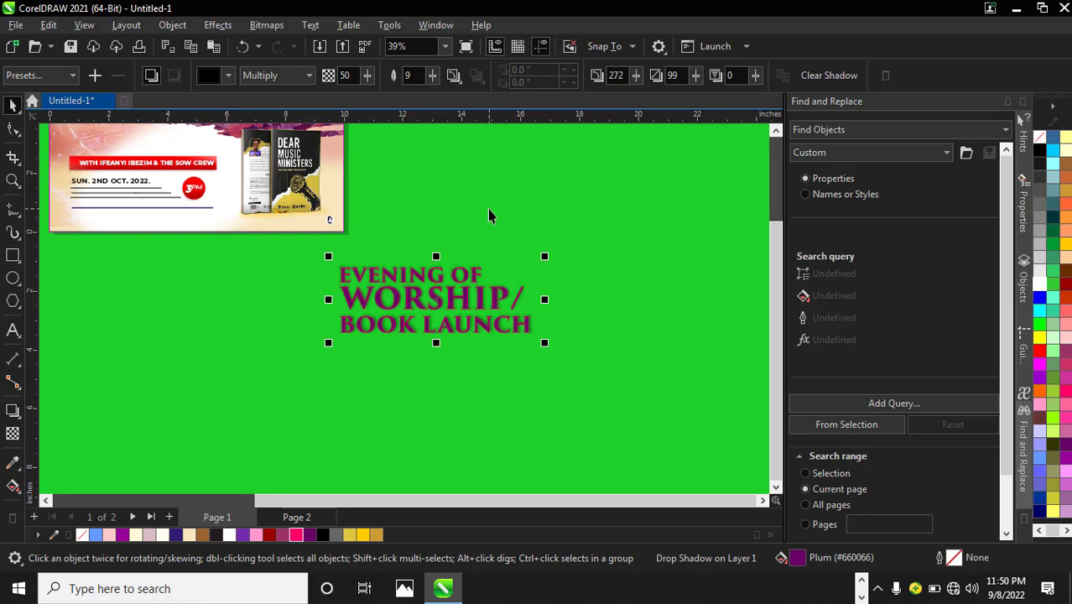
click(451, 390)
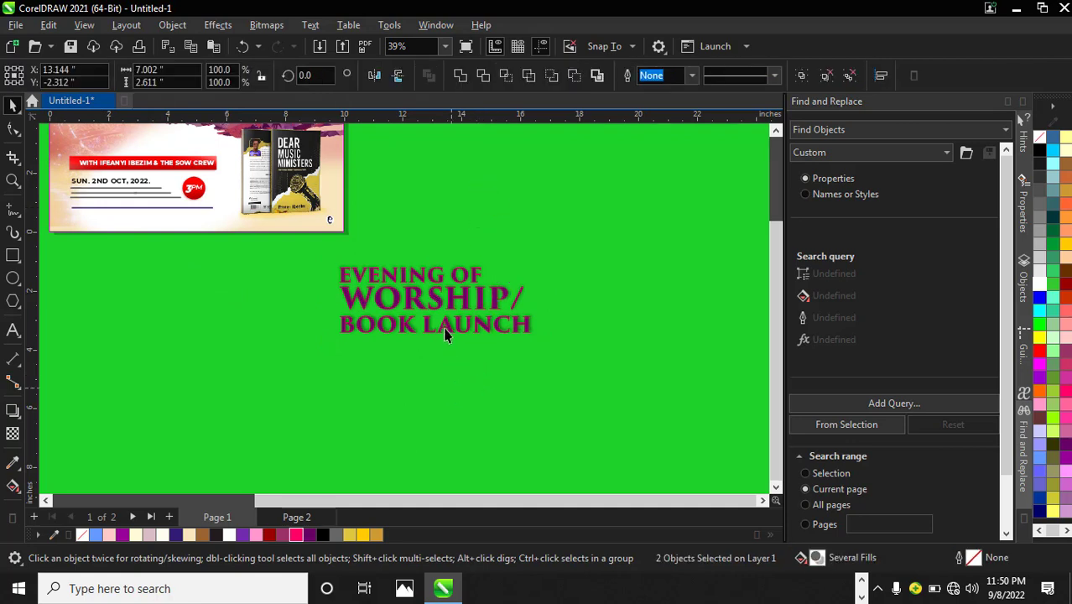
click(434, 295)
drag(473, 299, 553, 294)
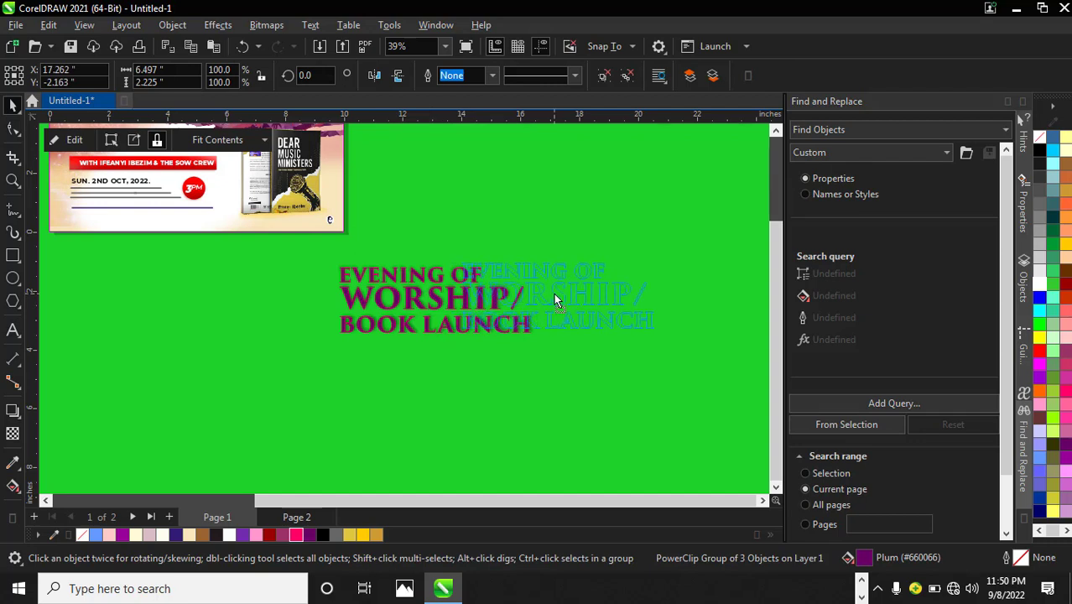
Select the detached title shadow and change its fill from black to Neon Red
click(415, 320)
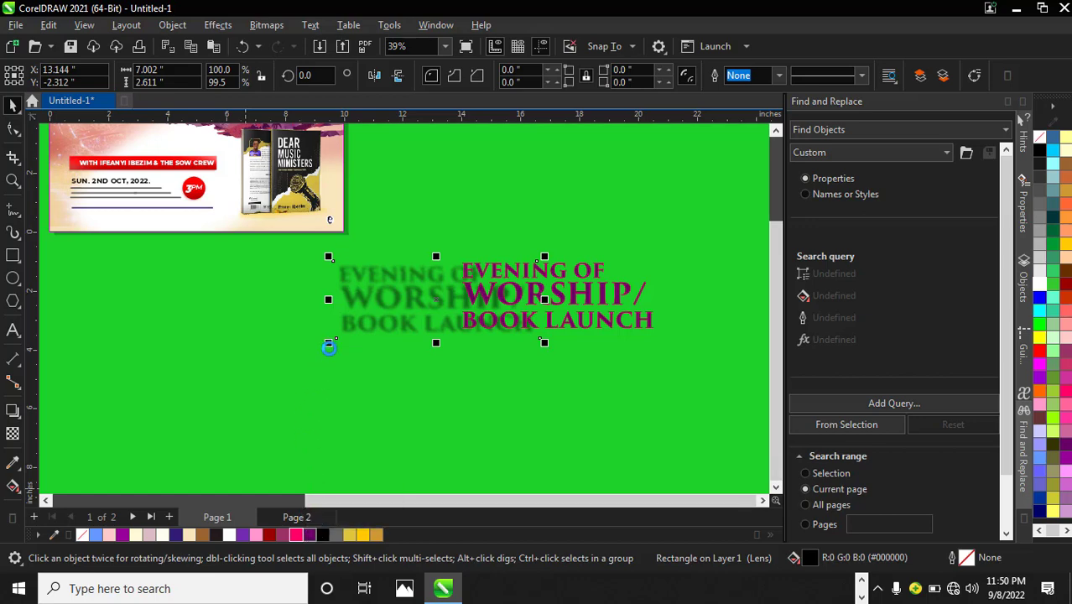
scroll(396, 318, up, 2)
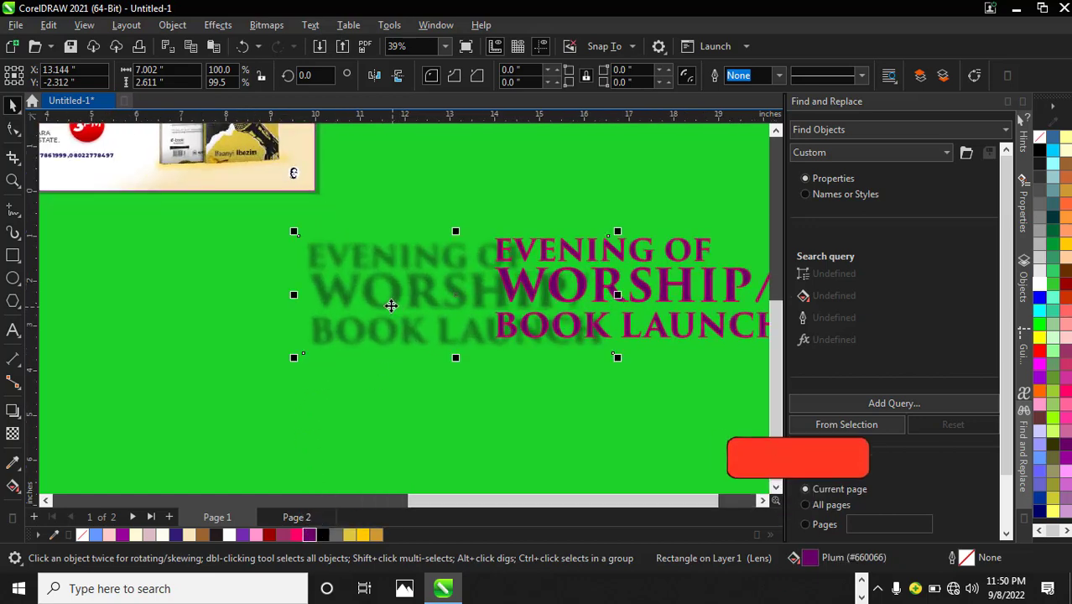
scroll(391, 306, up, 2)
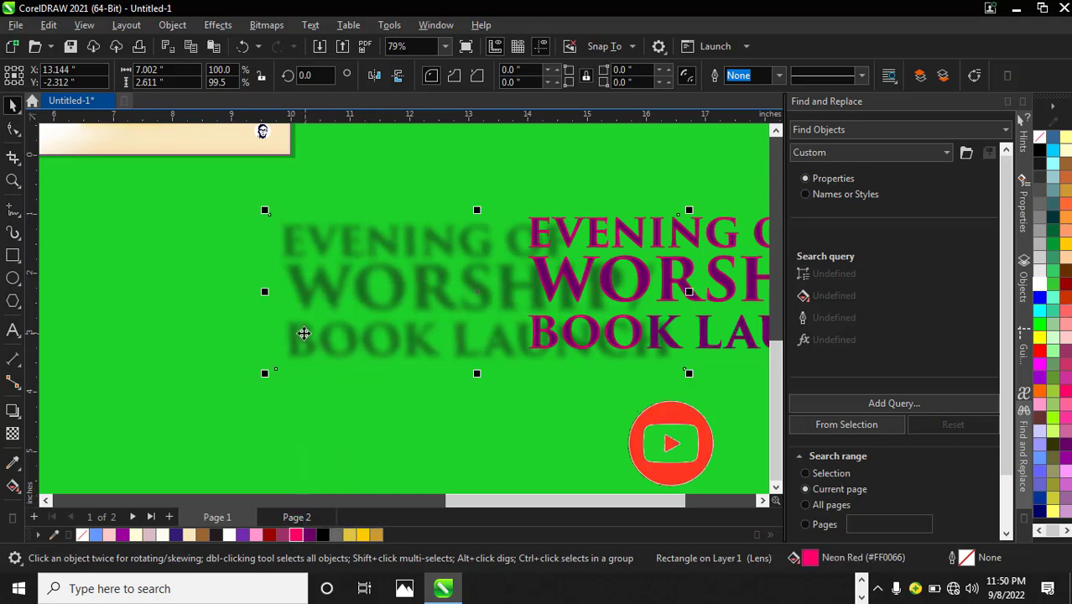
Raise the starting transparency of the detached title shadow's fountain transparency to 82, keeping the Multiply merge mode
scroll(299, 327, down, 3)
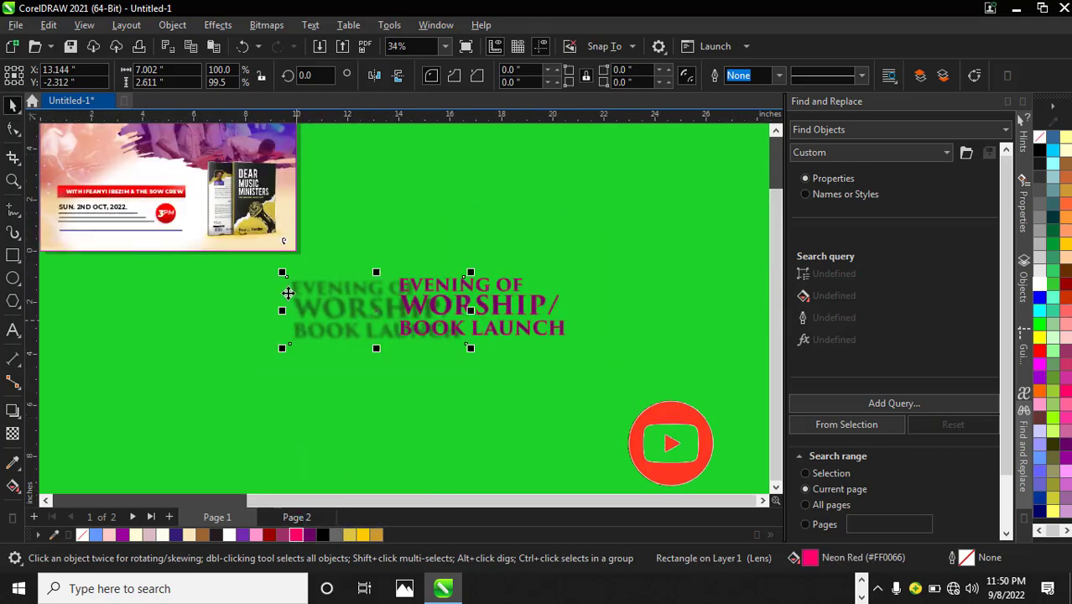
click(13, 433)
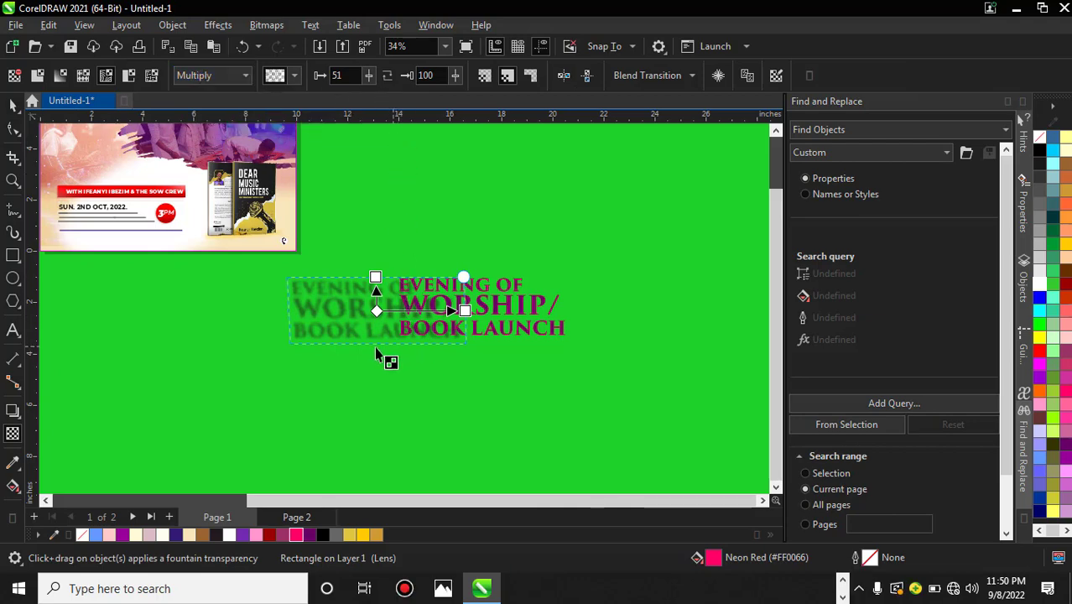
scroll(360, 346, down, 1)
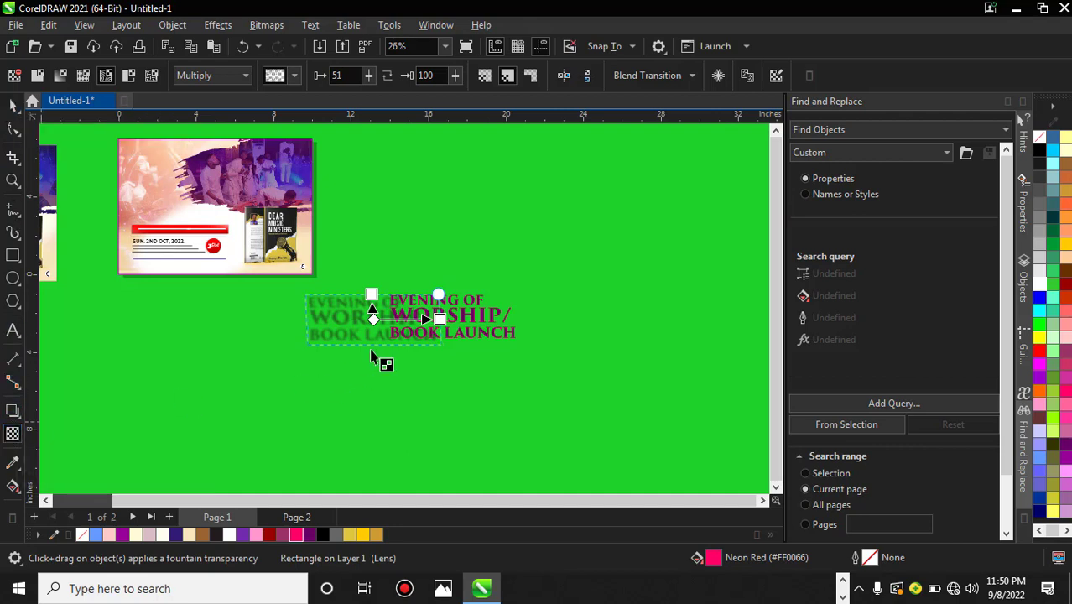
scroll(371, 292, up, 1)
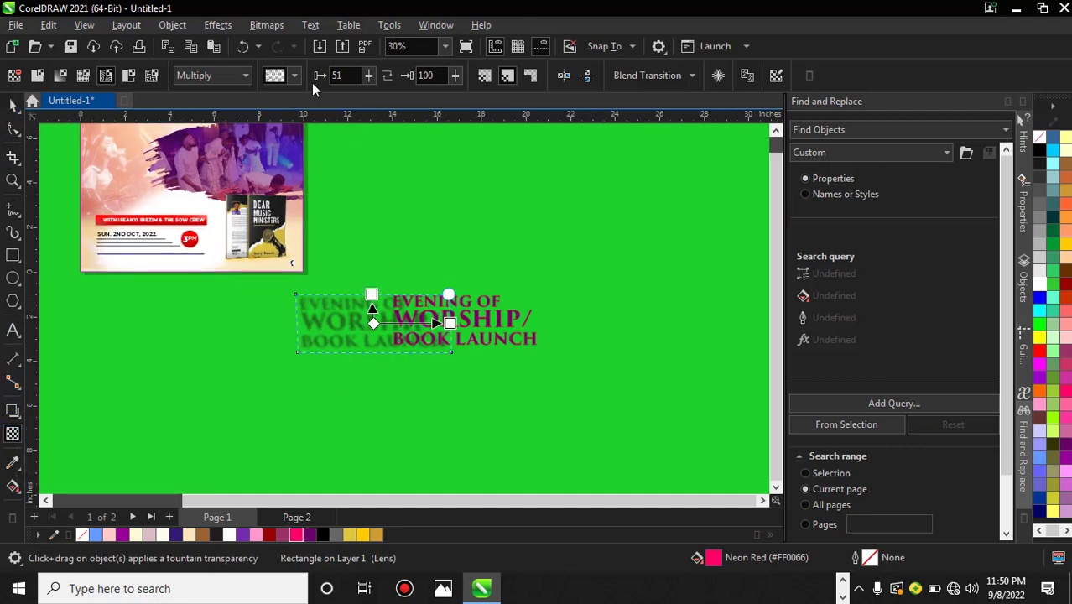
mouse_move(369, 78)
mouse_down()
mouse_move(374, 97)
mouse_move(385, 92)
mouse_up()
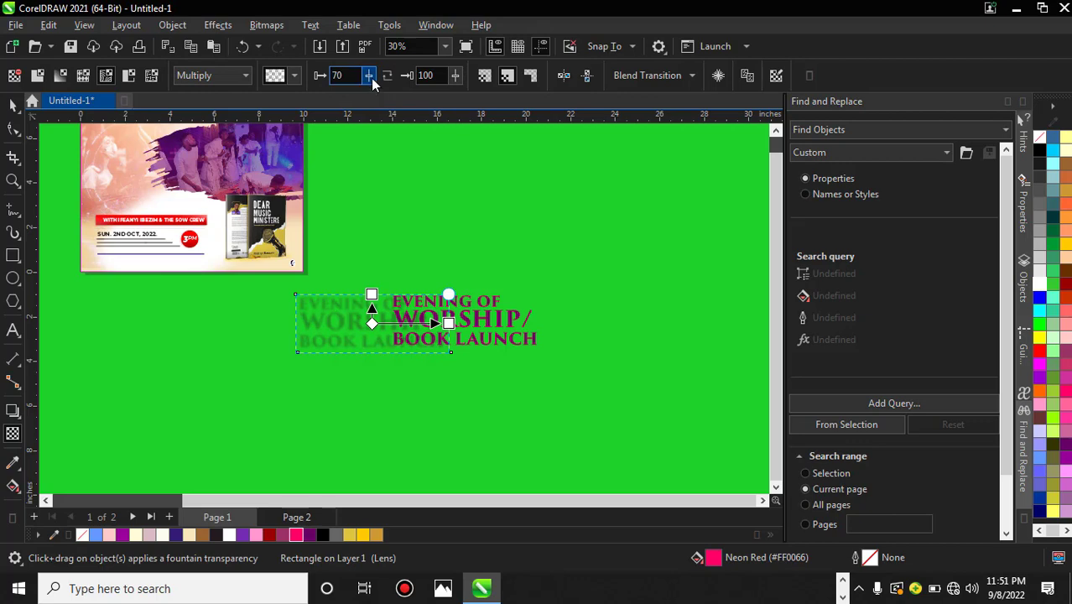
click(370, 78)
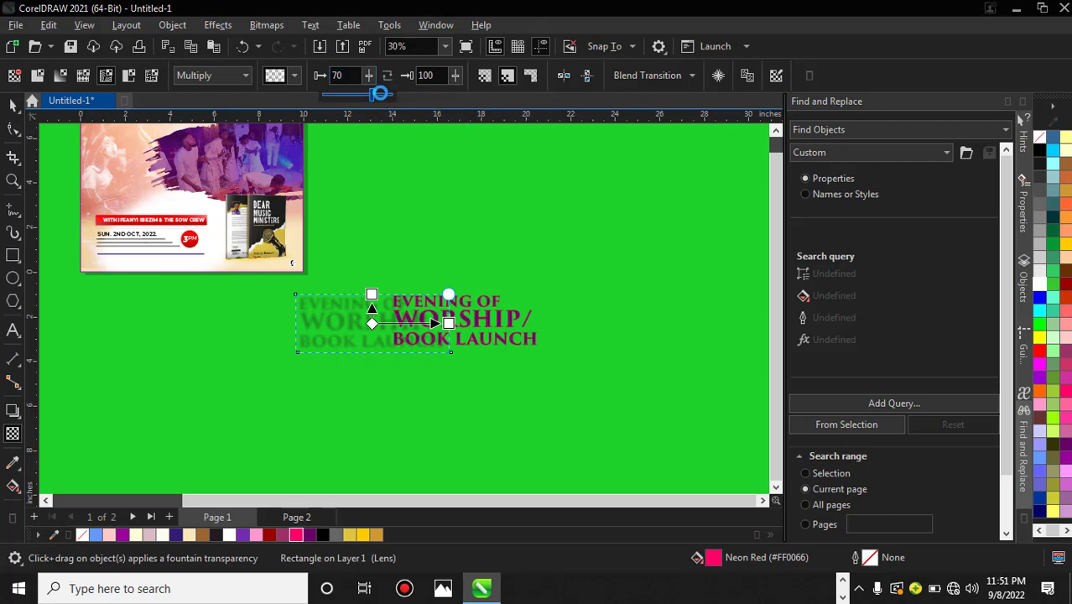
drag(379, 93, 380, 93)
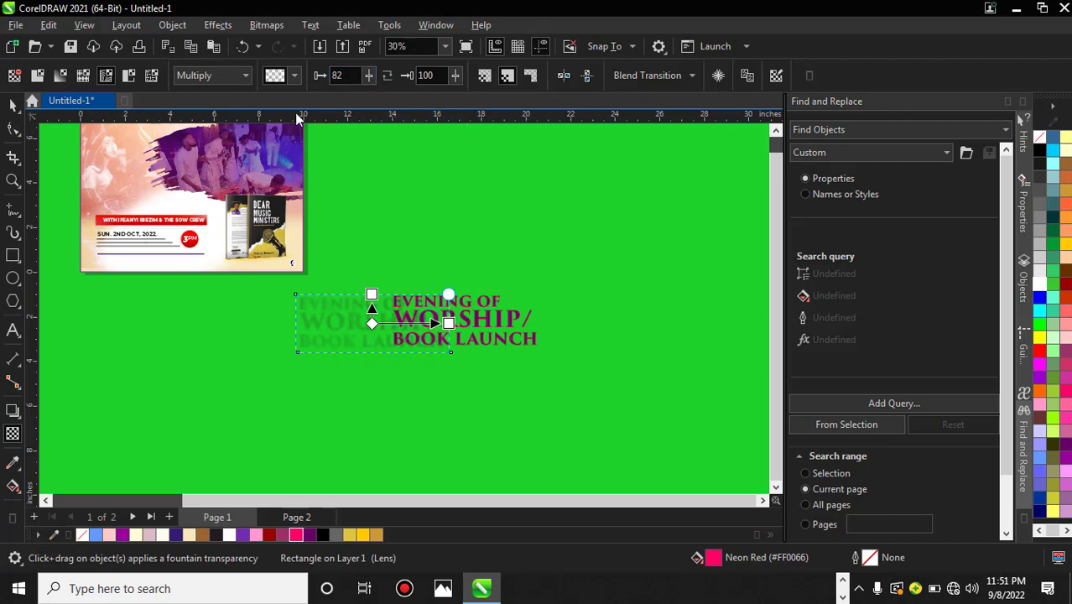
Move the detached shadow back onto the title so it falls slightly below the letters, at about X 17.309, Y -2.286 inches
click(12, 105)
drag(349, 328, 452, 341)
scroll(451, 341, up, 5)
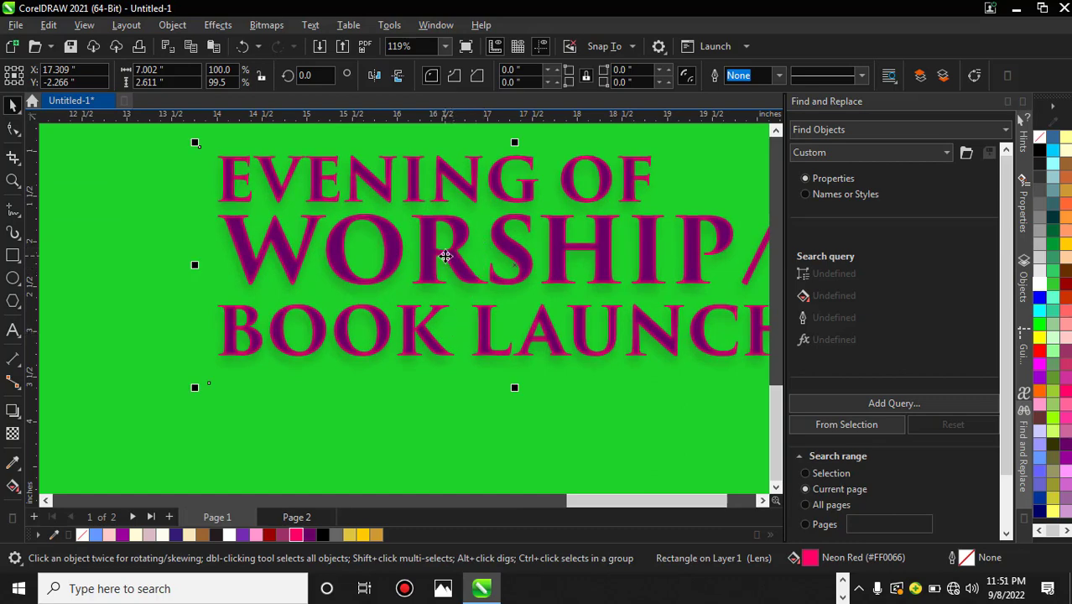
key(Down)
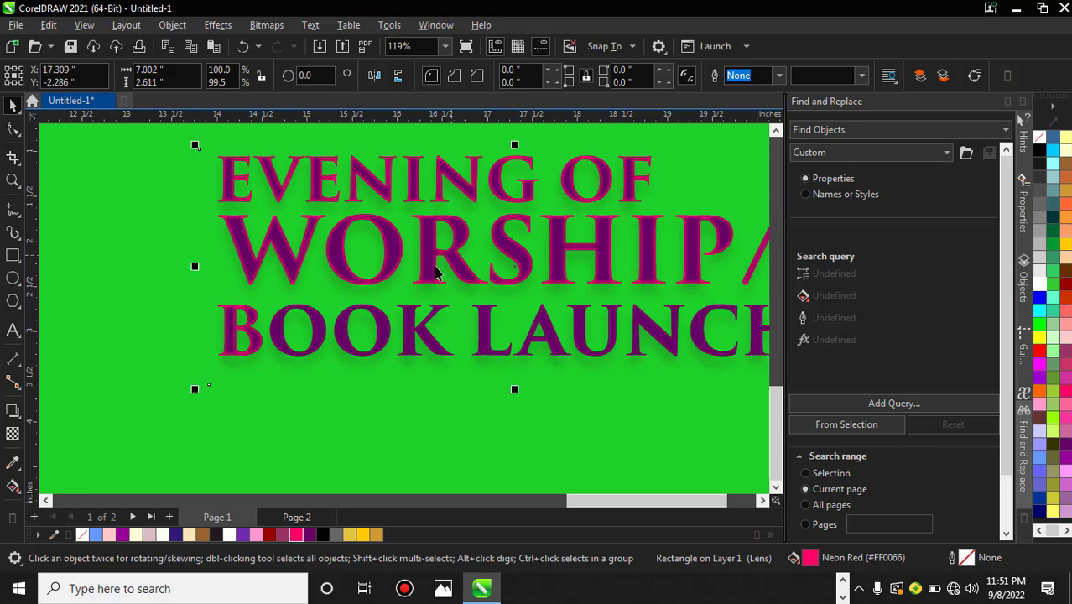
Select the title together with its shadow and group the two objects
scroll(415, 302, down, 4)
click(415, 302)
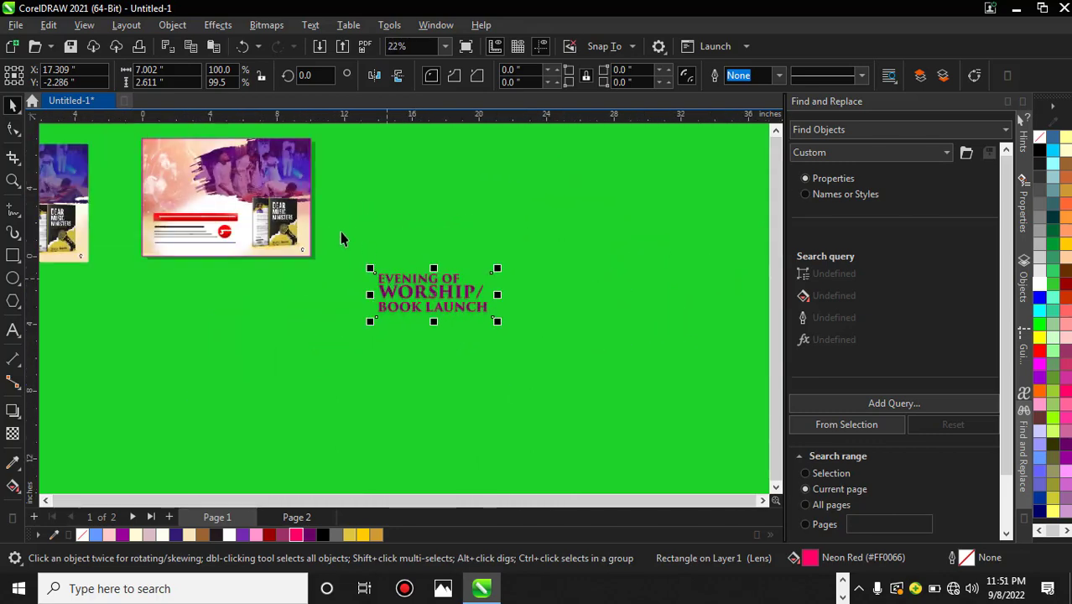
drag(340, 231, 589, 365)
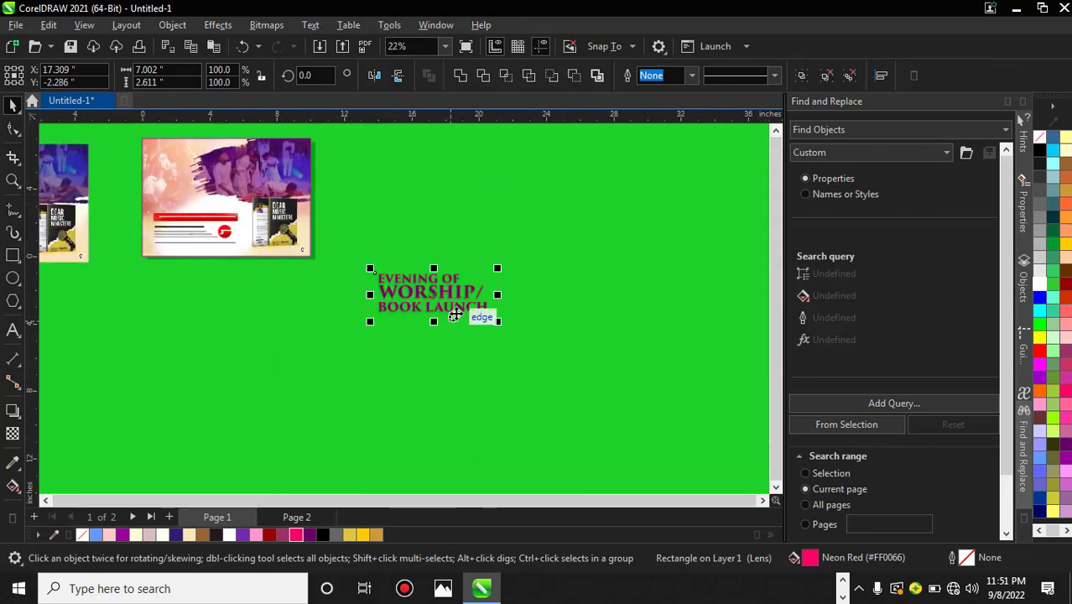
key(ctrl+g)
Move the title group onto the flyer above the red banner, scaled to 63.8% and centred at about X 2.88, Y 3.479 inches
scroll(457, 312, down, 1)
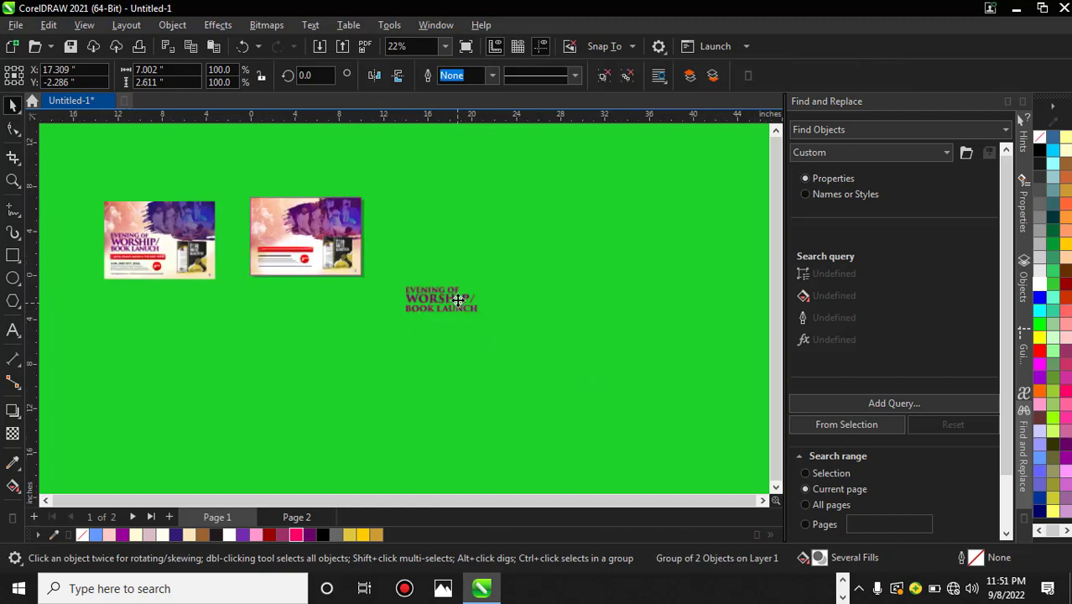
drag(420, 283, 269, 239)
scroll(268, 239, up, 3)
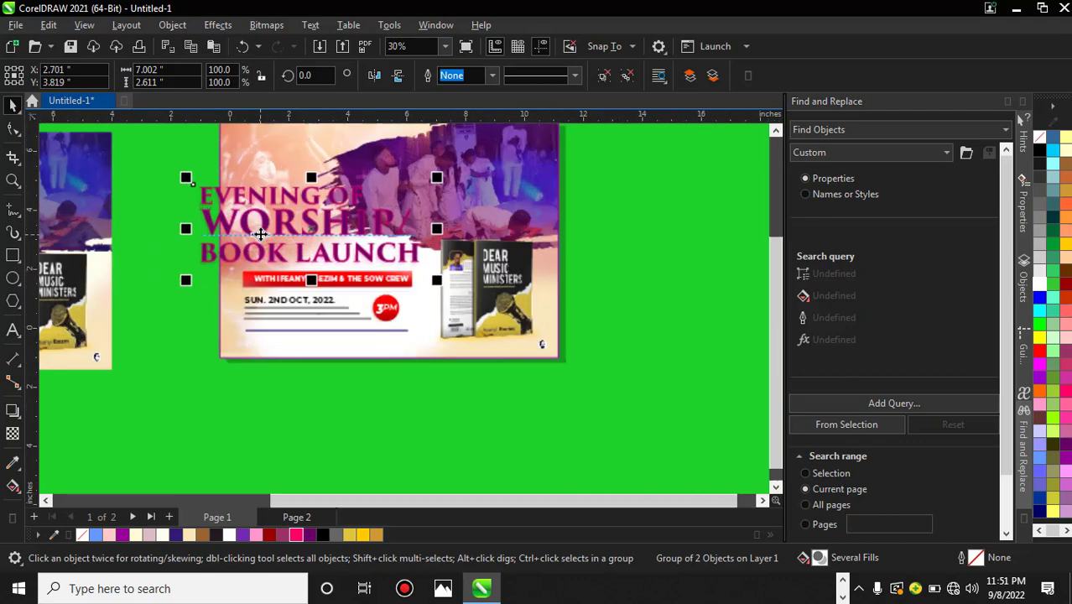
scroll(311, 267, down, 2)
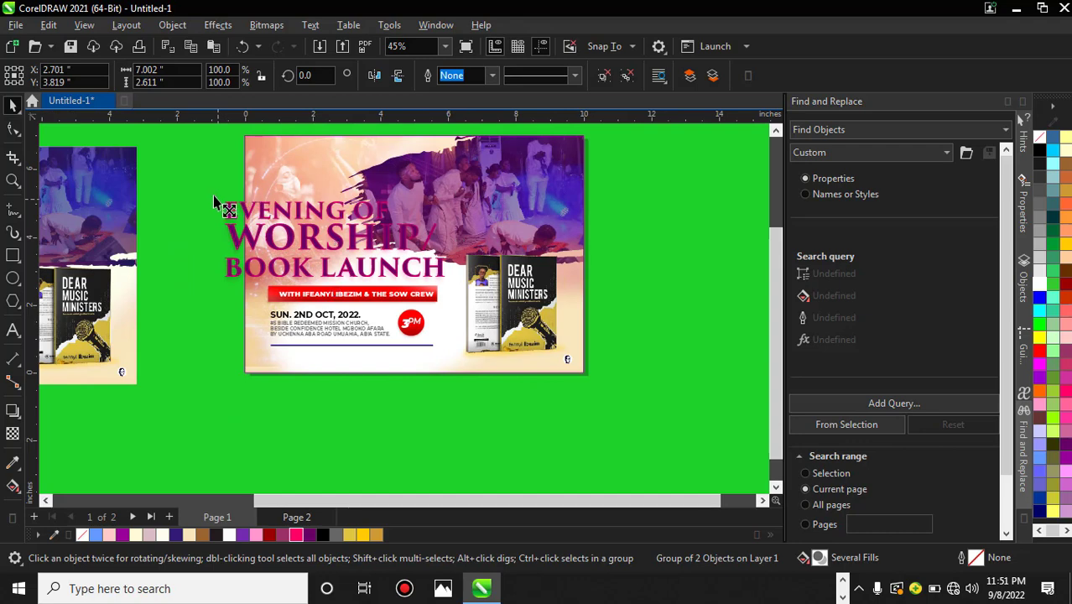
drag(213, 194, 264, 234)
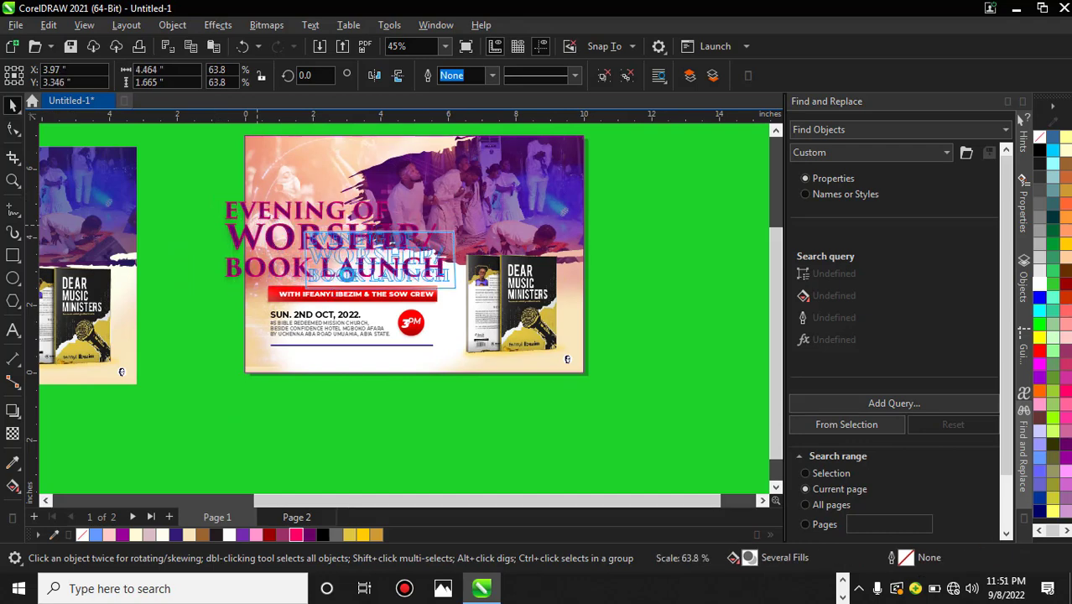
scroll(344, 273, up, 1)
drag(351, 268, 340, 275)
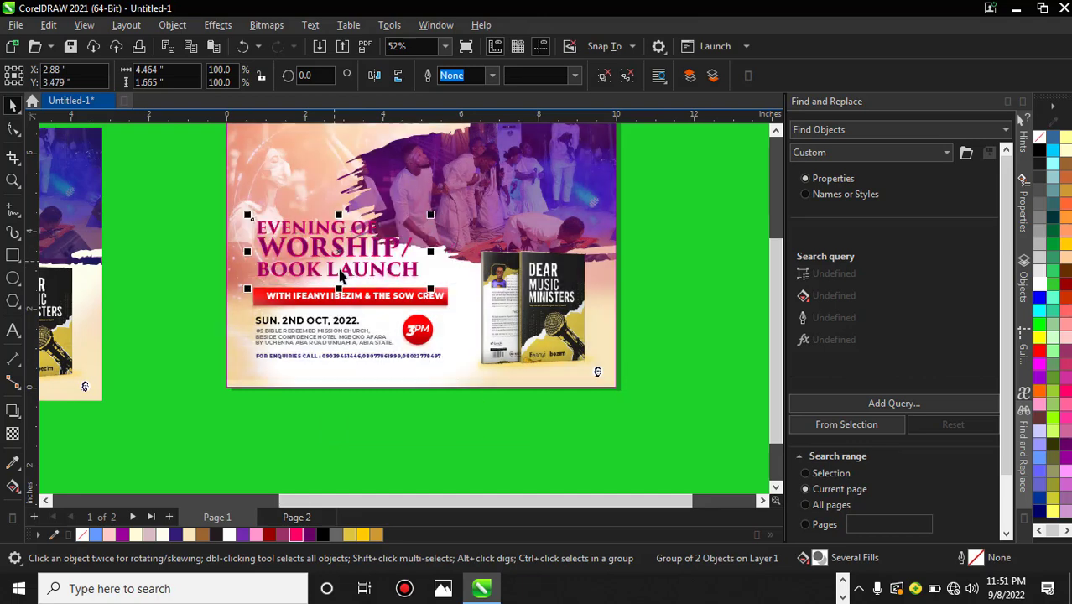
Edit the flyer's PowerClip contents, move the purple brush-stroke photo to about X 8.006, Y 6.046 inches, and finish editing
scroll(334, 275, down, 4)
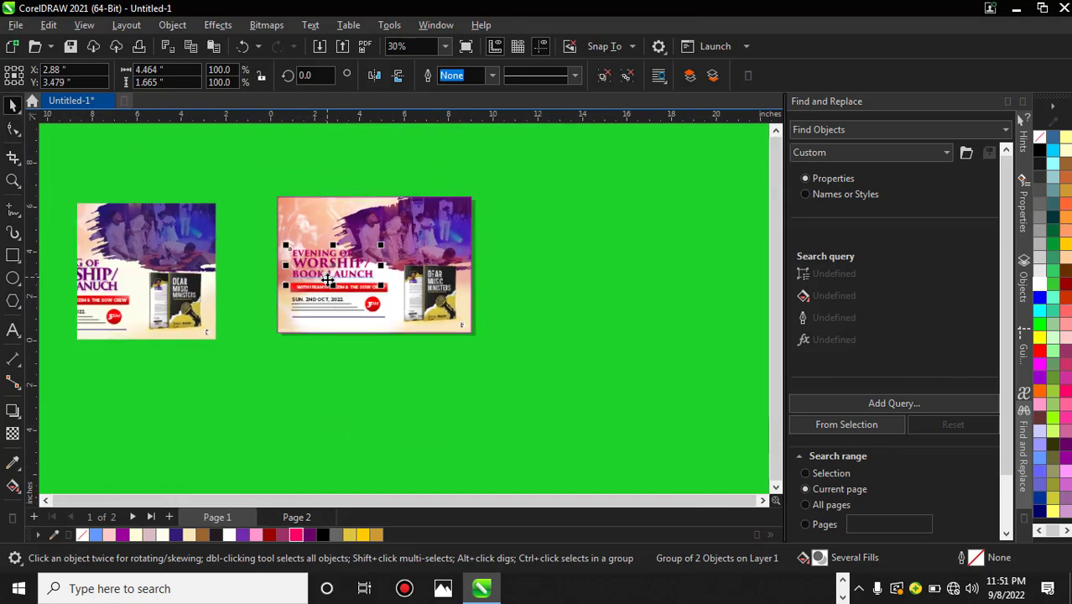
scroll(328, 279, down, 1)
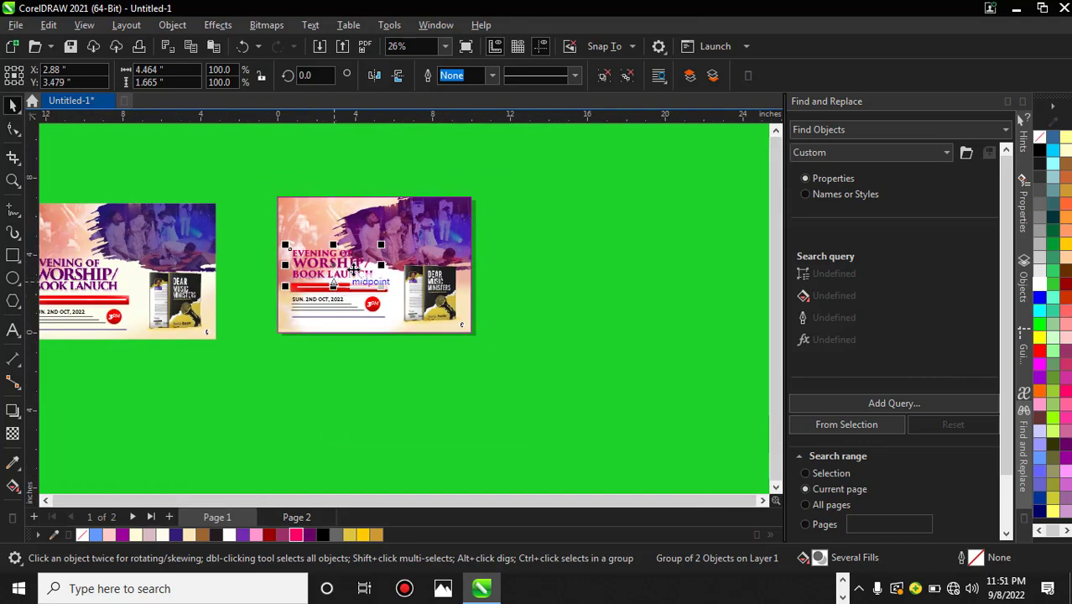
click(415, 226)
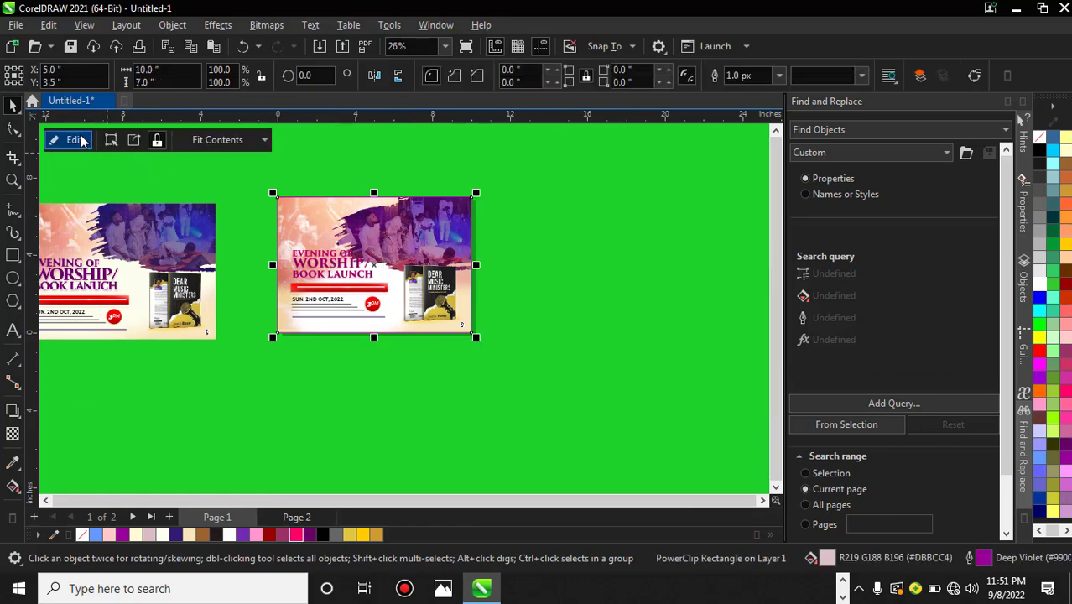
click(81, 141)
click(408, 237)
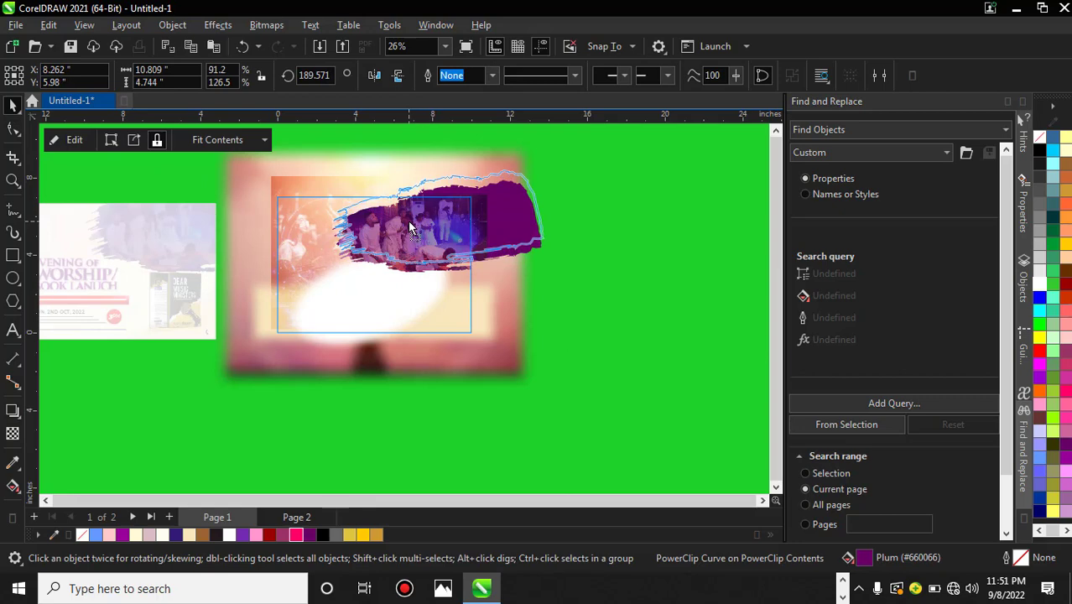
drag(411, 226, 411, 226)
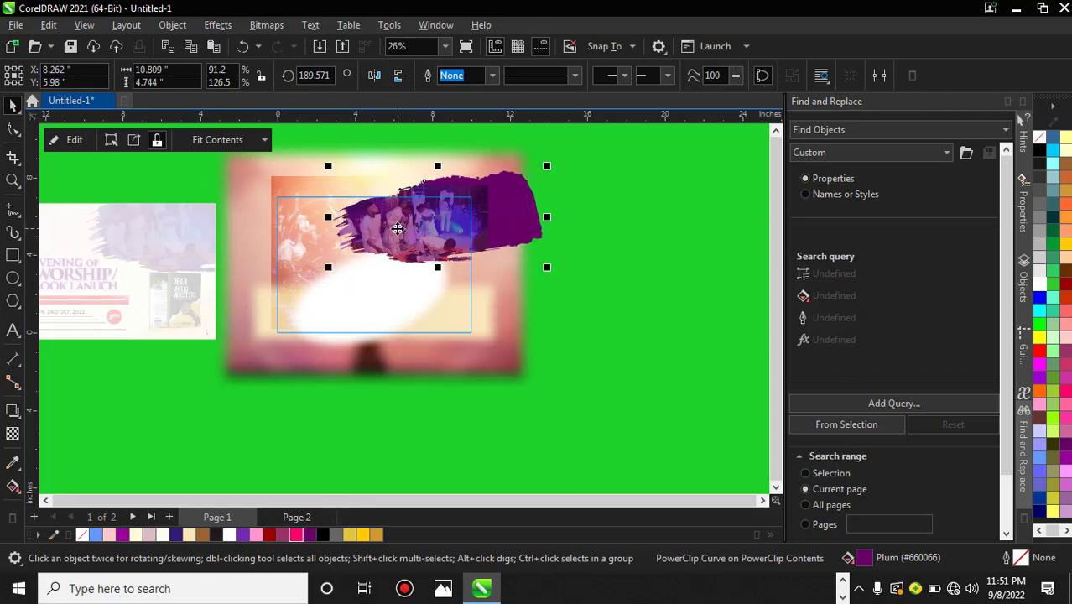
mouse_move(393, 239)
mouse_down()
mouse_move(396, 249)
mouse_move(393, 240)
mouse_up()
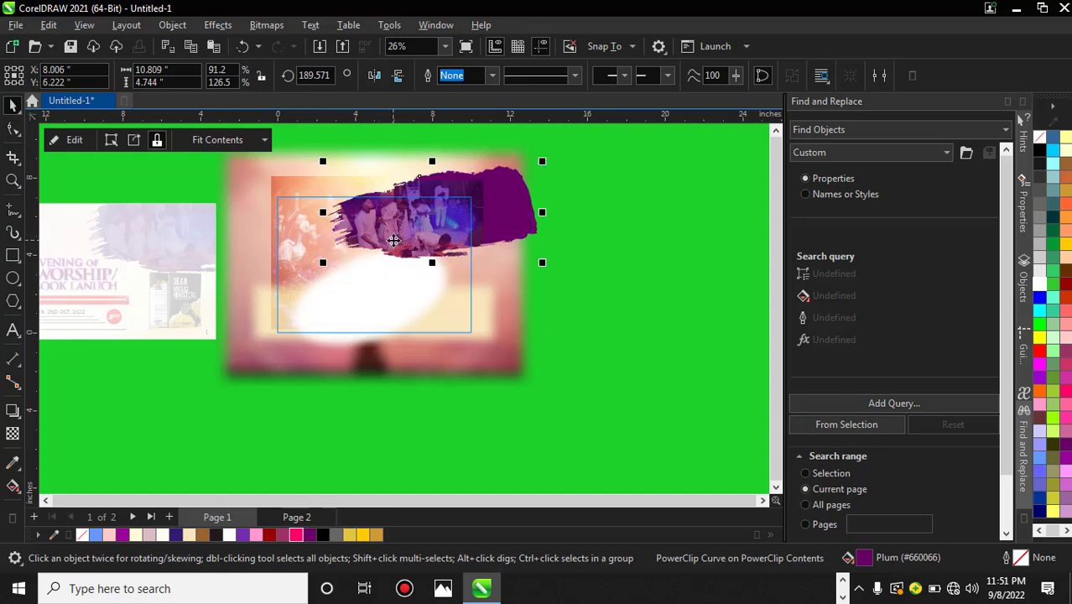
scroll(393, 239, up, 1)
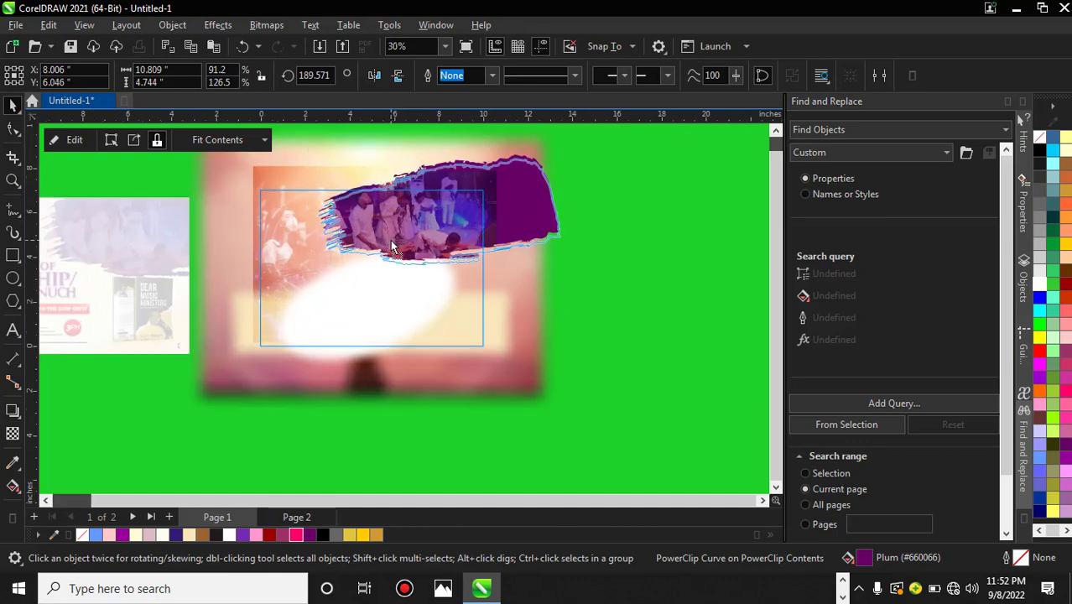
click(109, 177)
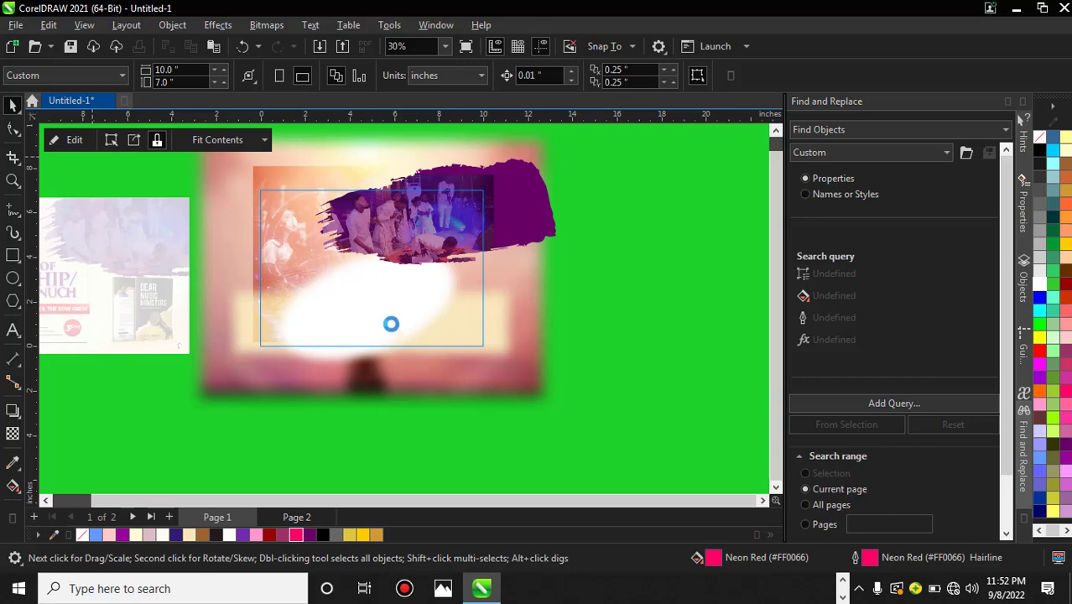
click(387, 318)
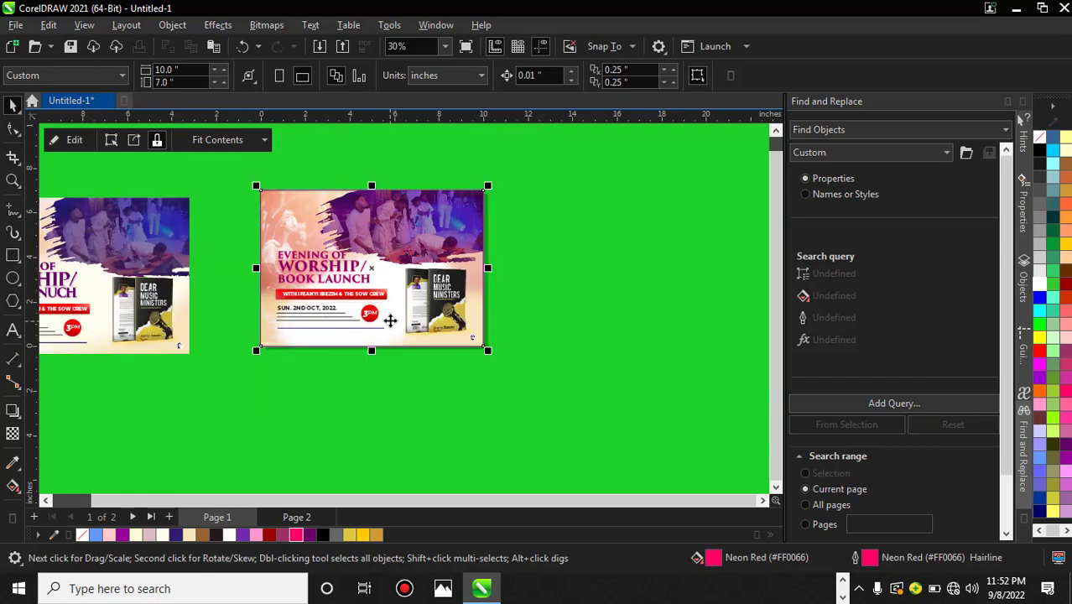
Shift the title group slightly down to about X 2.824, Y 3.364 inches, just above the red banner, and deselect it
scroll(356, 297, up, 1)
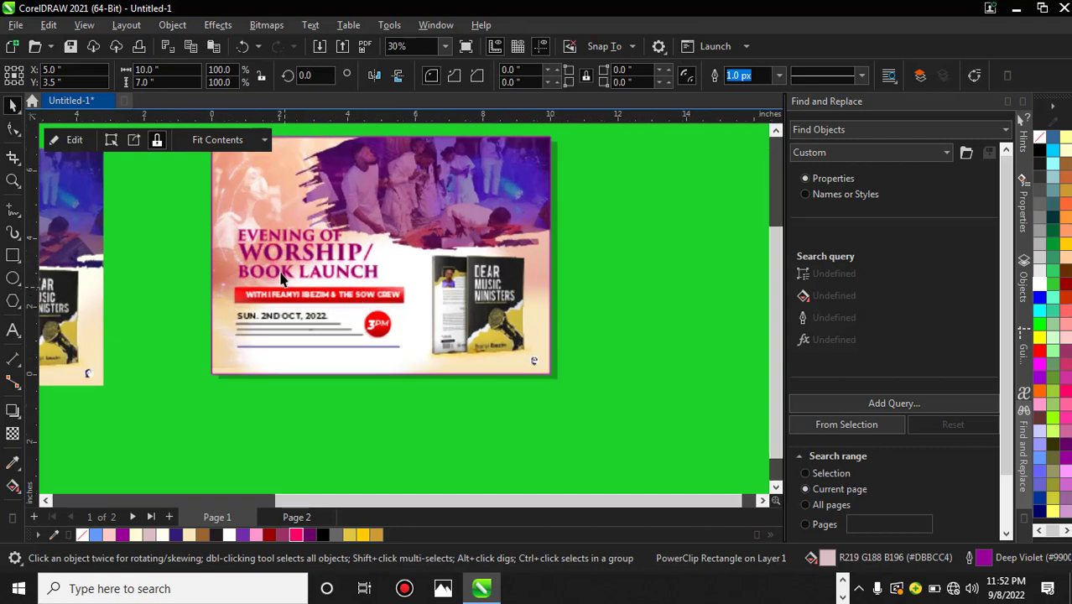
drag(281, 277, 312, 272)
scroll(312, 272, down, 2)
scroll(313, 271, down, 1)
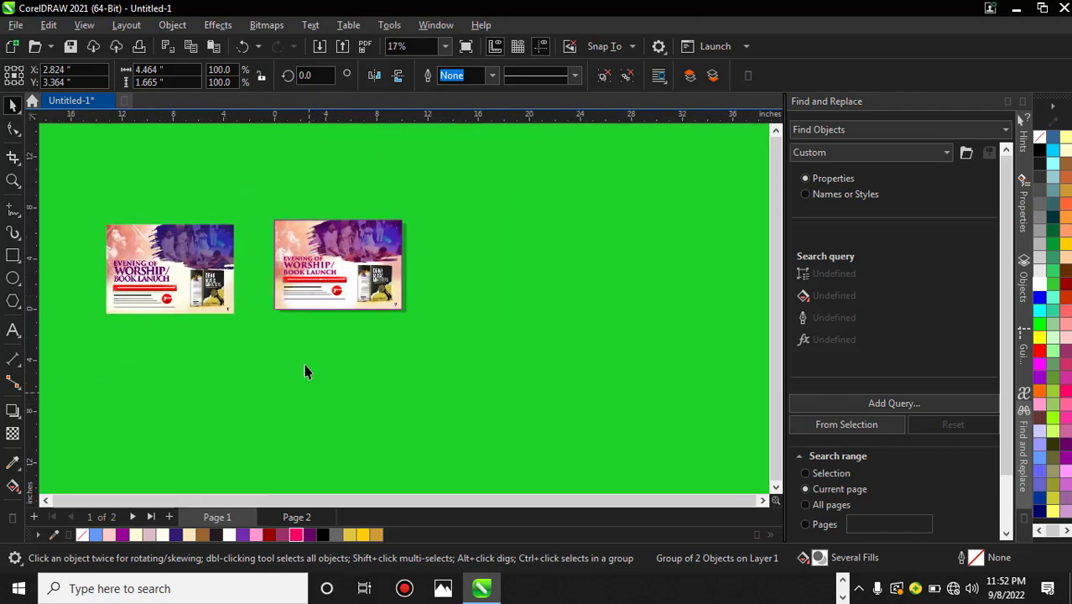
click(306, 369)
Remove the Deep Violet outline from the flyer's PowerClip rectangle
scroll(256, 308, up, 1)
scroll(316, 242, up, 1)
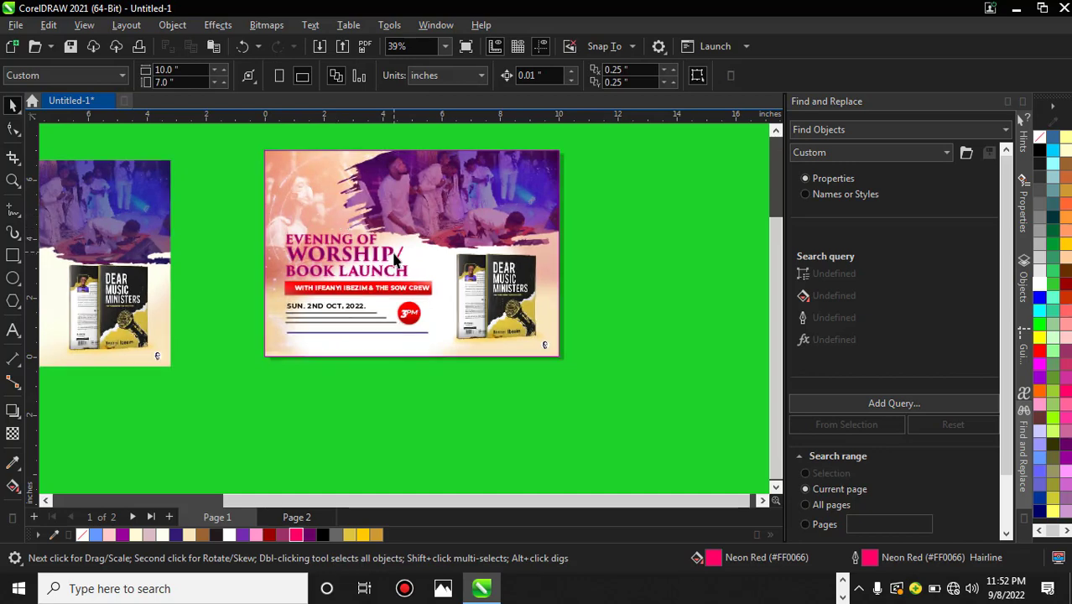
click(313, 200)
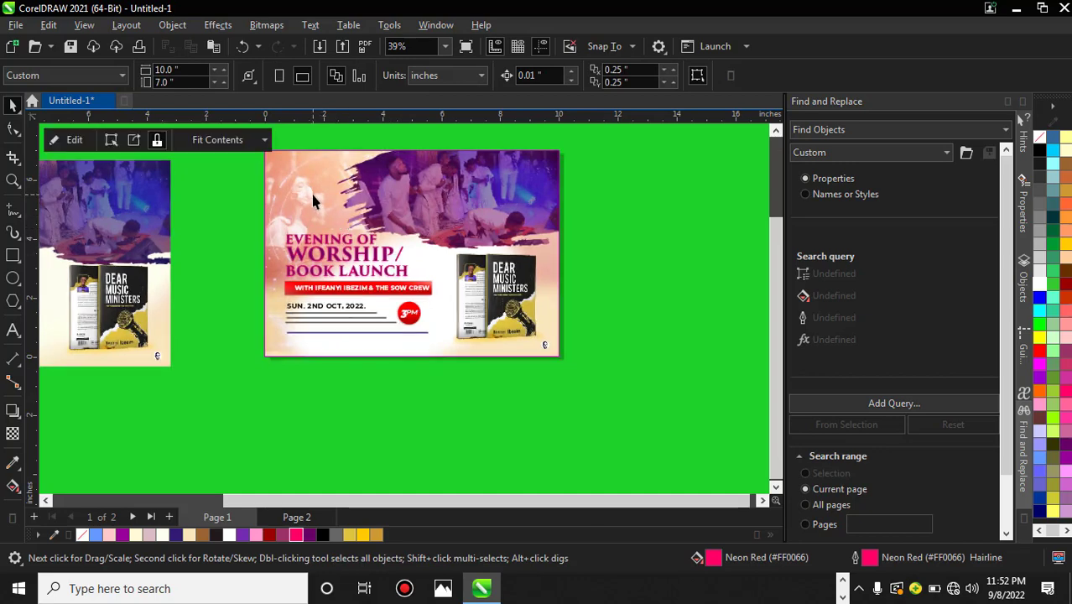
right_click(86, 532)
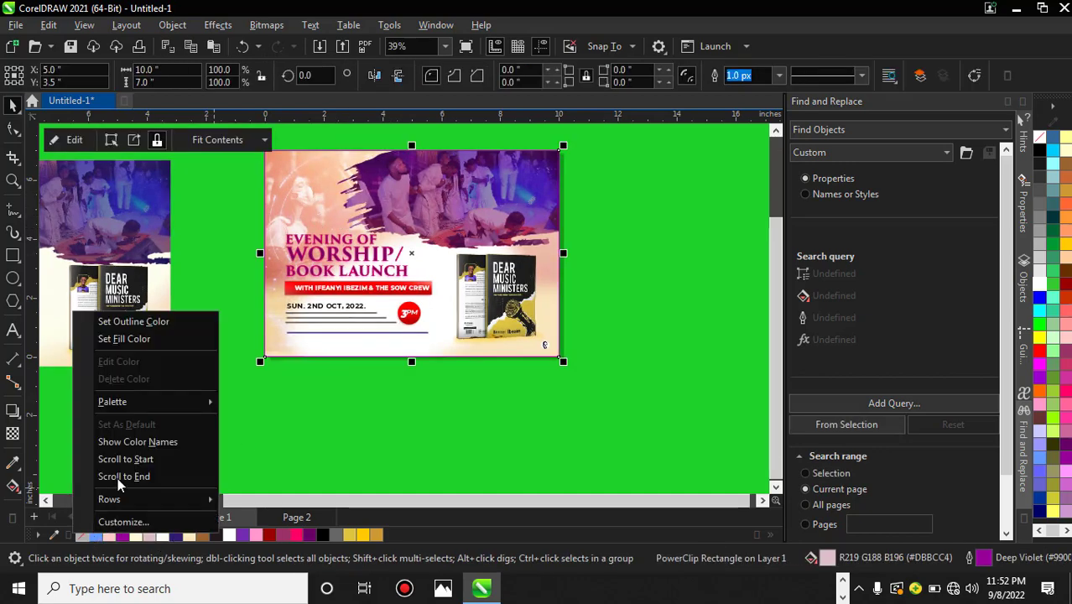
click(130, 323)
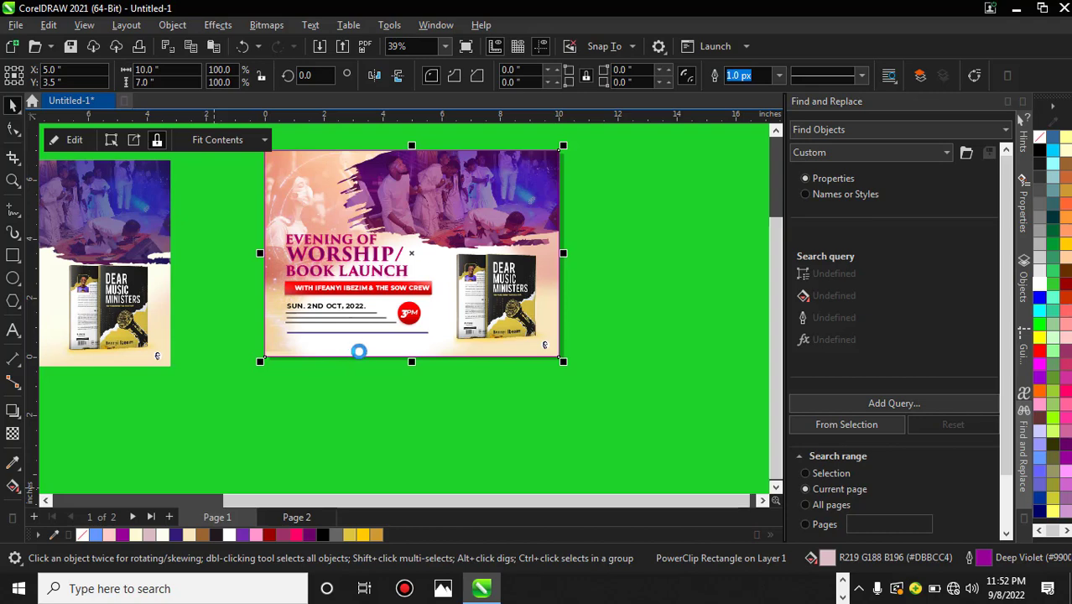
key(ctrl+z)
scroll(401, 351, down, 3)
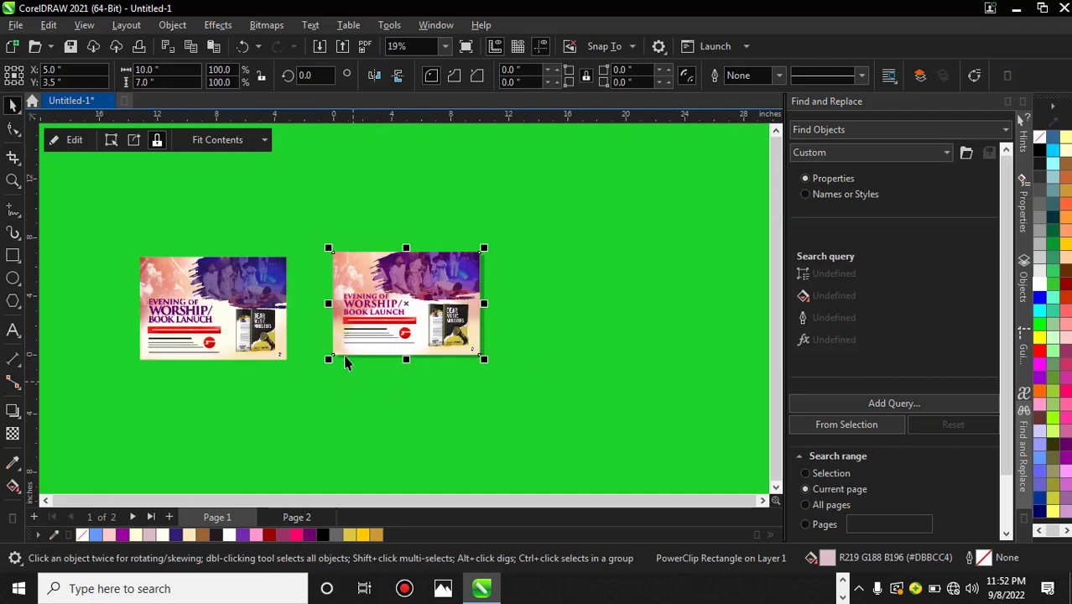
scroll(346, 272, up, 2)
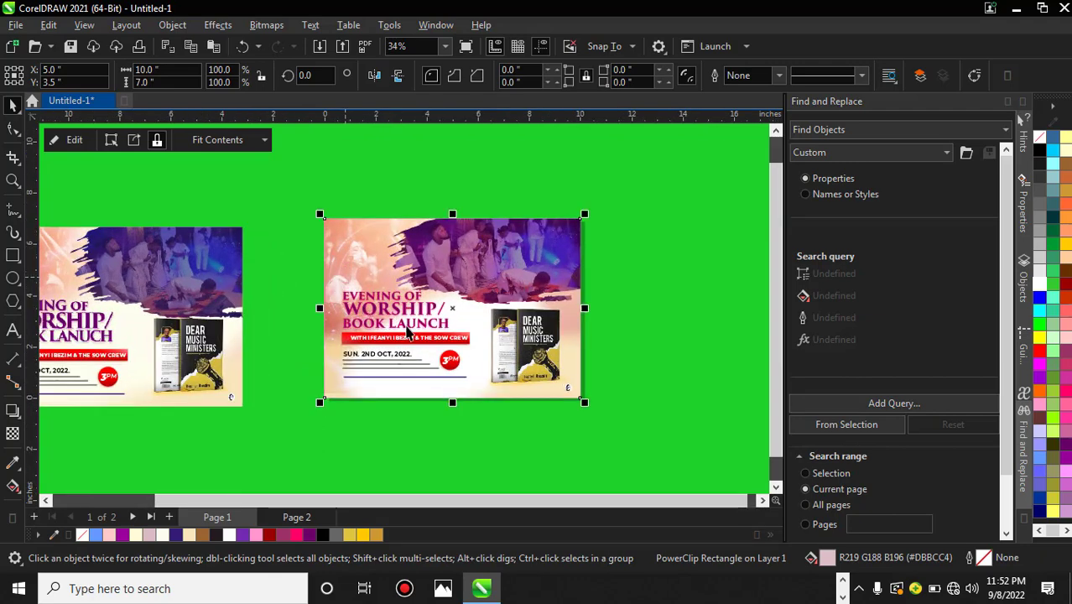
scroll(407, 332, up, 1)
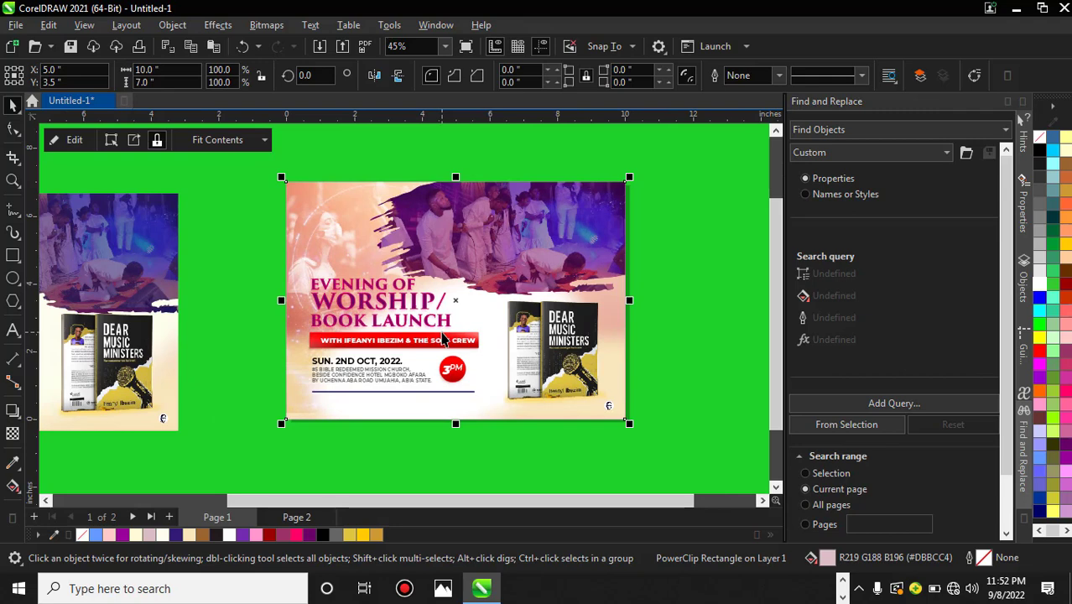